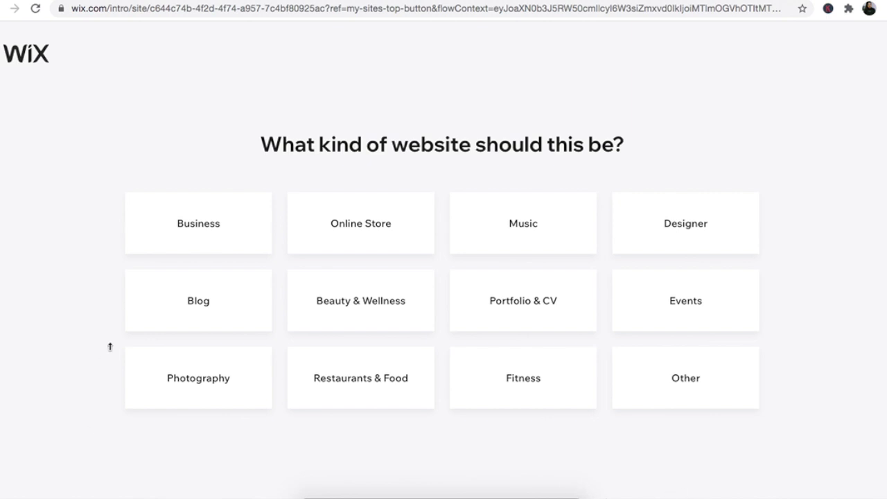
Step: Choose Blog as the site type and browse the ready-made blog templates
click(199, 305)
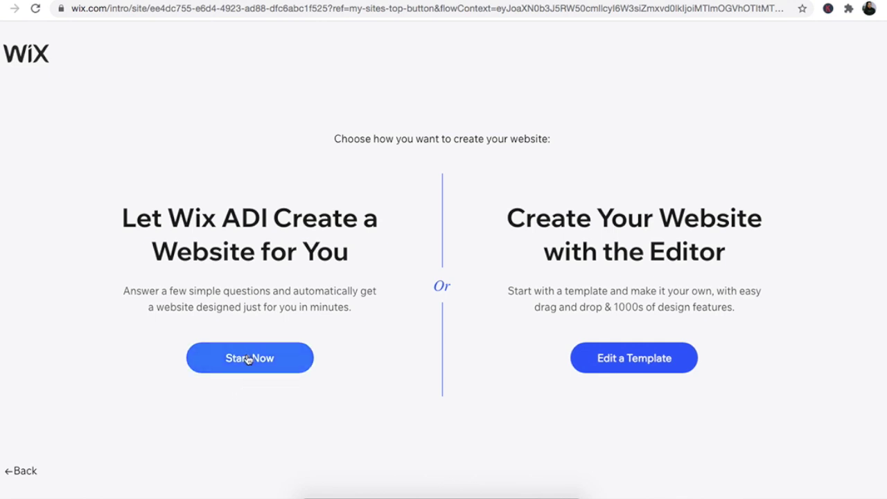
click(634, 359)
scroll(669, 222, down, 3)
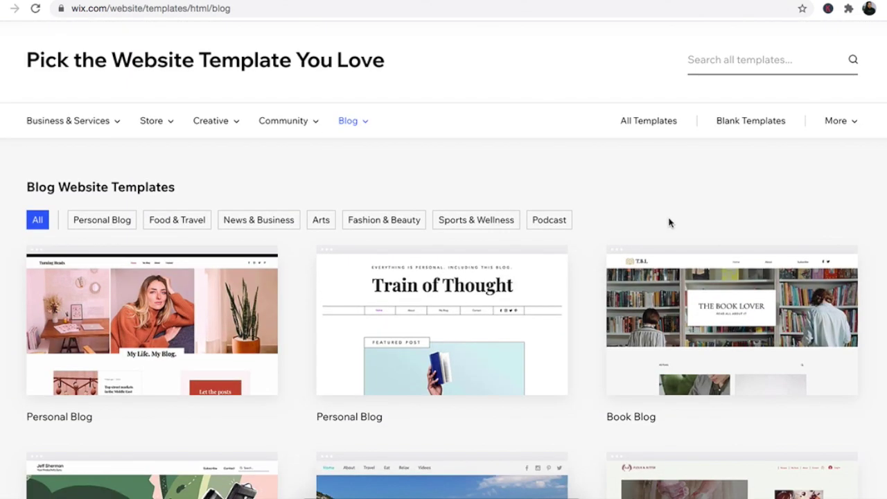
scroll(884, 162, down, 5)
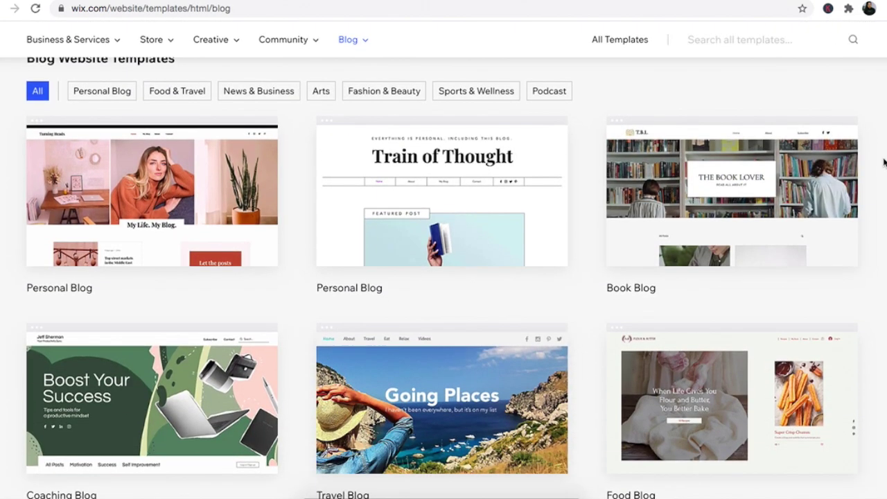
scroll(884, 162, down, 5)
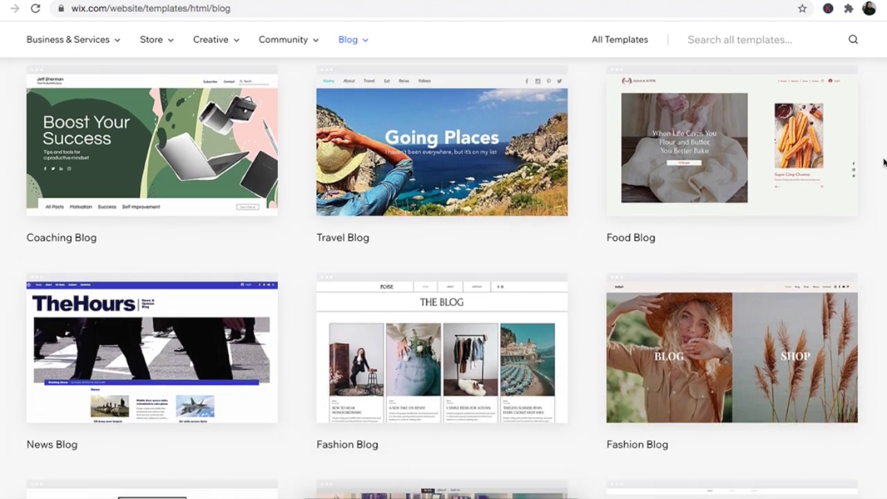
scroll(884, 163, down, 3)
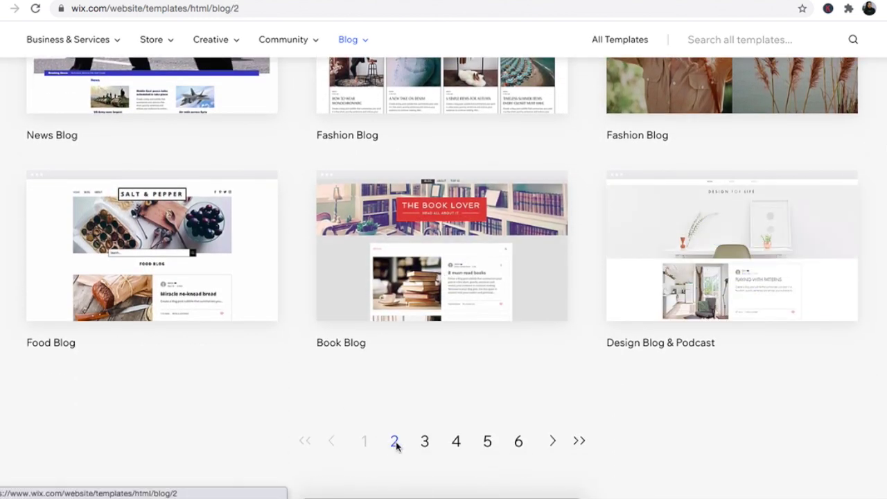
Step: Page through the blog templates and open the first Personal Blog template for editing
click(395, 442)
scroll(443, 277, down, 5)
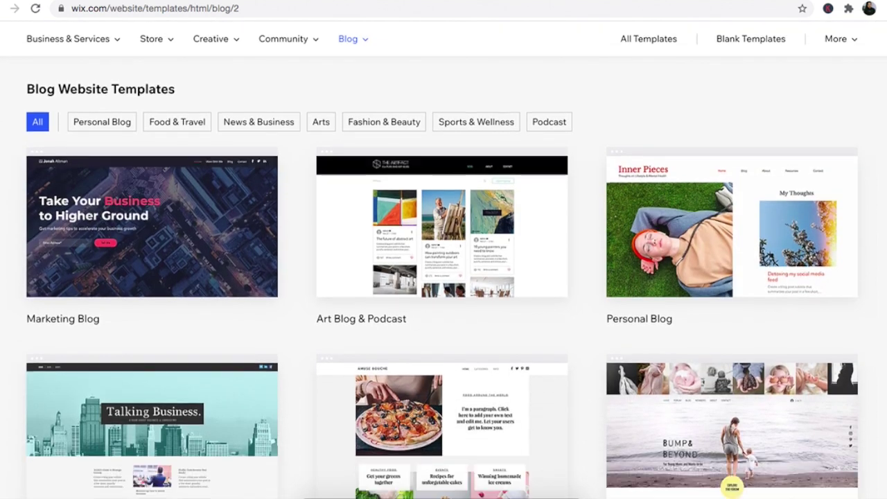
scroll(444, 278, down, 5)
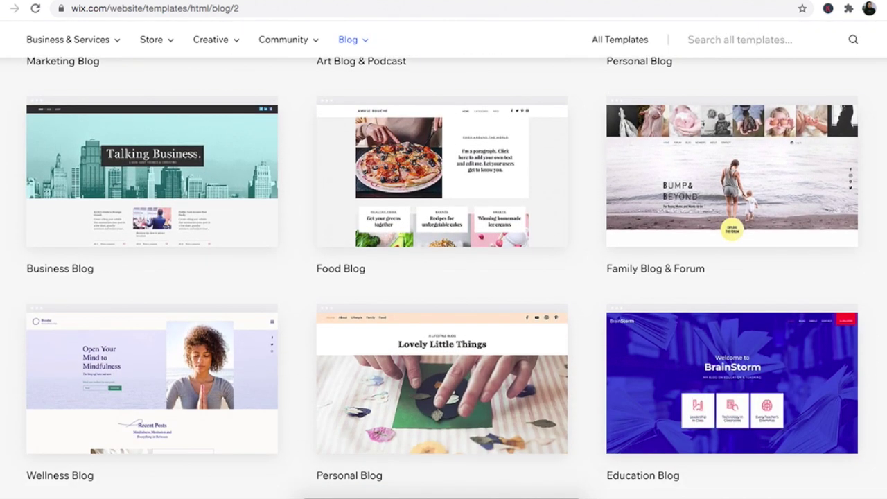
scroll(437, 421, down, 3)
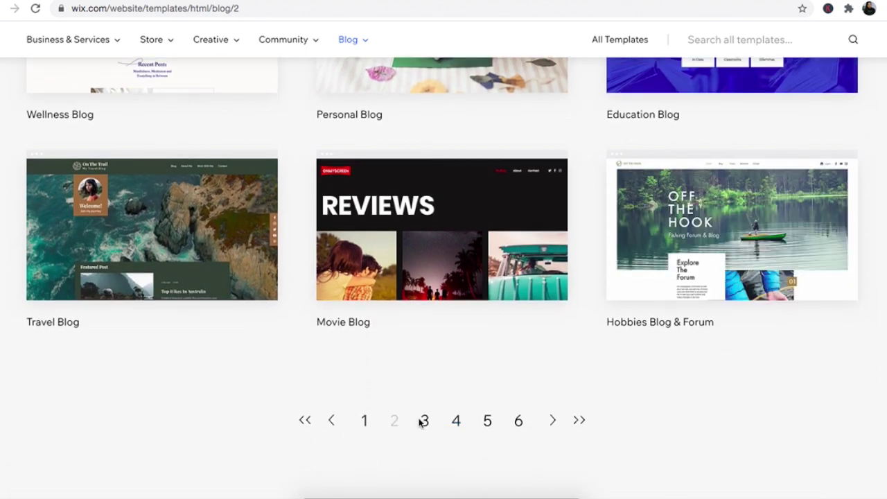
click(423, 421)
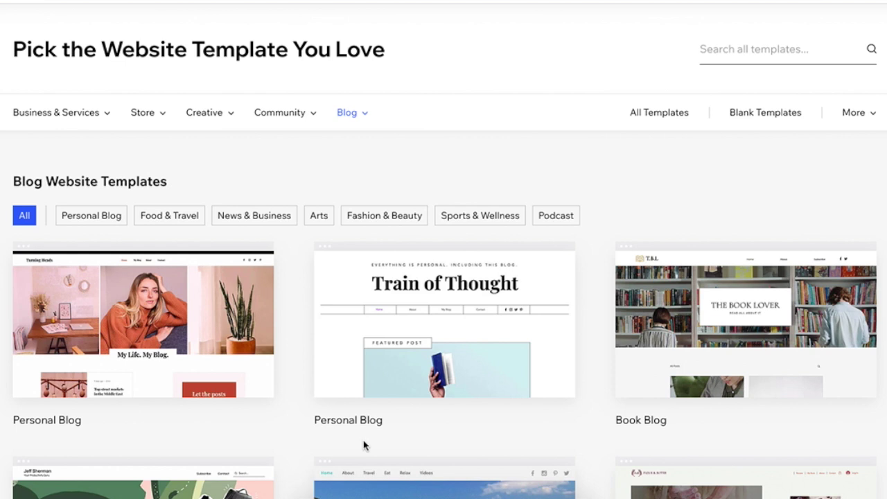
mouse_move(218, 363)
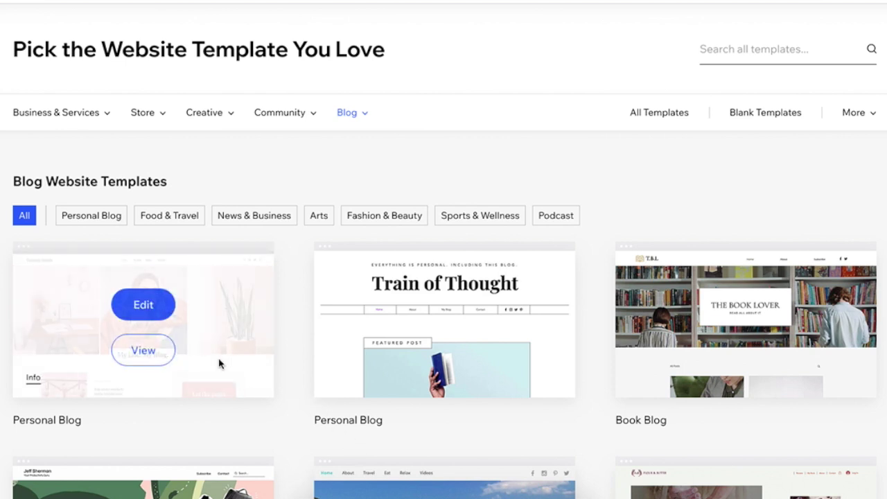
click(143, 308)
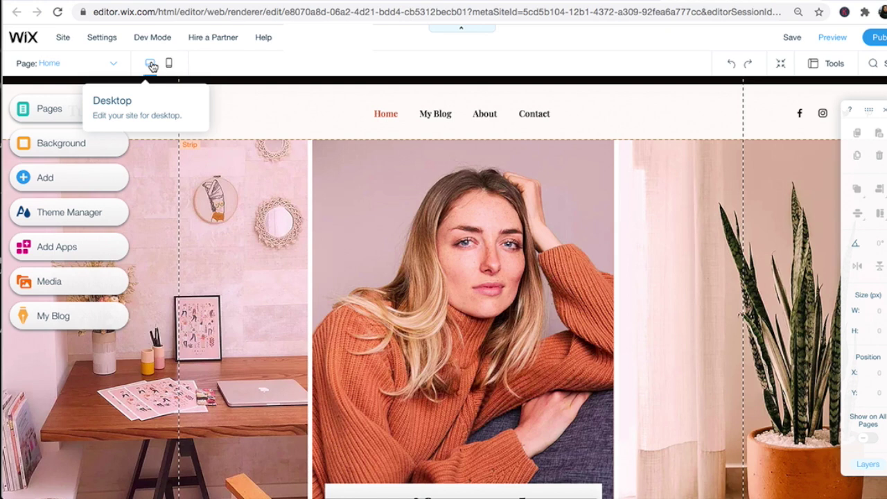
Step: Check the mobile view, return to desktop, and list the site's pages: Home, My Blog, About
click(172, 65)
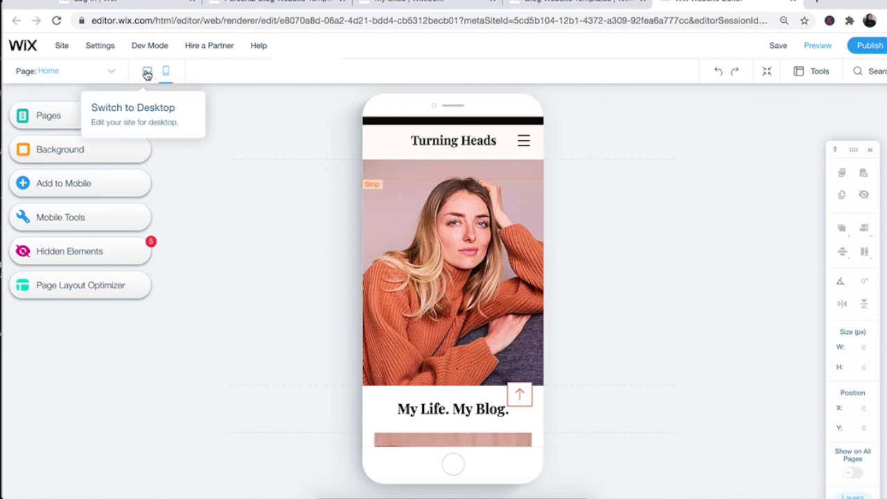
click(147, 72)
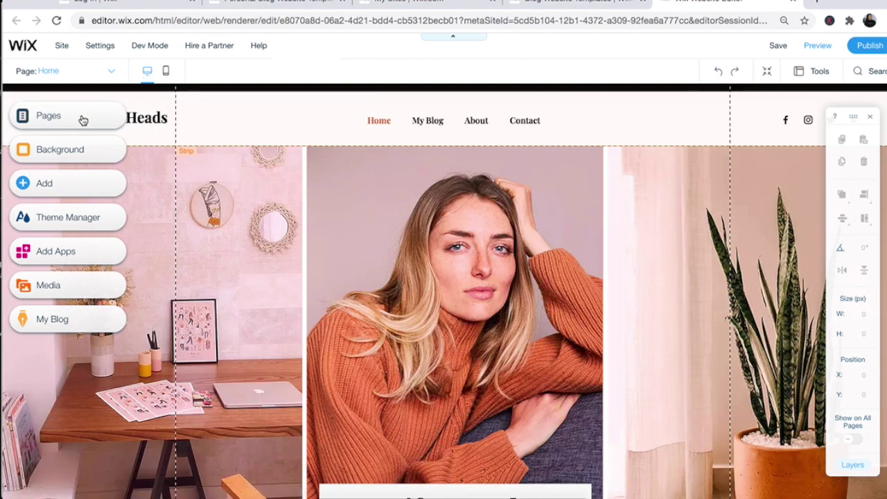
click(82, 119)
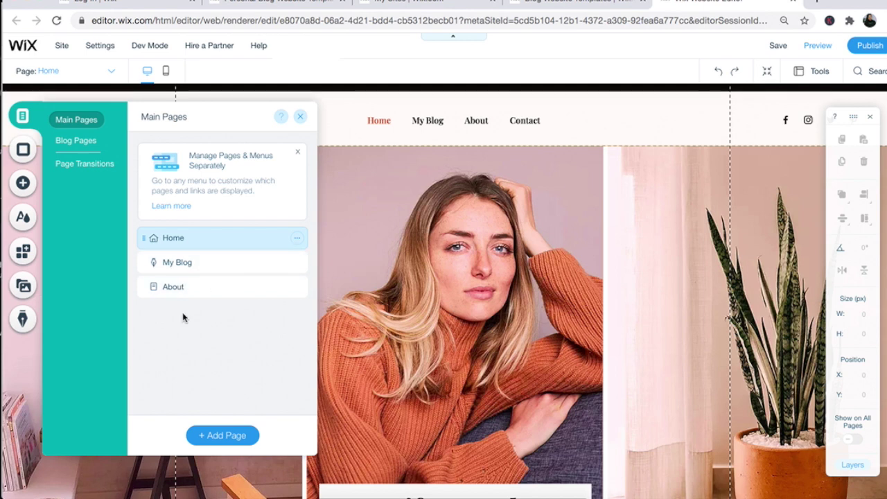
Step: Add a Videos page to the main pages and open the blog's Post page
click(216, 436)
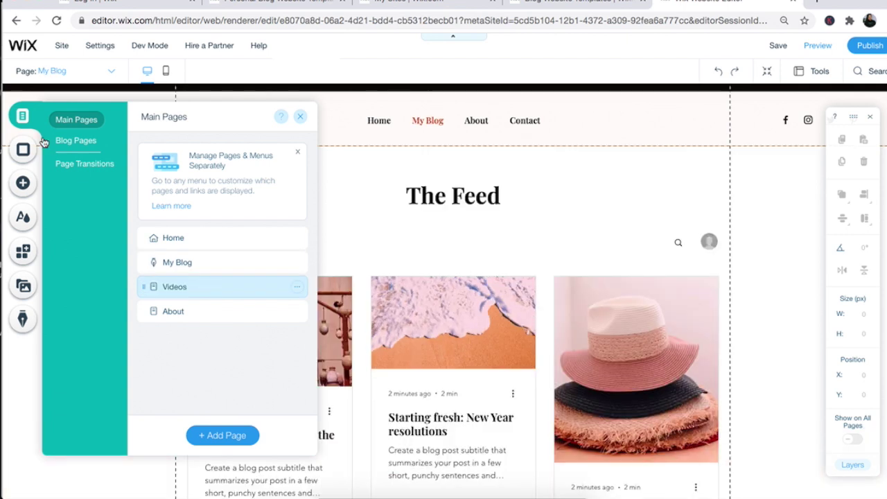
click(66, 143)
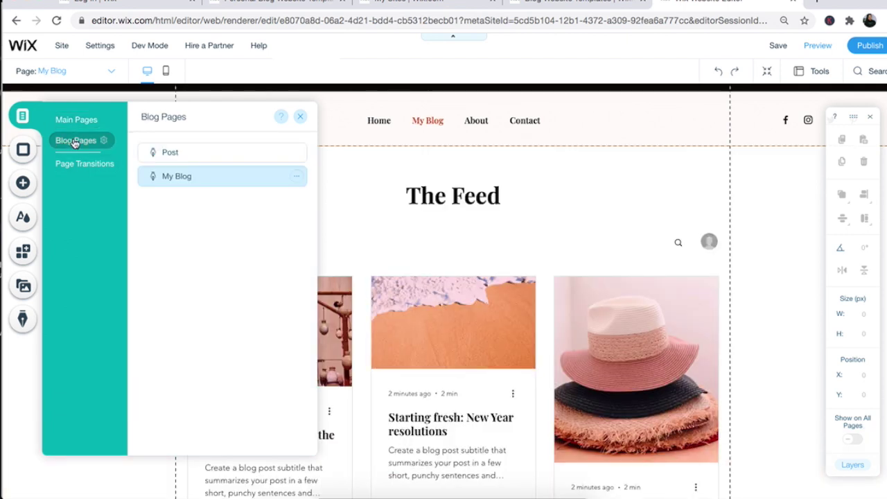
click(172, 154)
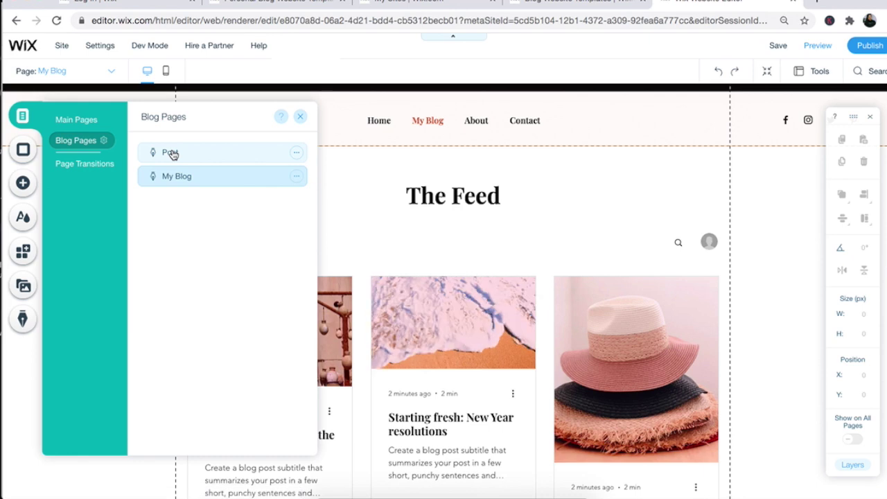
click(301, 116)
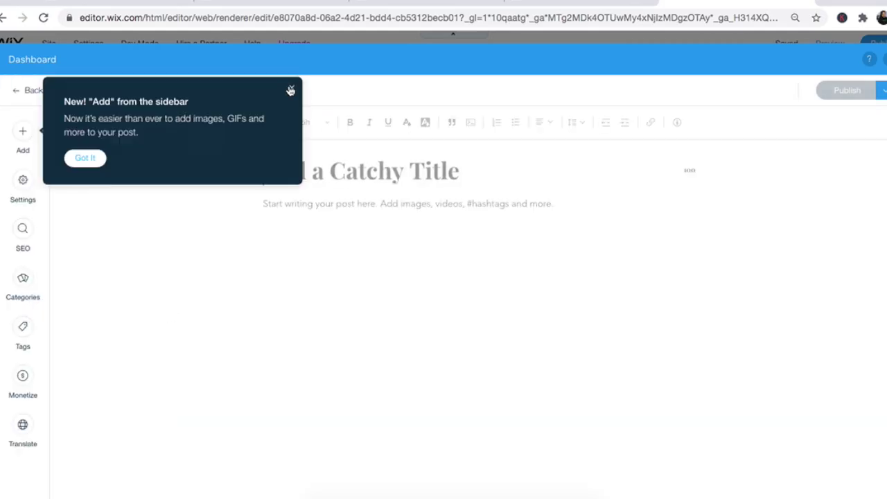
Step: Write the post titled 'Leopard Print Is Always In Season' with a paragraph about leopard print
click(416, 174)
text(Leopard Print Is Always In Season)
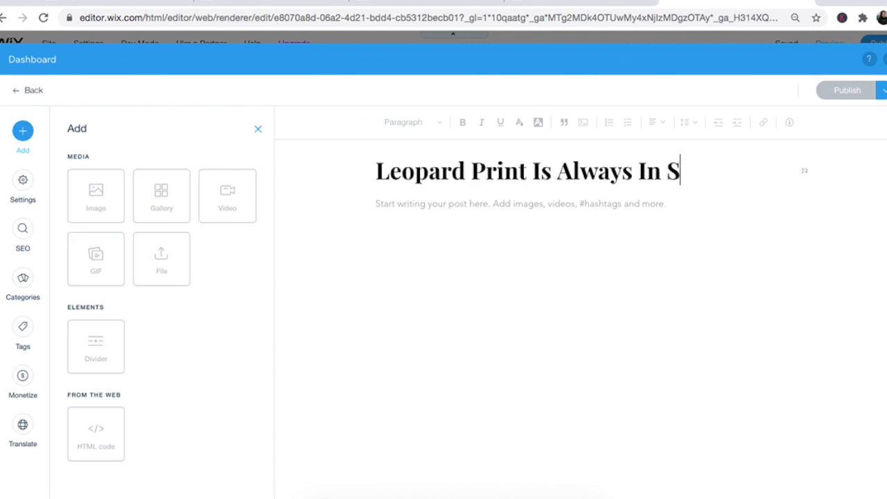
key(Return)
text(One of my absolute favorites prints is leopard print. Whether it's a pop or print or a statement piece like a dress, top or skirt it packs a punch and always grabs attention. This summer is no different. This off the shoulder red leopard print dress with a ruched detail down the front is a show stopper. It's perfect for brunch or a night out. It pairs perfectly with mules and a black handbag. For a pop of luxe, I added this Givenchy Antog)
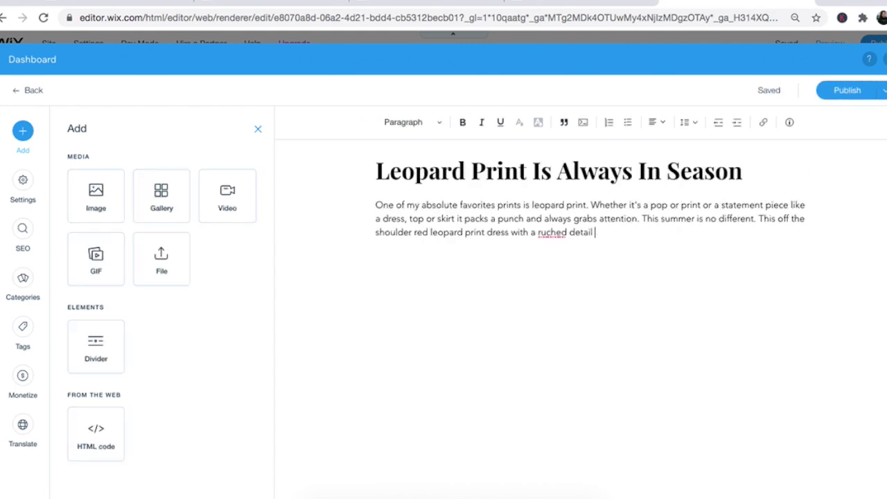
Step: Upload the screenshot image from the computer and insert it into the post
click(95, 197)
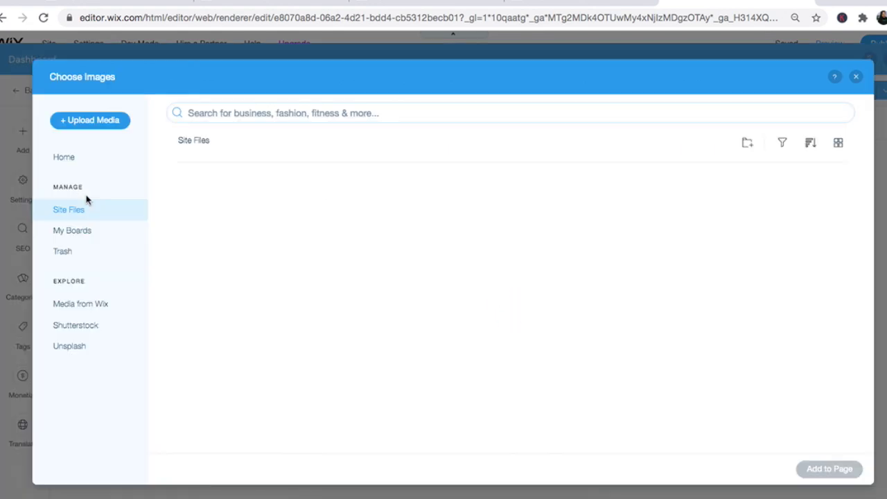
click(104, 121)
click(464, 307)
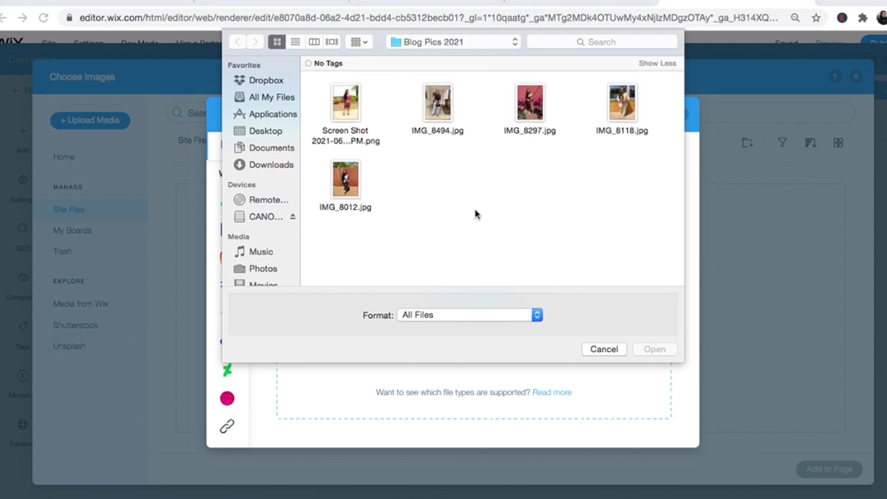
click(345, 102)
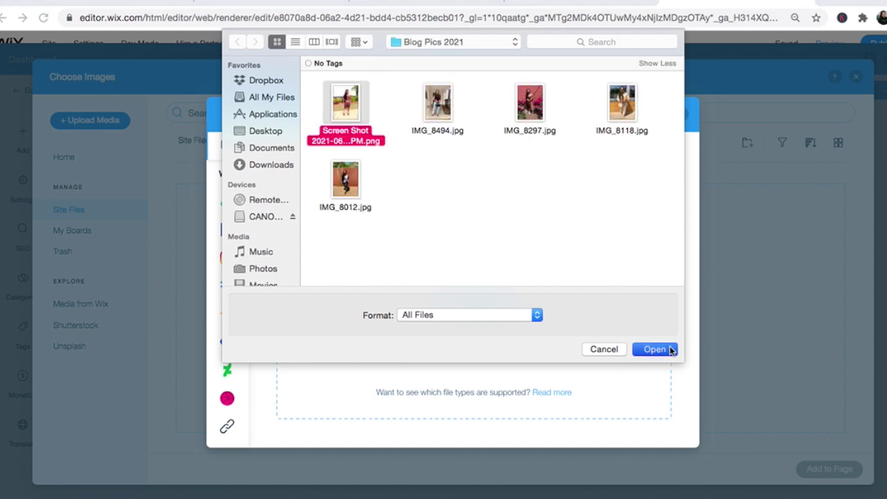
click(655, 349)
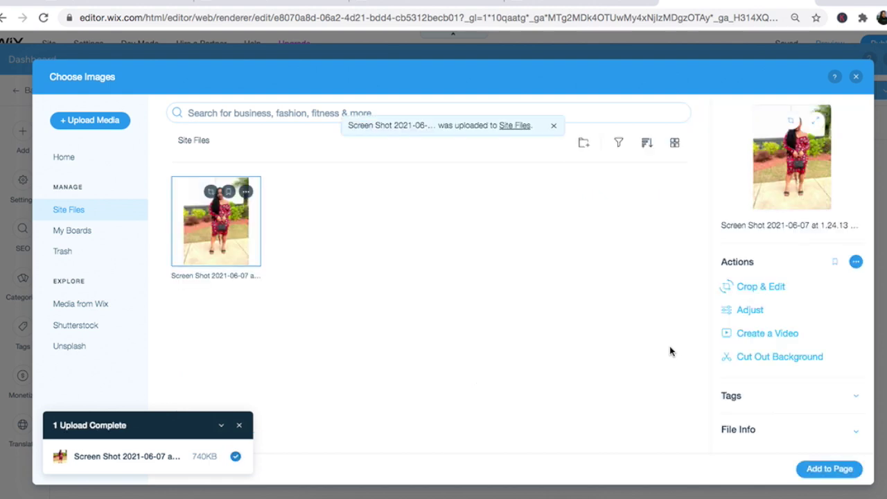
click(820, 470)
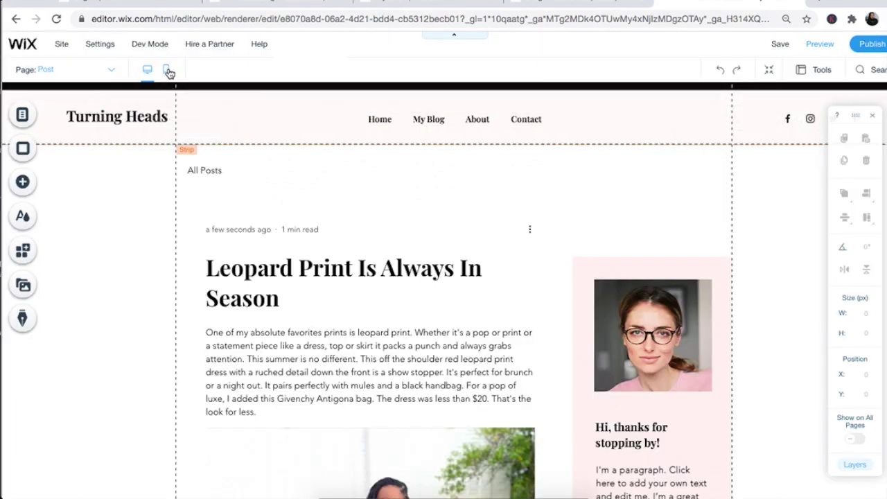
Step: Move the blog post block higher on the mobile layout, then return to desktop editing
click(167, 70)
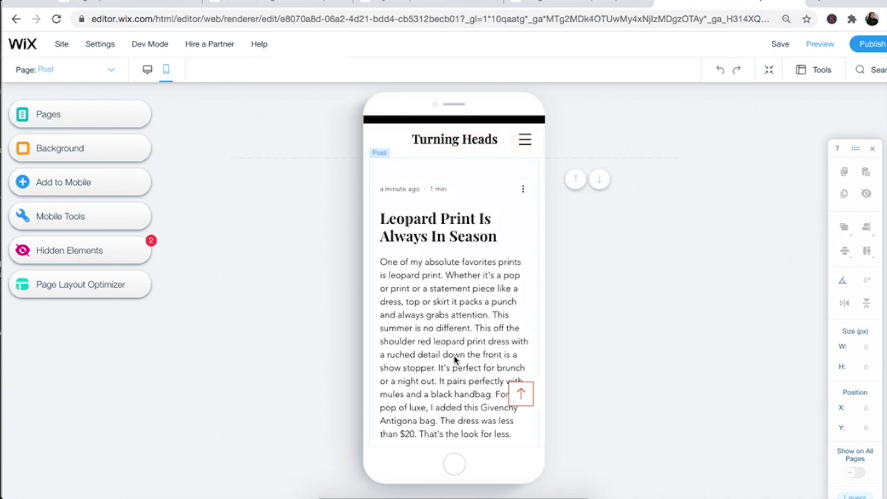
click(503, 236)
drag(503, 237, 486, 256)
click(147, 69)
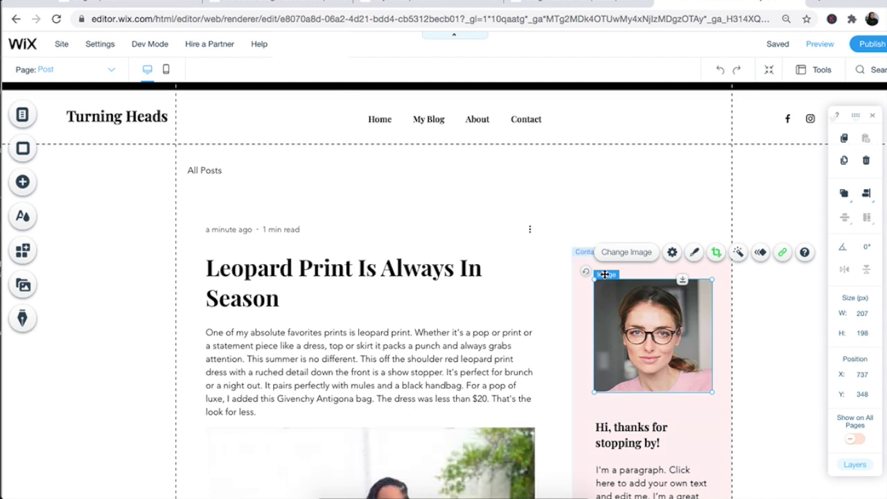
Step: Replace the sidebar profile photo with the uploaded IMG_8118.jpg
click(617, 252)
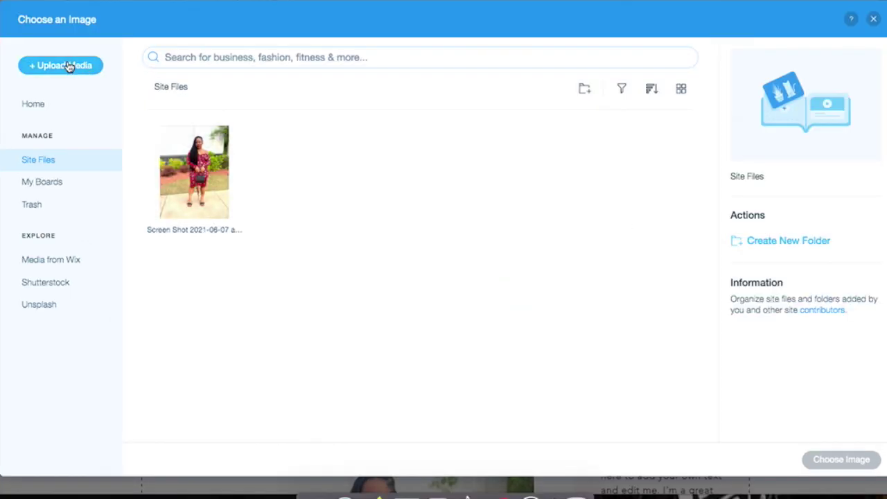
click(69, 66)
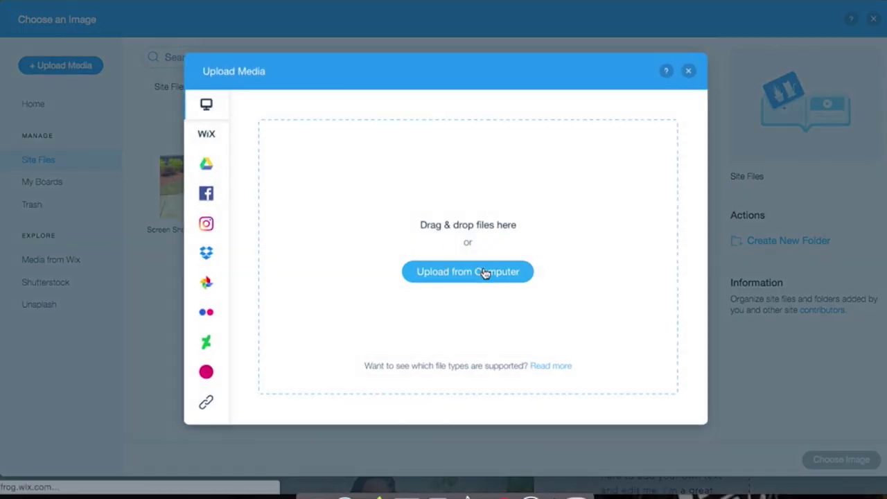
click(485, 273)
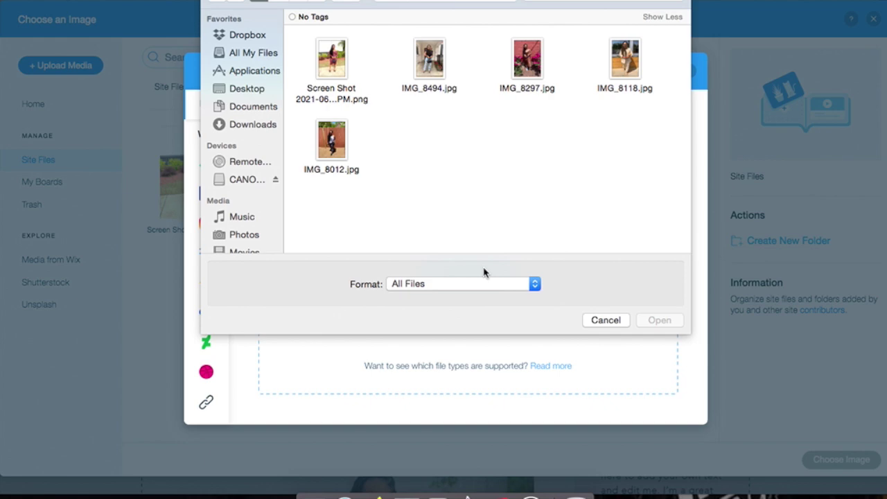
click(623, 62)
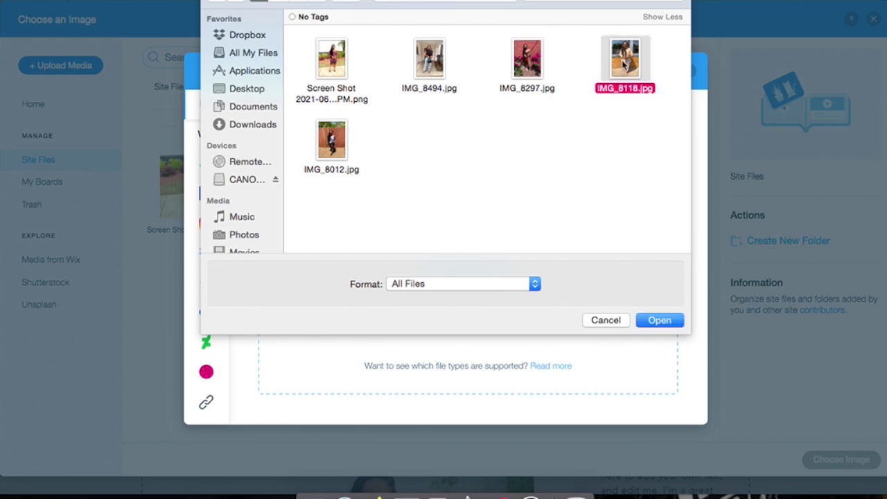
click(662, 319)
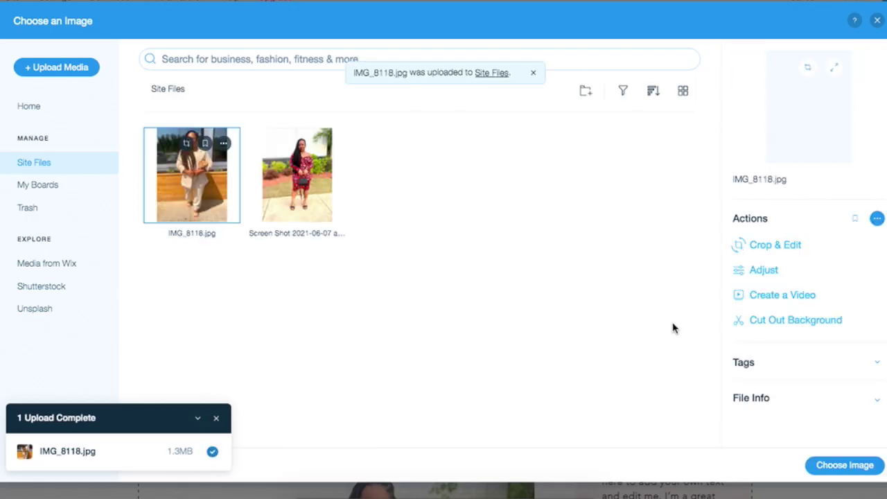
click(804, 448)
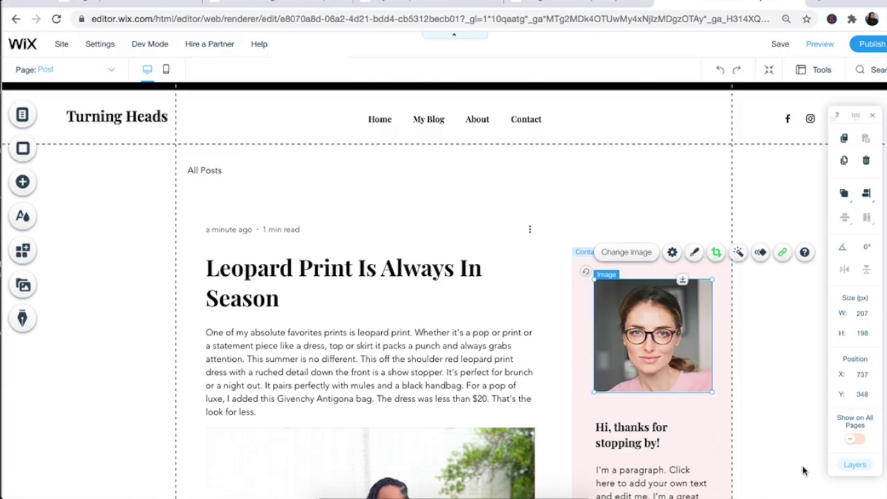
Step: Crop and zoom the new photo to frame the person, then begin the welcome paragraph
click(716, 252)
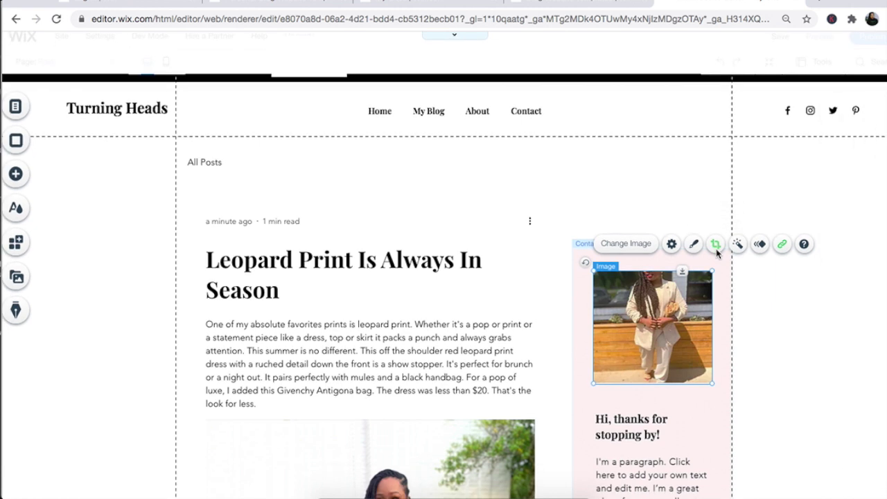
drag(670, 290, 672, 295)
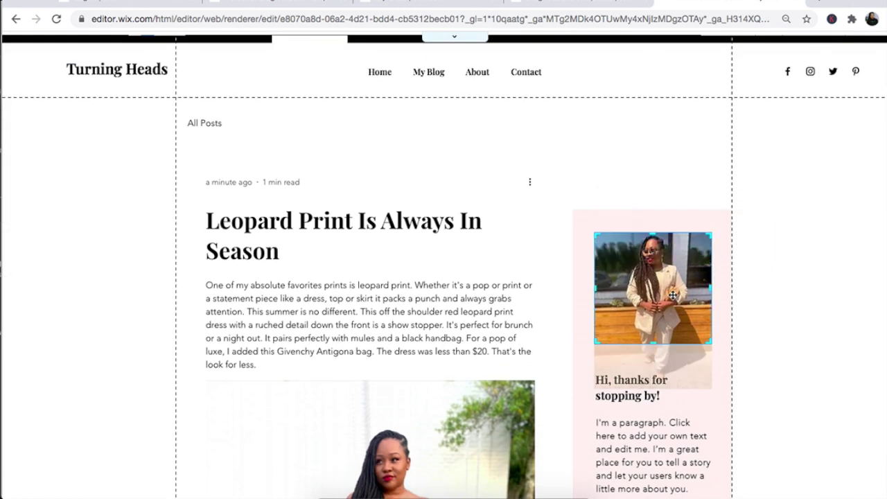
click(616, 208)
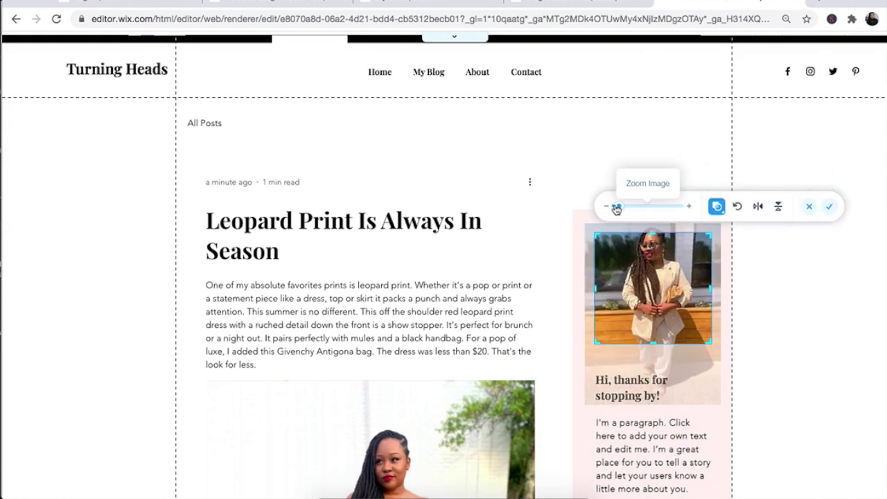
drag(616, 208, 620, 210)
click(829, 206)
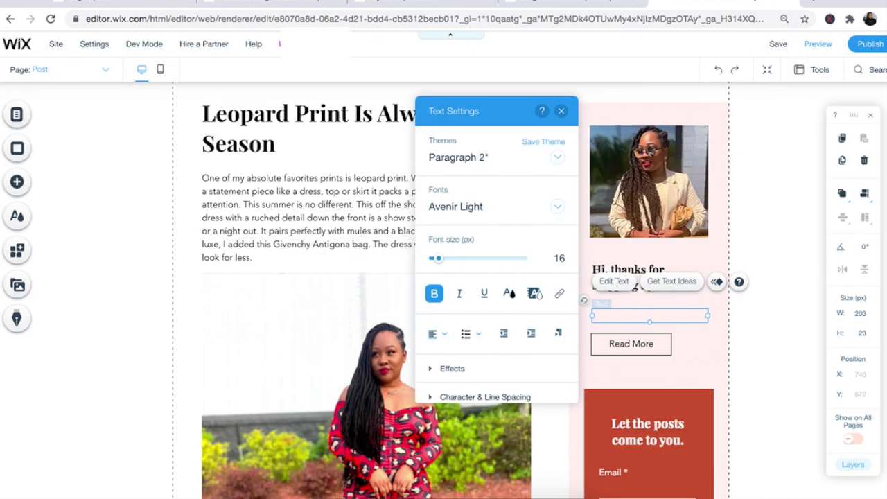
text(Welcome to my little corner of the internet. This blog is all about incorporating luxury into you everyday life.)
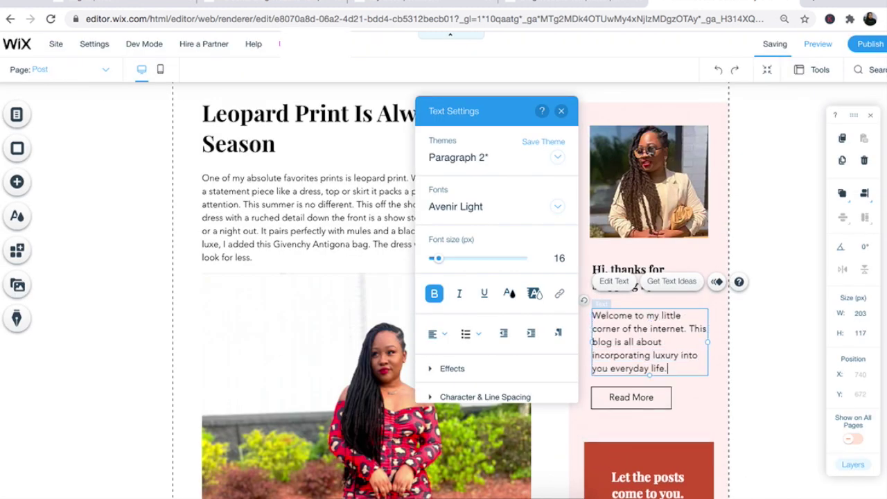
text( Whether it's getting your nails done, hiring a personal chef or buying )
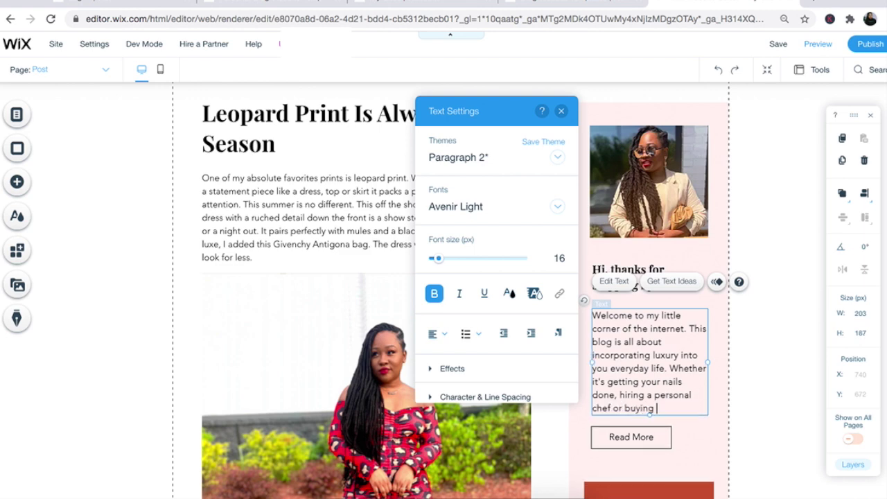
text(a designer bag everyday is a new opportunity to do something that makes YOU feel good. Luxe is for every budget.)
Step: Finish the welcome paragraph and retitle the site 'Luxe It Up!' in Reklame Script
key(Escape)
scroll(416, 277, up, 3)
click(167, 116)
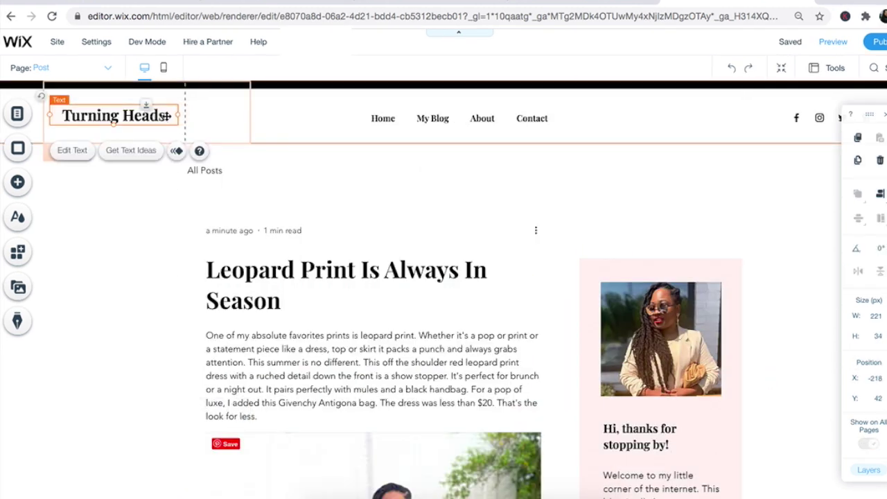
double_click(166, 116)
click(367, 217)
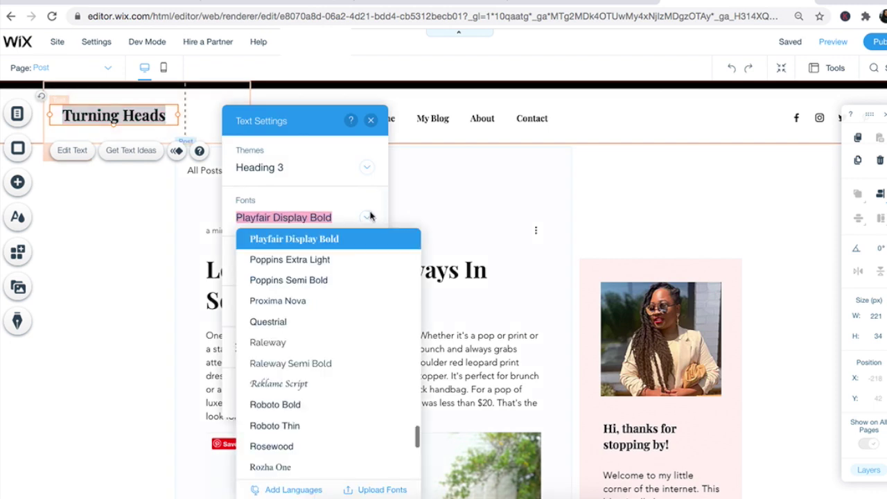
click(307, 384)
text(Luxe It Up!)
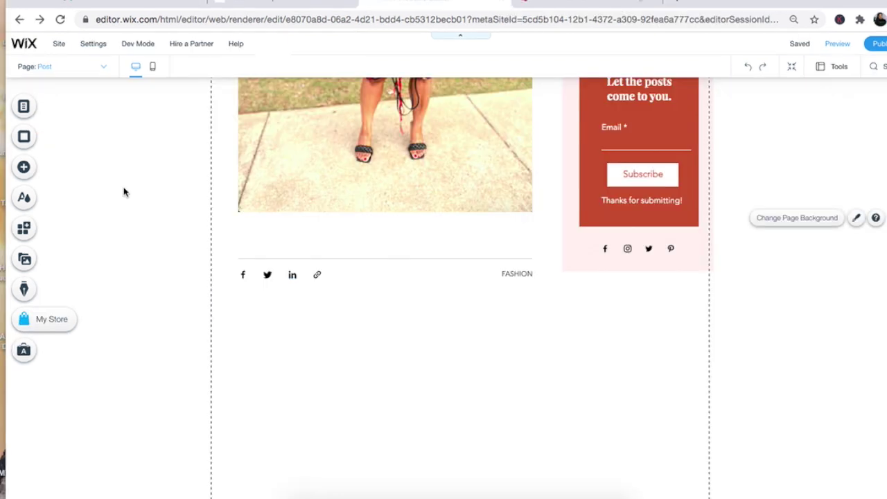
Step: Embed an HTML widget with the pasted textarea code below the share icons, widened and shortened
click(23, 173)
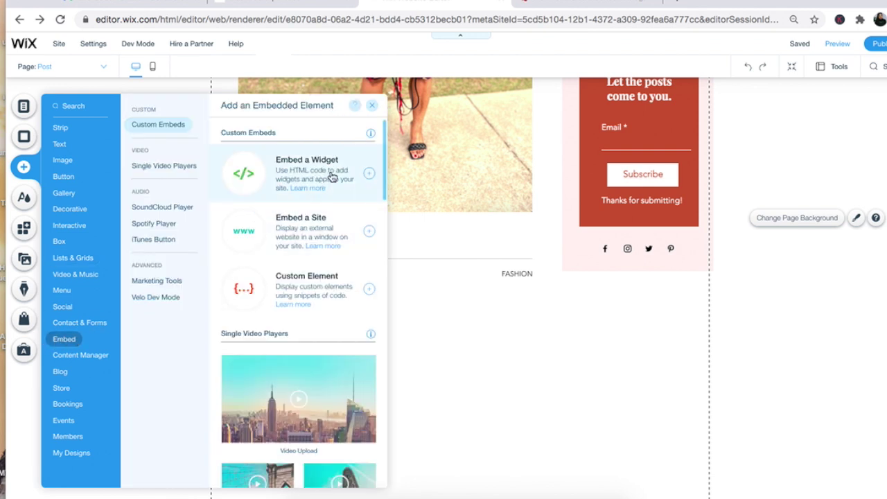
click(369, 176)
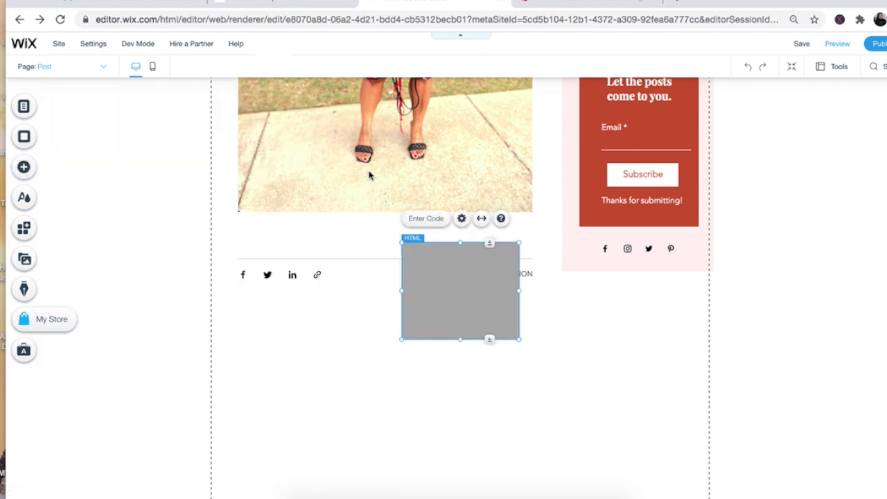
drag(442, 276, 288, 333)
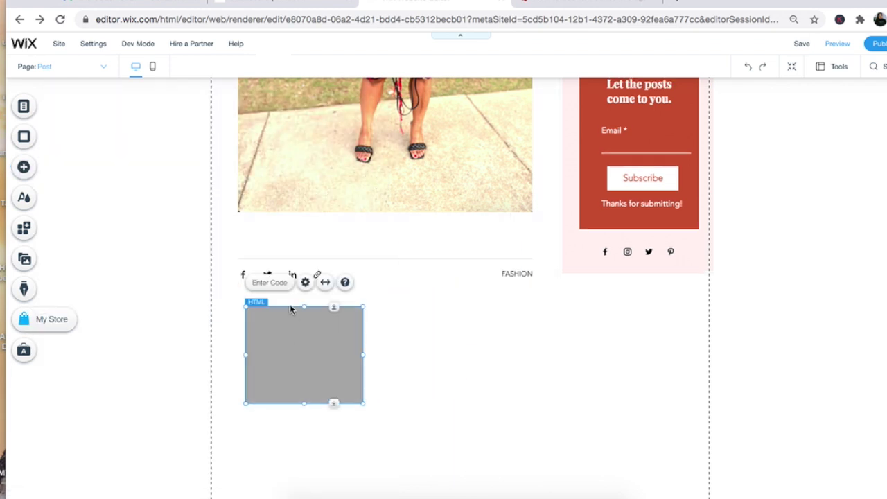
click(272, 283)
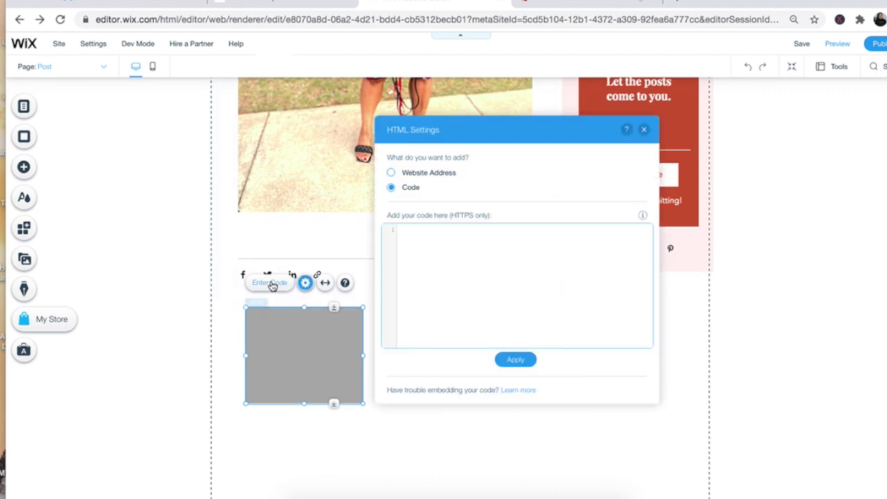
right_click(415, 235)
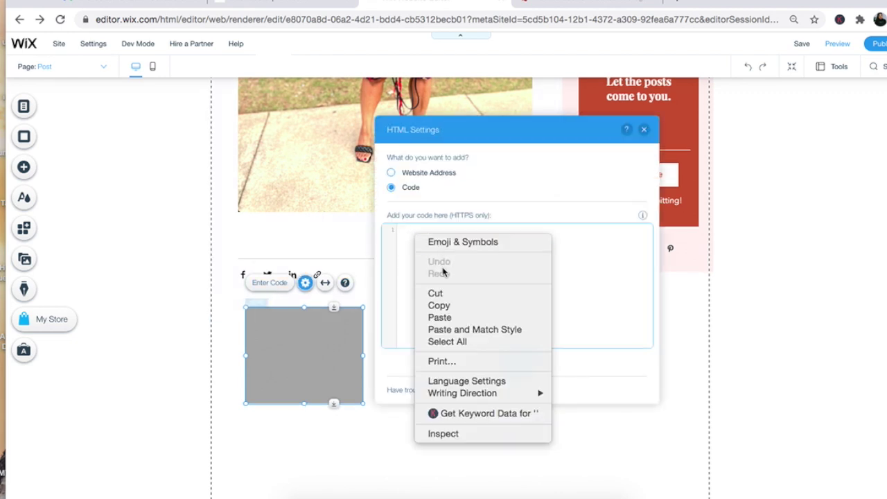
click(439, 318)
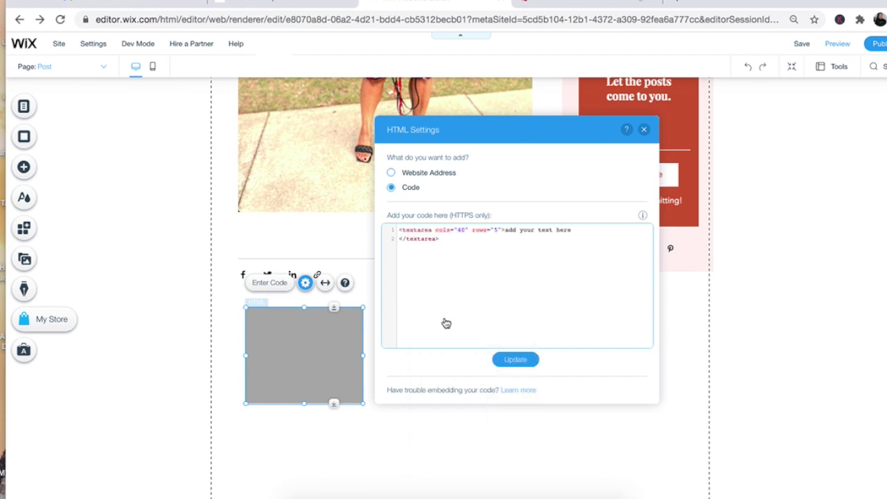
click(514, 359)
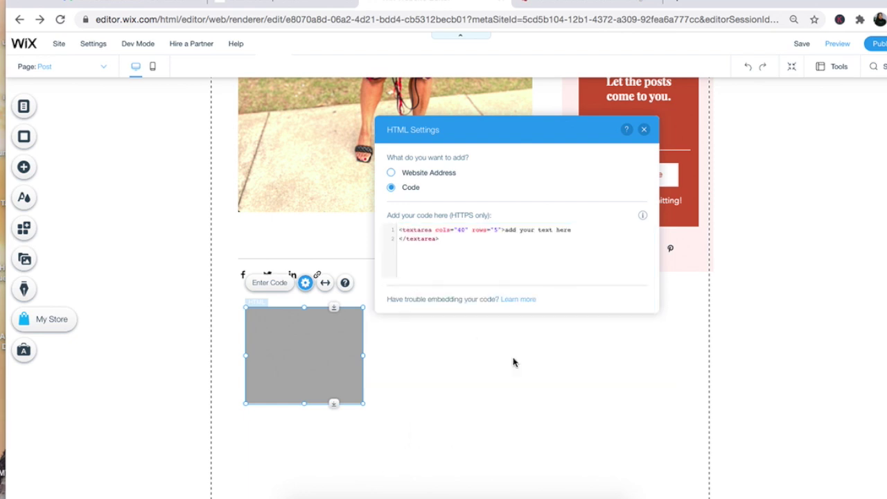
click(644, 131)
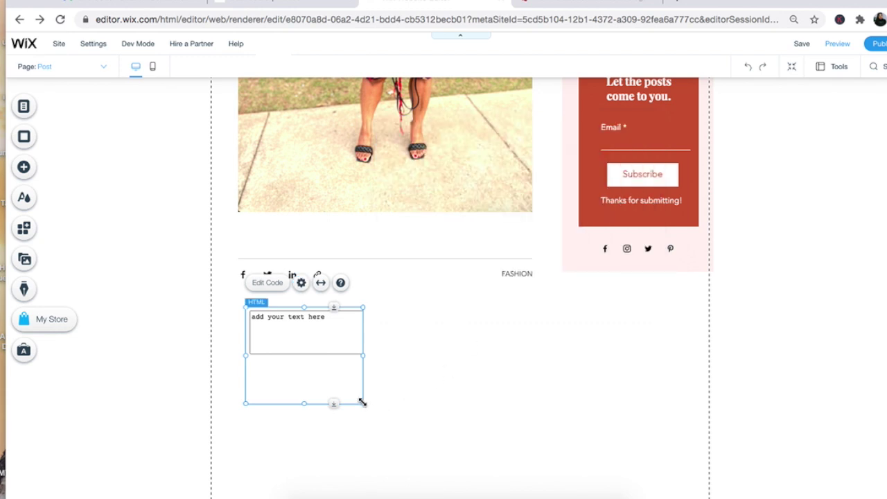
drag(361, 402, 455, 390)
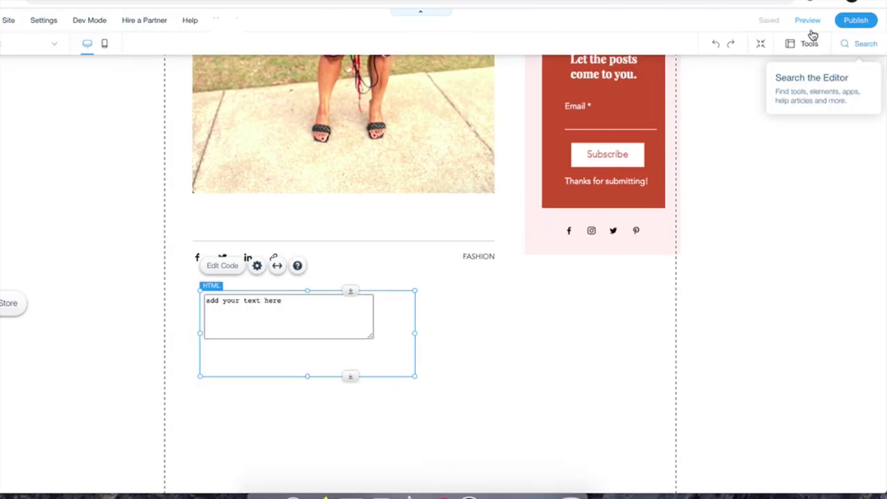
Step: Preview the site and test the text box by typing 'Hey you can leave a'
click(837, 43)
drag(267, 282, 146, 287)
text(Hey you can leave a)
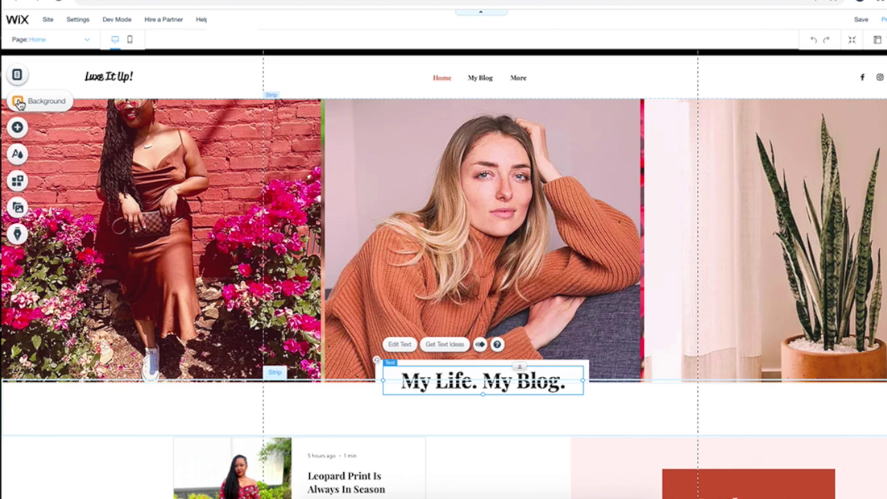
Step: Make the page background light pink
click(18, 101)
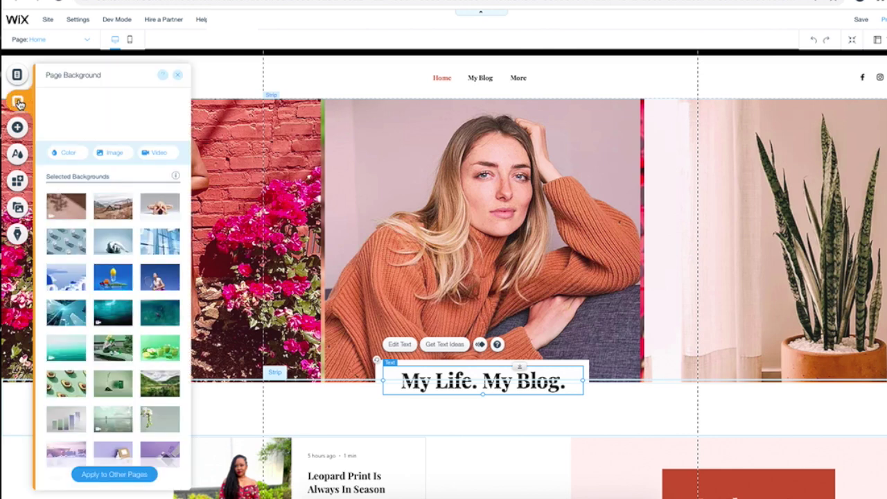
click(66, 151)
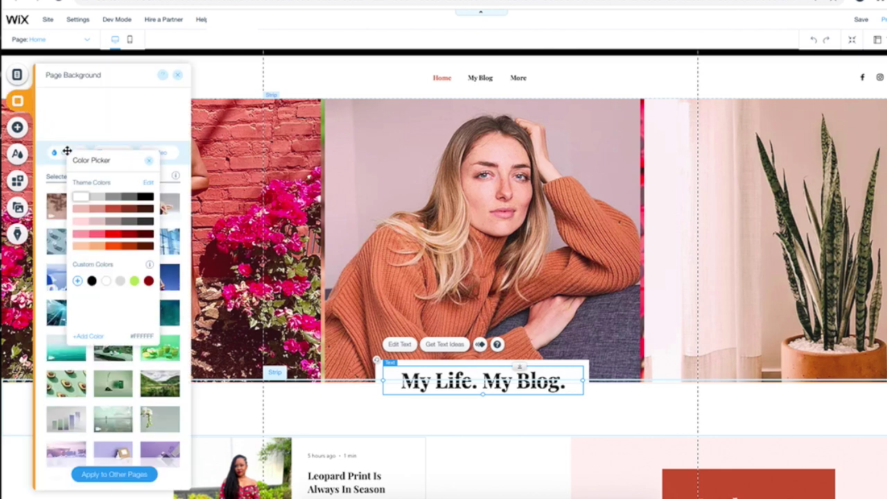
click(80, 209)
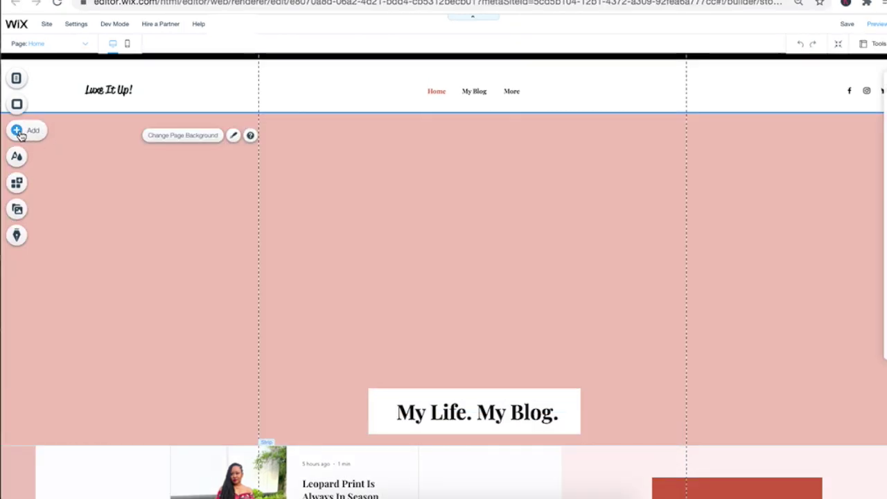
Step: Add a welcome strip to the Home page with a dark red #7D3C27 background
click(18, 131)
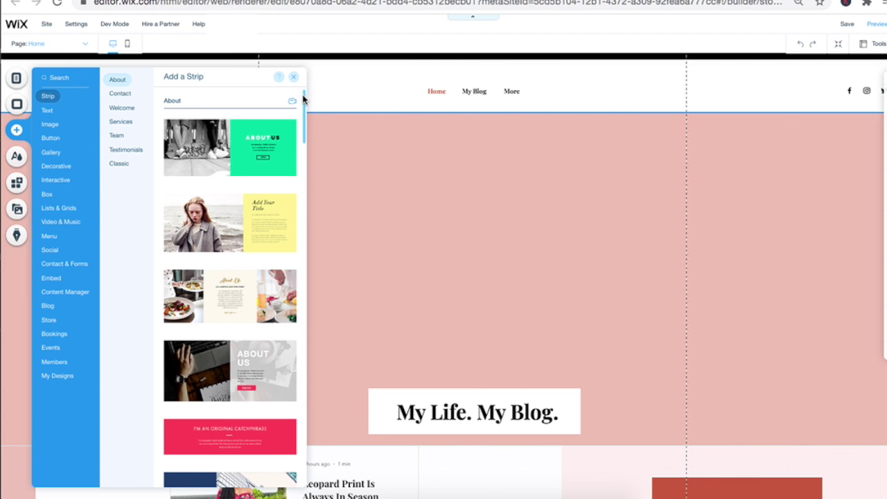
drag(303, 123, 323, 248)
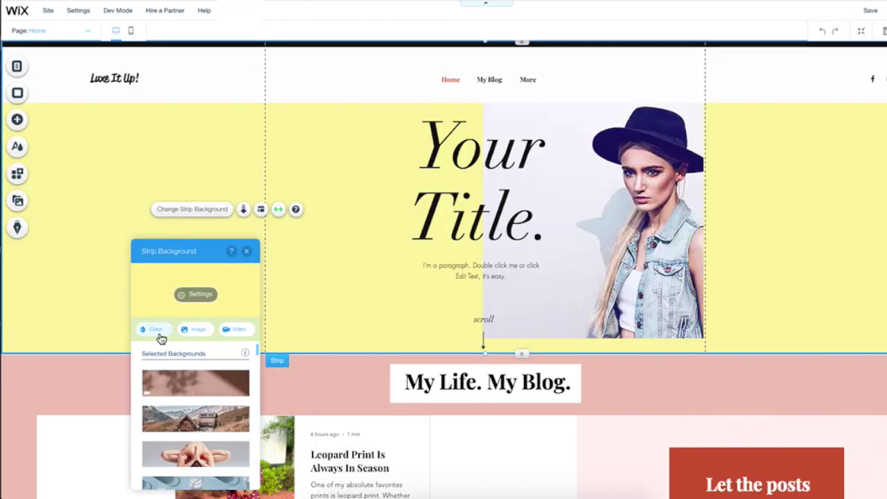
click(159, 333)
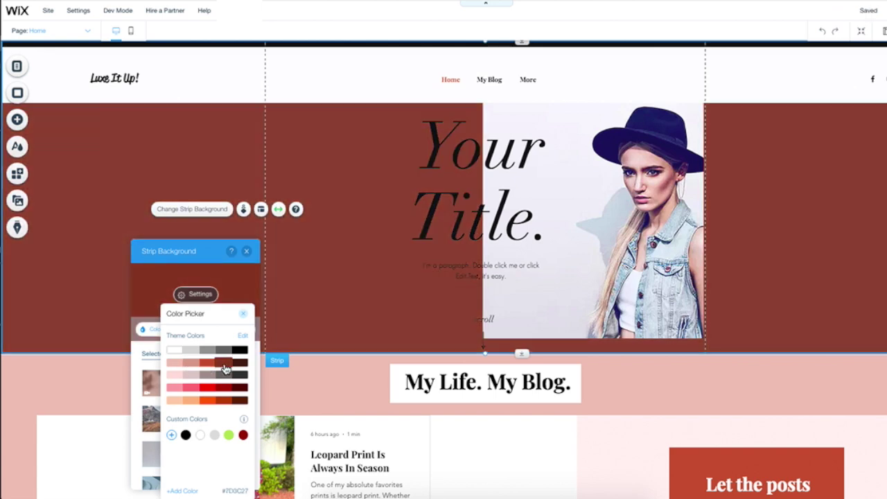
click(223, 366)
click(594, 213)
Step: Replace the hero photo with IMG_8297.jpg, the brick-wall picture
click(600, 208)
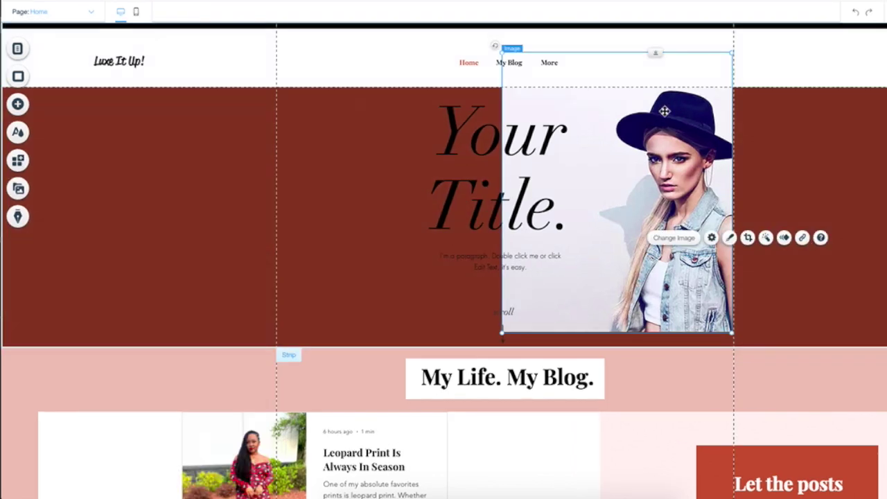
click(674, 238)
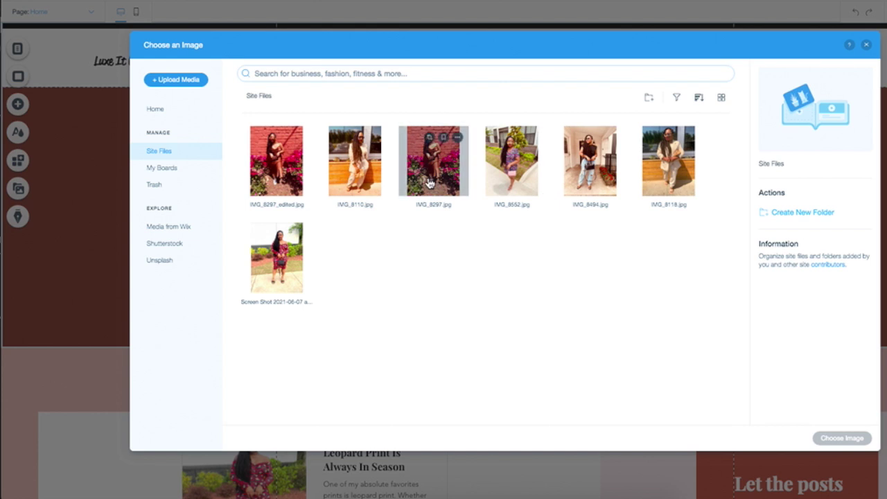
mouse_move(294, 169)
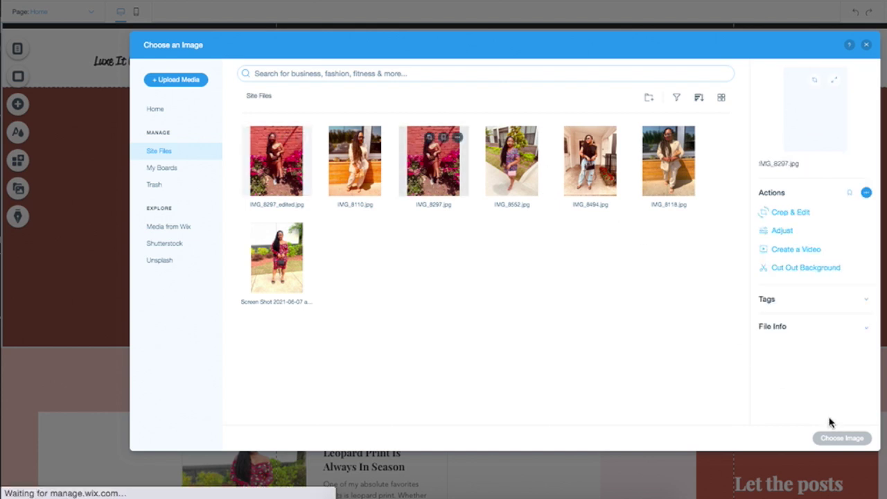
click(840, 439)
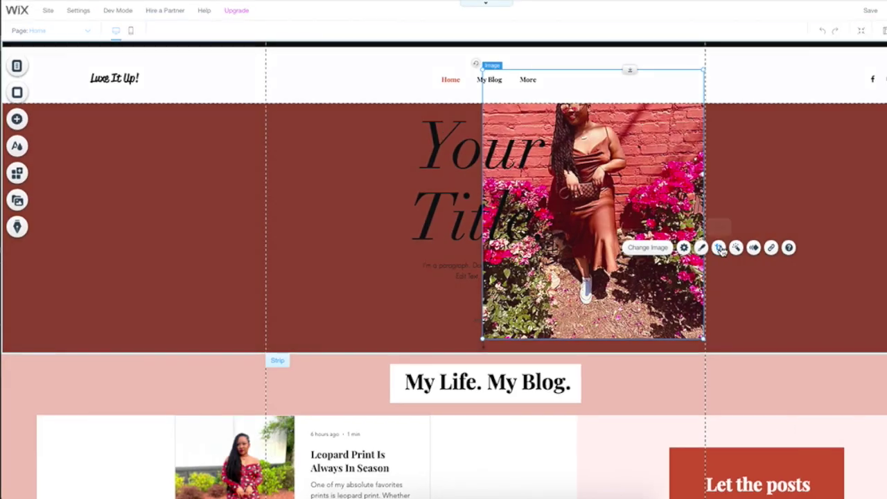
Step: Crop the new hero photo to frame the woman by the brick wall and flowers
double_click(611, 149)
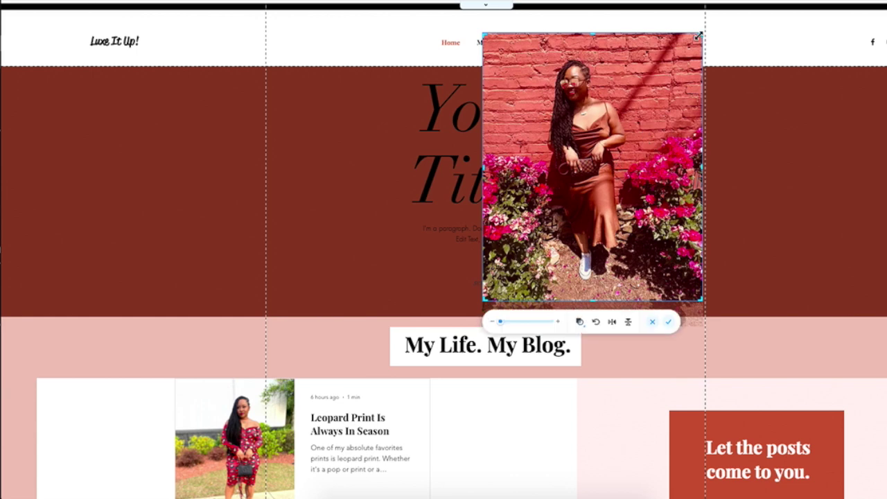
drag(698, 37, 683, 63)
drag(683, 307, 689, 314)
drag(598, 184, 599, 197)
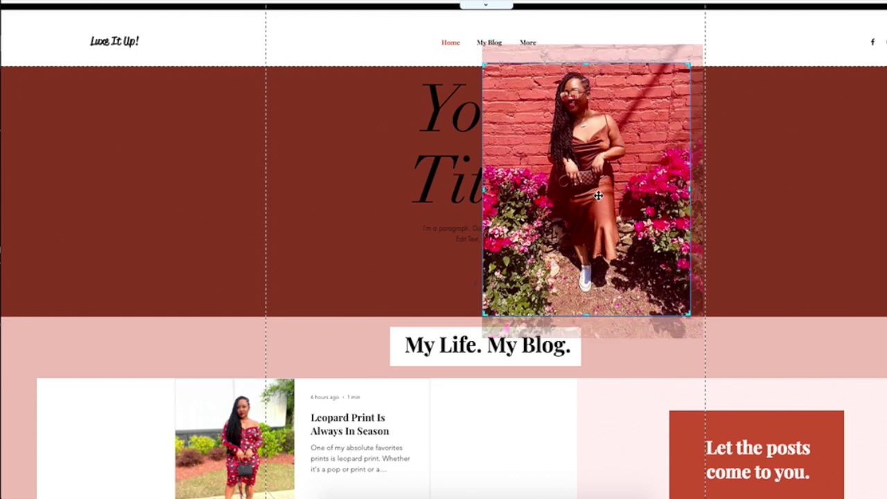
click(669, 42)
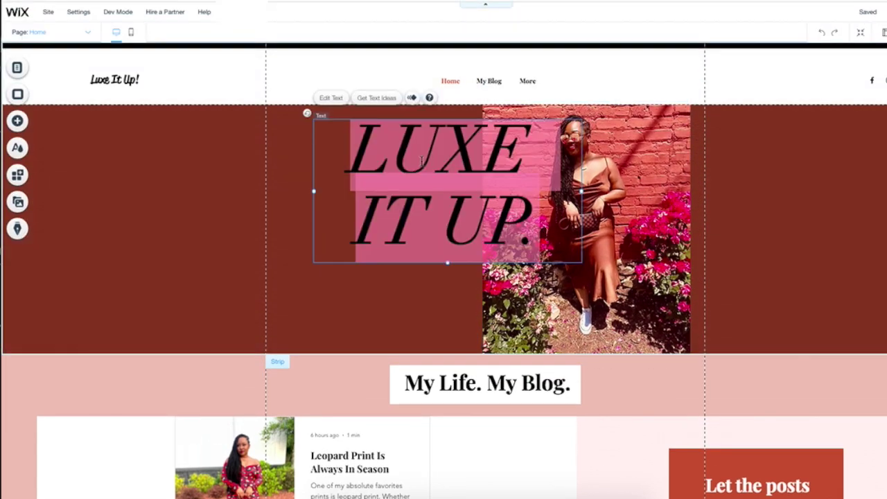
Step: Enter text editing on the hero title and select the whole 'LUXE IT UP.' line
click(331, 99)
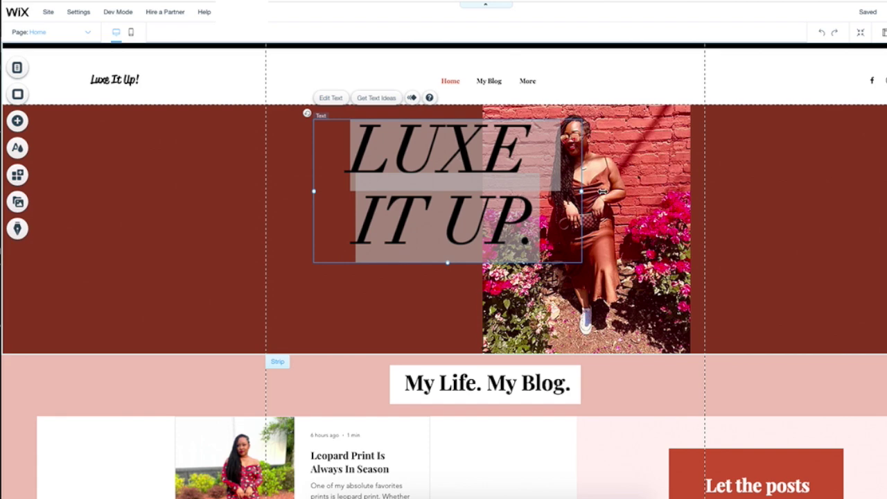
drag(549, 235, 356, 125)
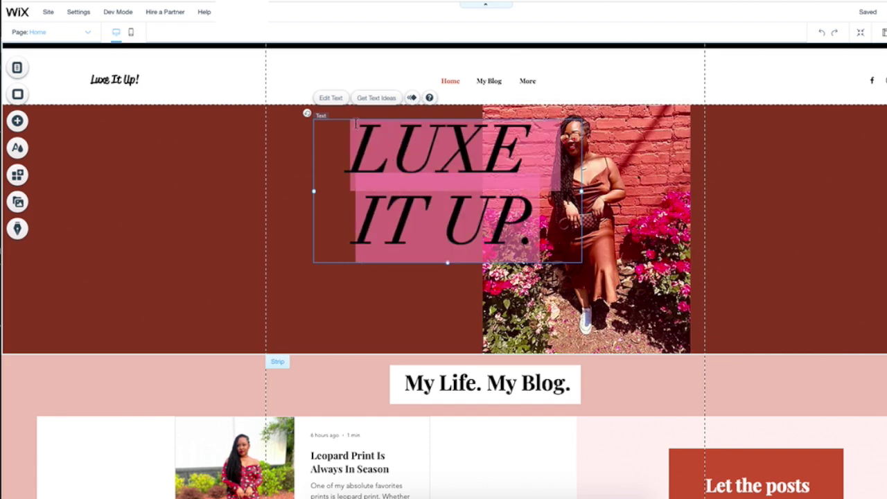
click(335, 100)
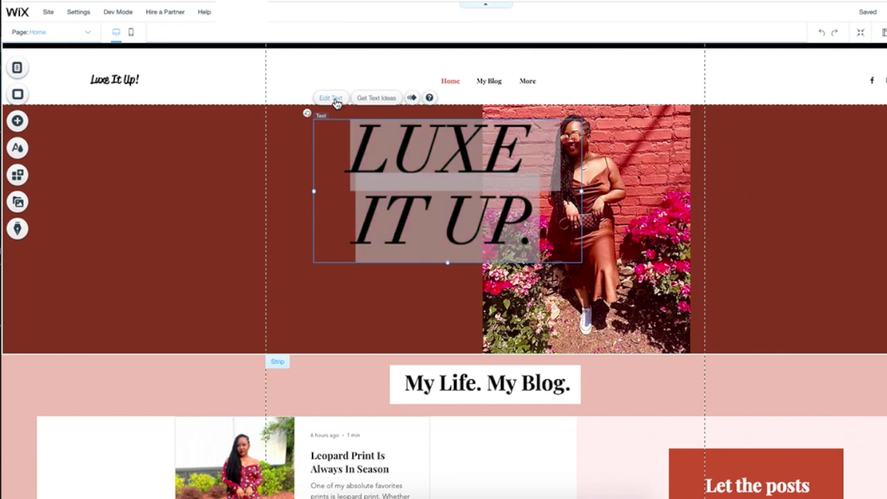
right_click(436, 155)
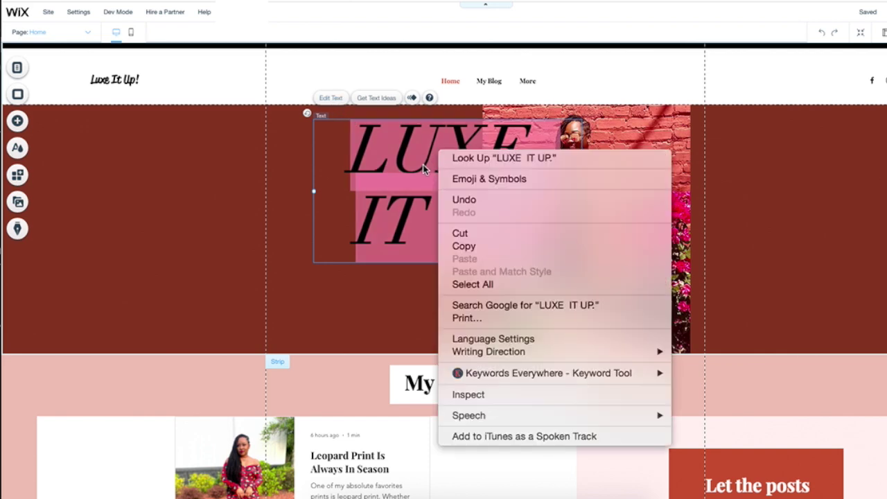
click(423, 166)
click(540, 211)
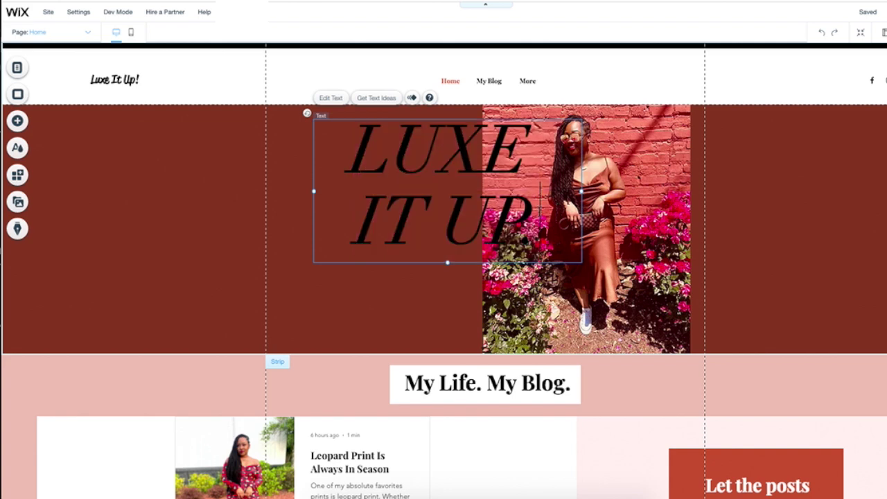
drag(540, 212, 335, 160)
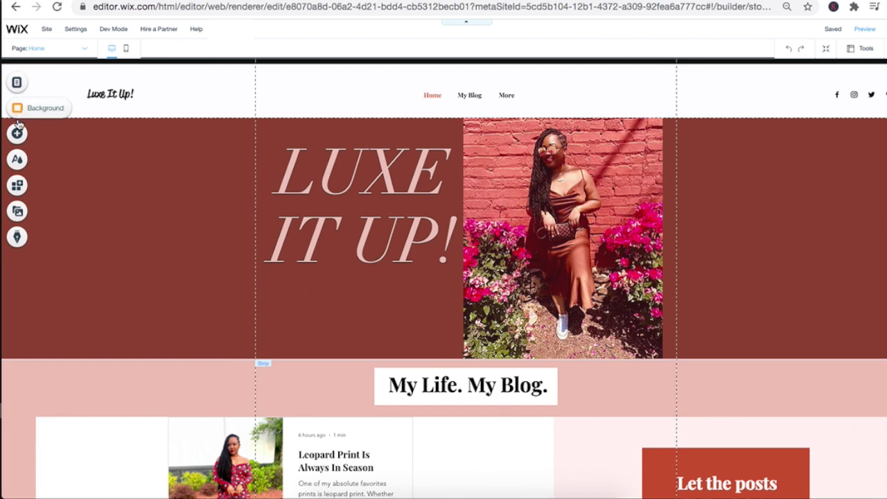
Step: Choose My Instagram as an image source and connect the Instagram account in Upload Media
click(18, 134)
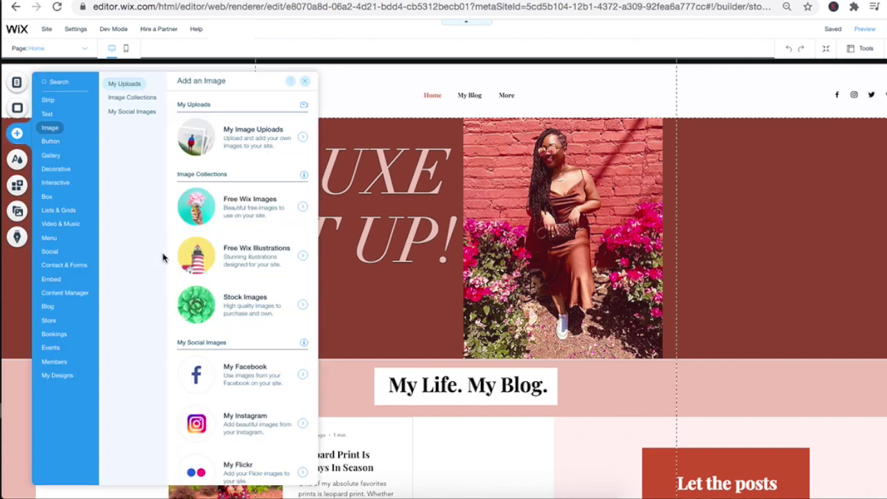
click(201, 422)
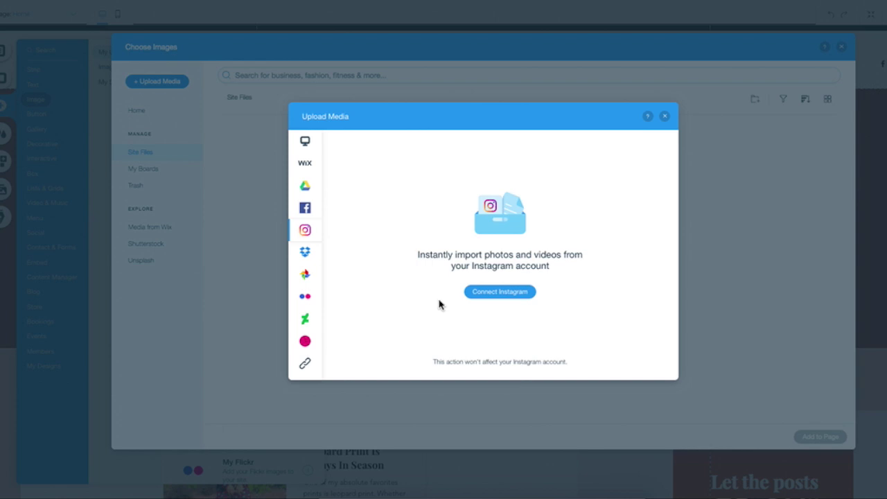
click(502, 297)
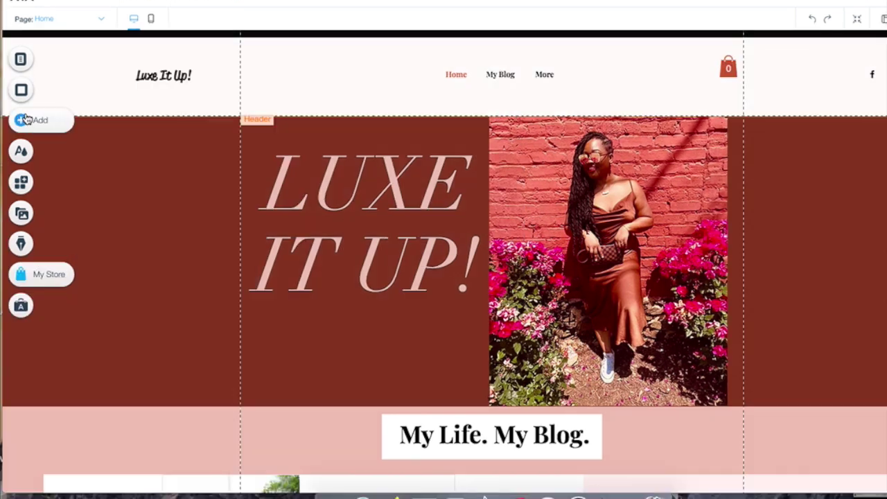
Step: Add the Wix Members Area to the site from the Add panel's Members section
click(25, 121)
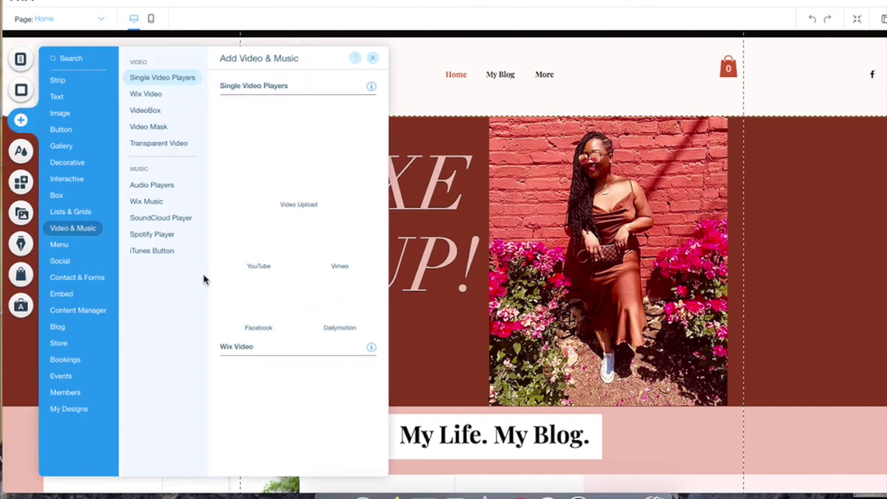
mouse_move(72, 393)
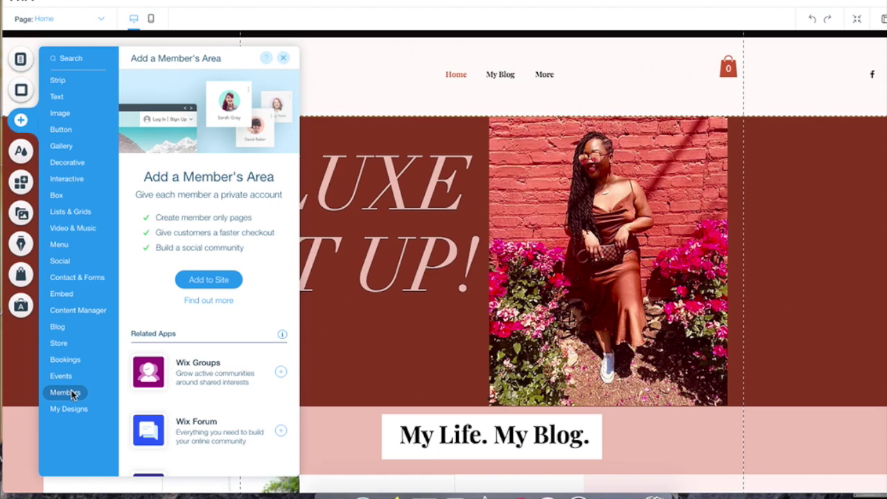
click(208, 279)
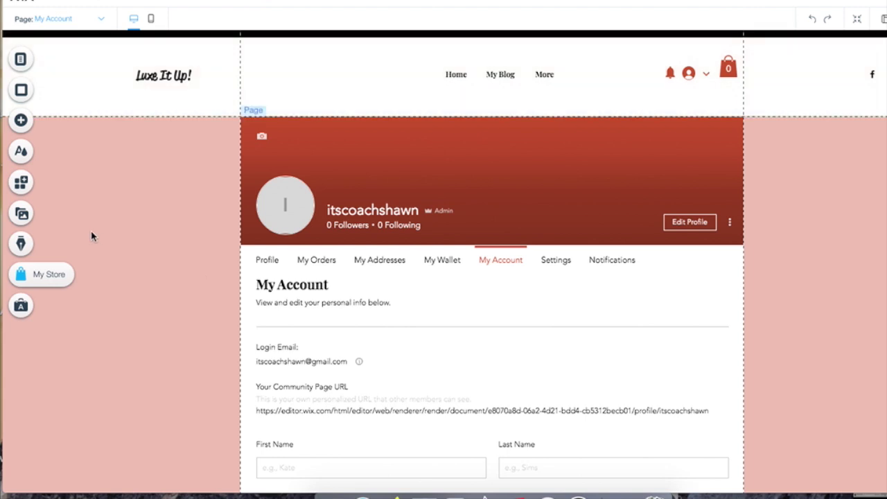
Step: Set the header login bar to show profile pic & member's name and open Member signup settings
click(690, 76)
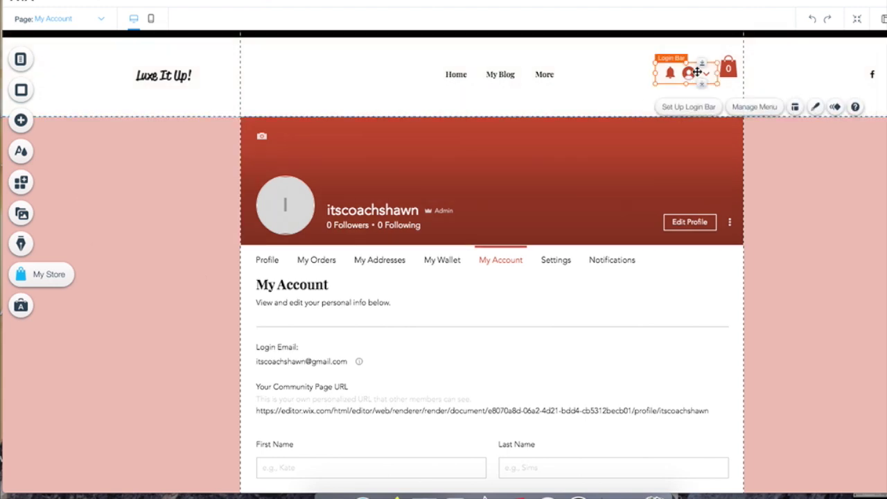
click(704, 109)
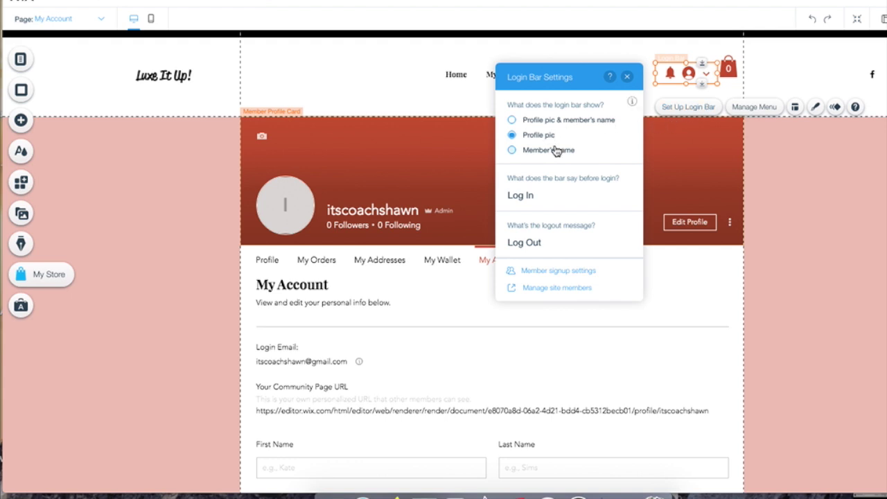
click(513, 122)
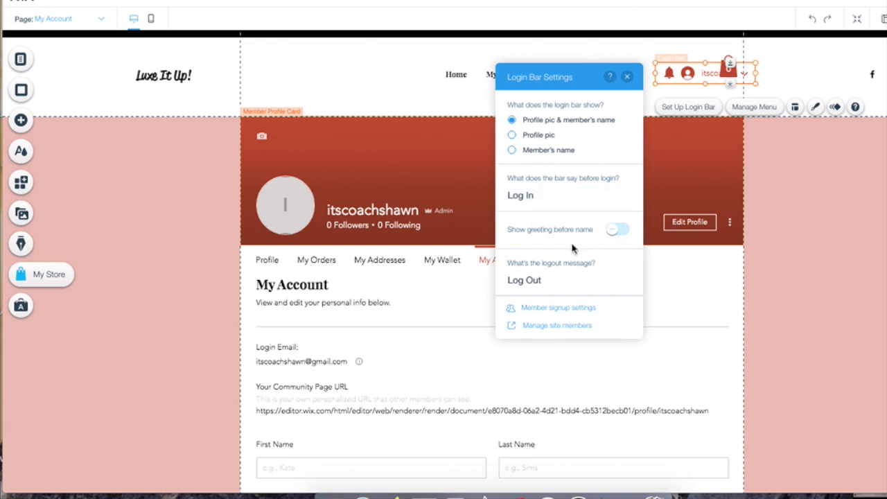
click(537, 312)
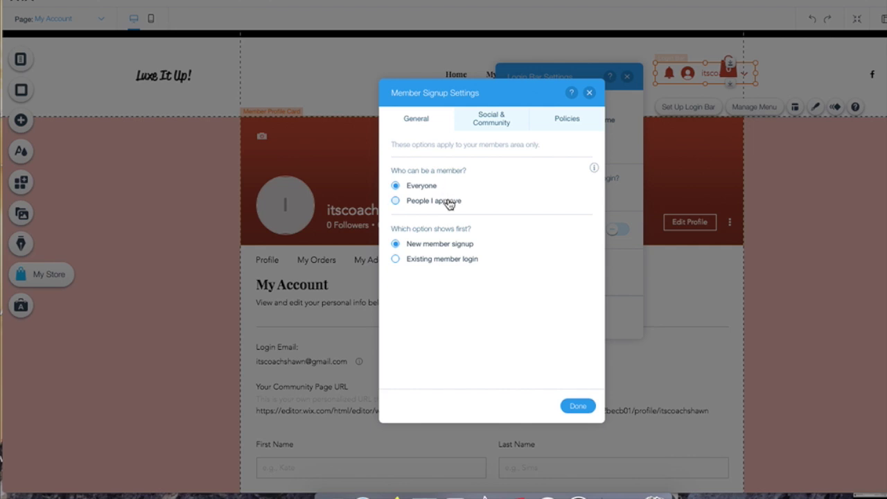
Step: Review the Social & Community options, then toggle the Terms of Use policy link on and off
click(499, 124)
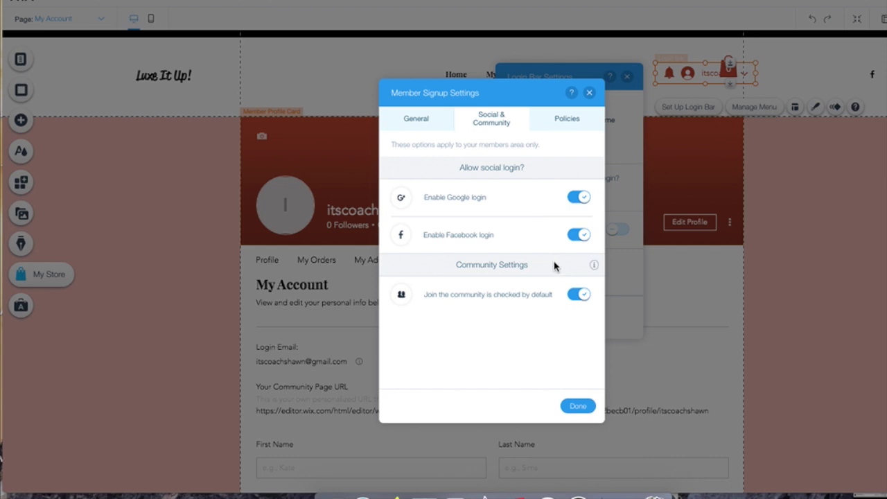
click(572, 120)
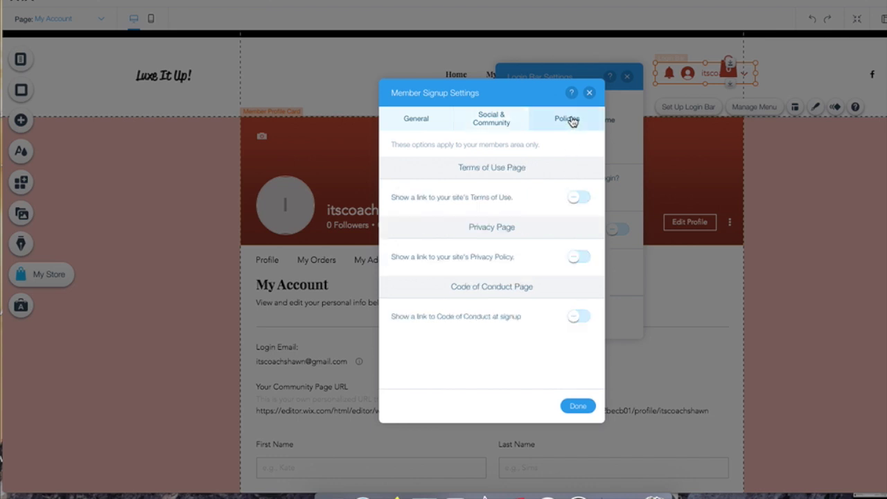
click(581, 199)
click(581, 199)
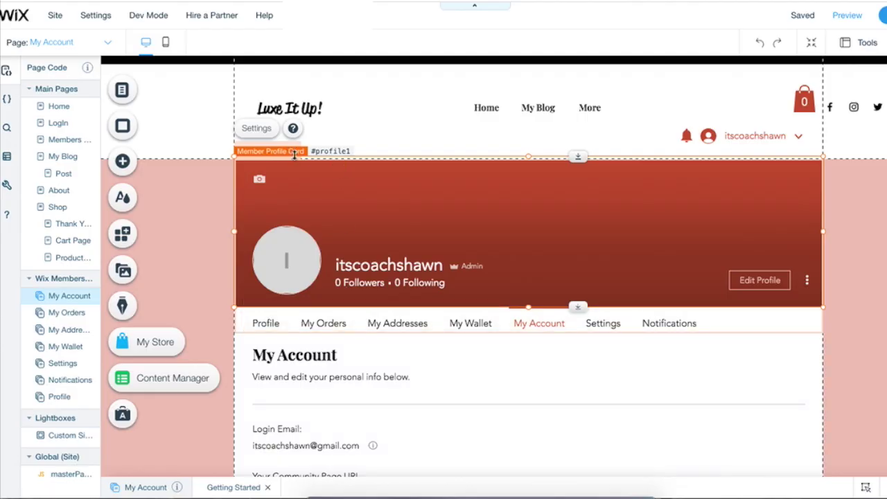
Step: Make the Member Profile Card picture square and open the horizontal member menu's Manage Menu
double_click(282, 152)
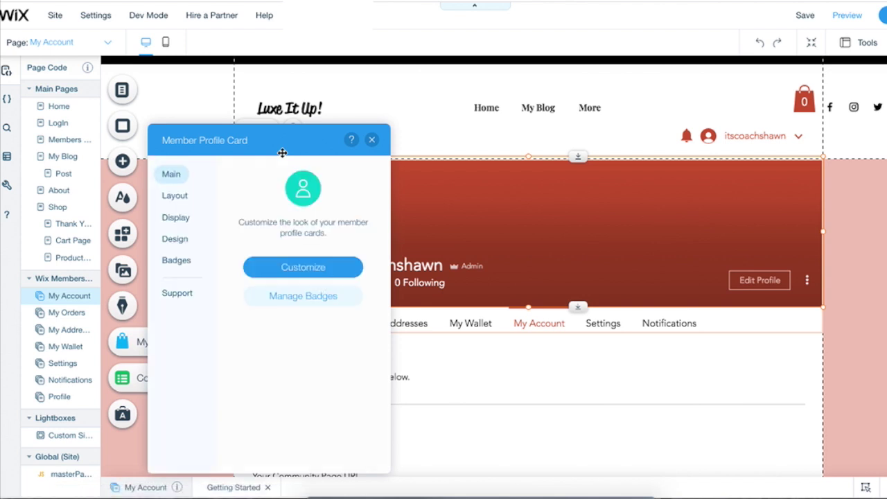
click(324, 272)
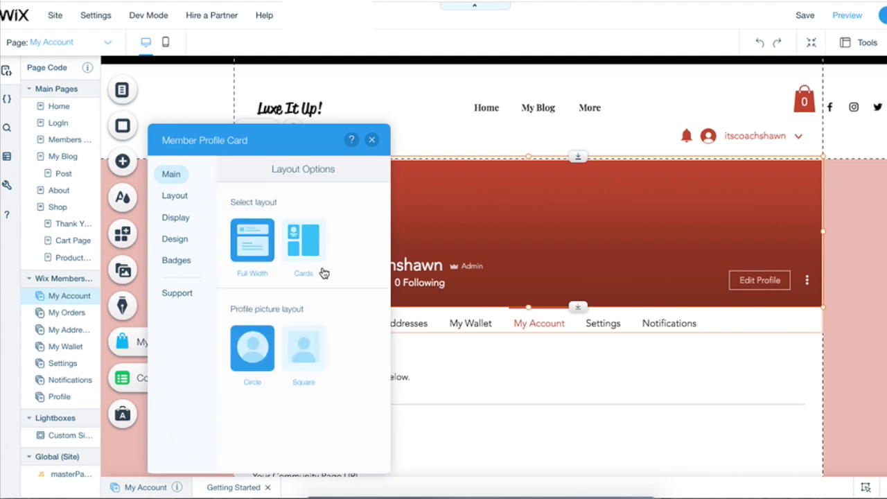
click(301, 349)
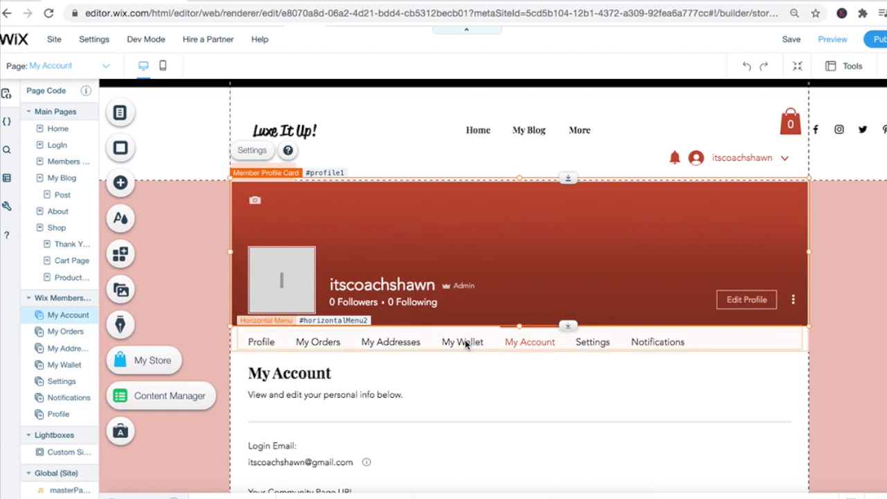
click(467, 342)
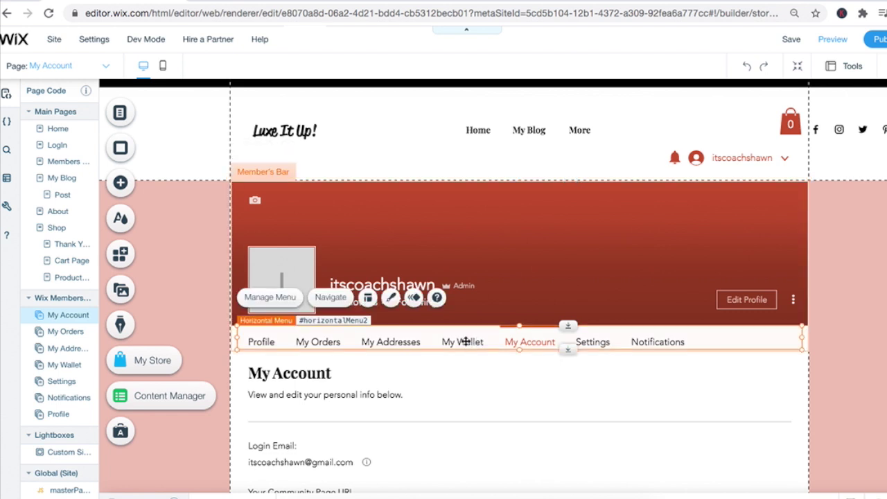
click(271, 297)
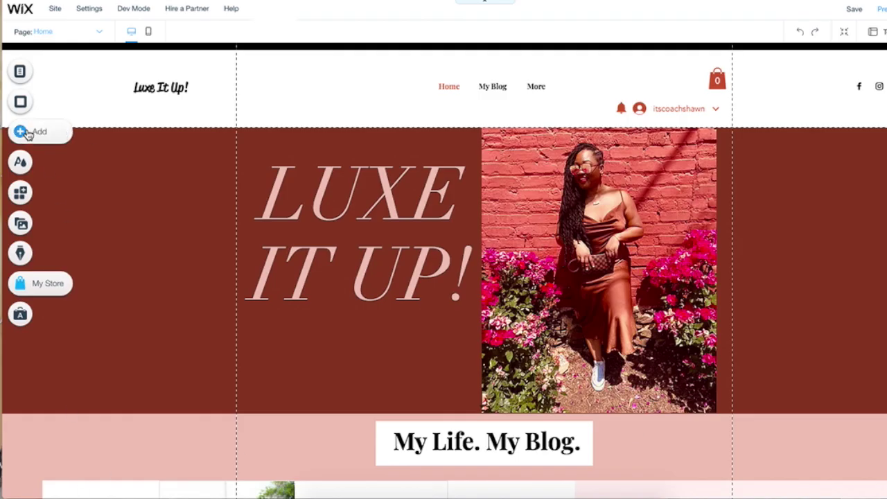
Step: Add a new main page and rename it 'Members Only'
click(30, 77)
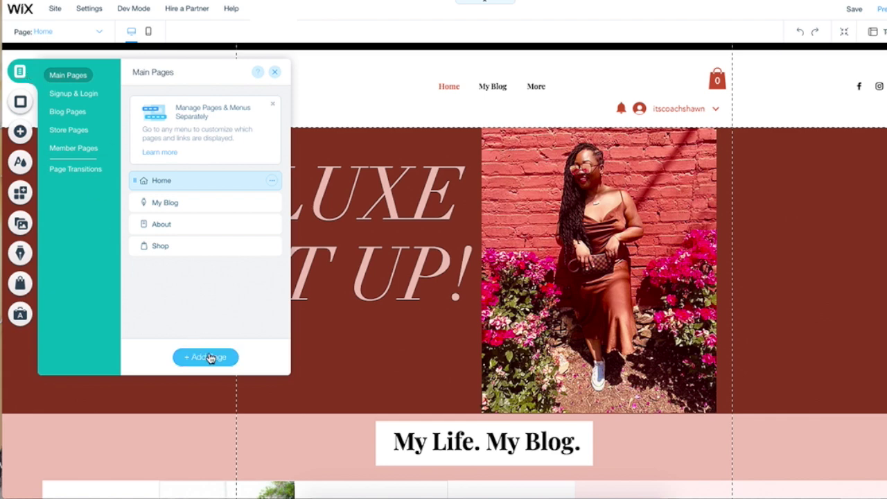
click(212, 361)
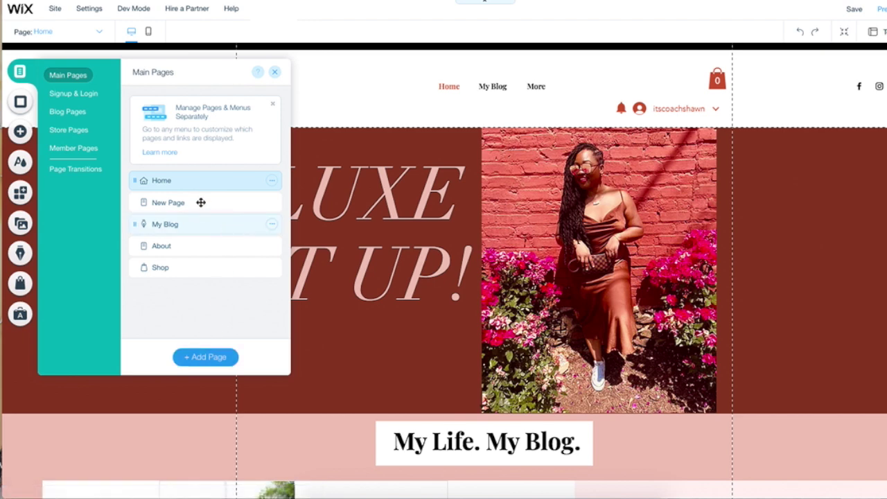
click(201, 203)
double_click(201, 203)
text(Members Only)
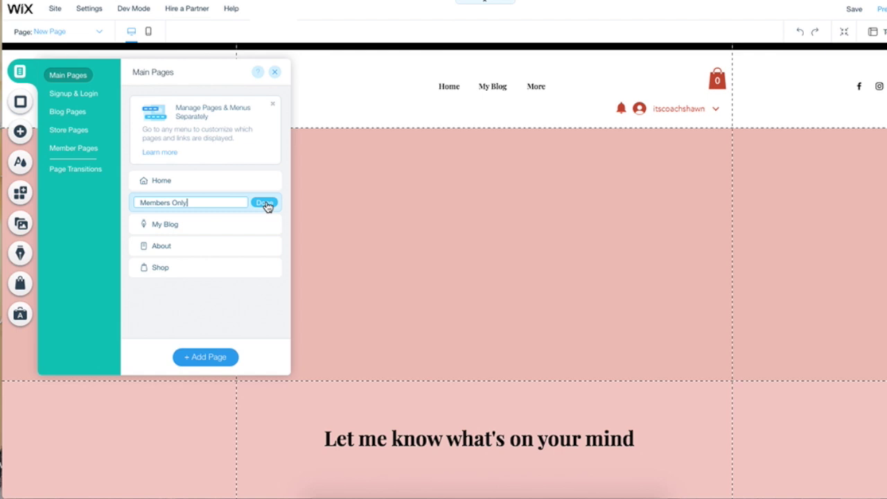
click(265, 203)
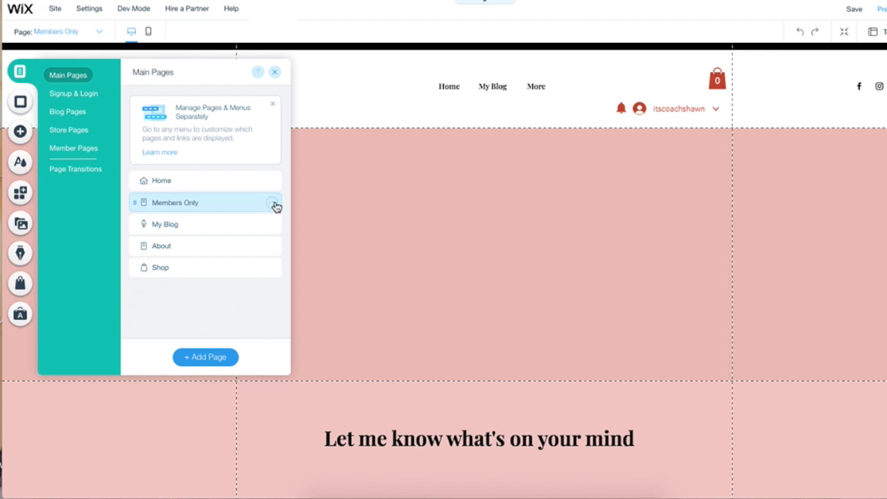
Step: Restrict the Members Only page's permissions to site members only
click(272, 203)
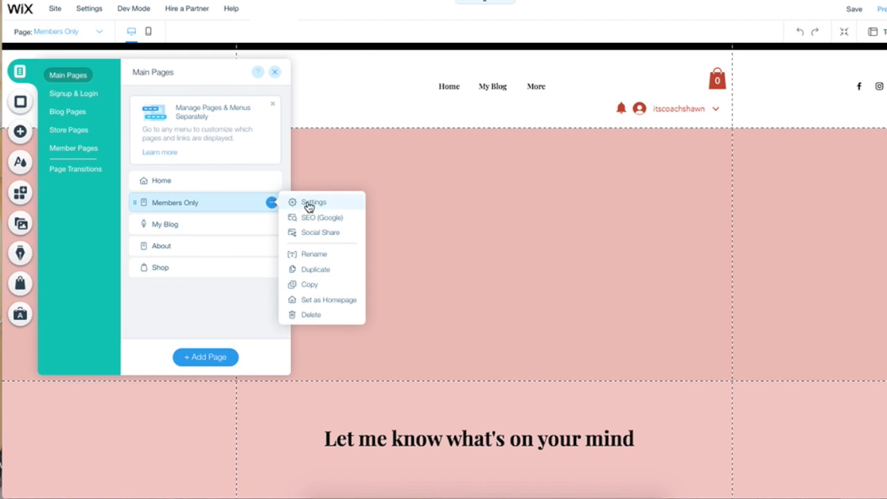
click(309, 203)
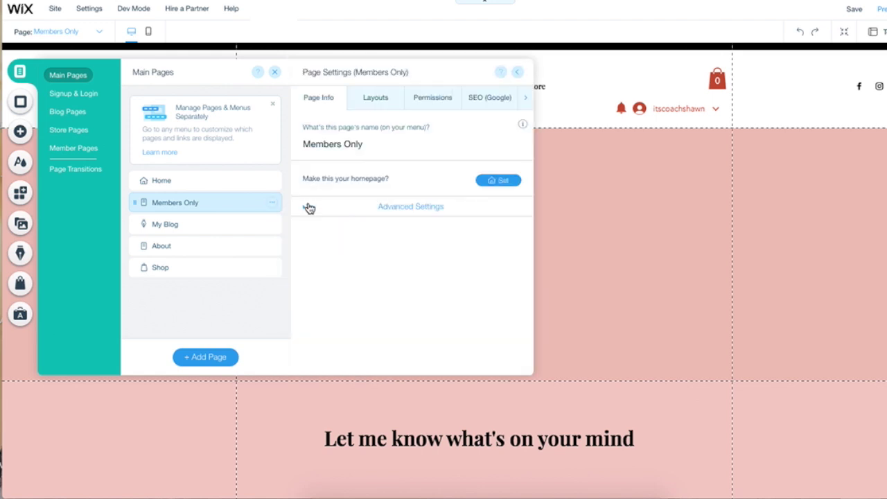
click(431, 100)
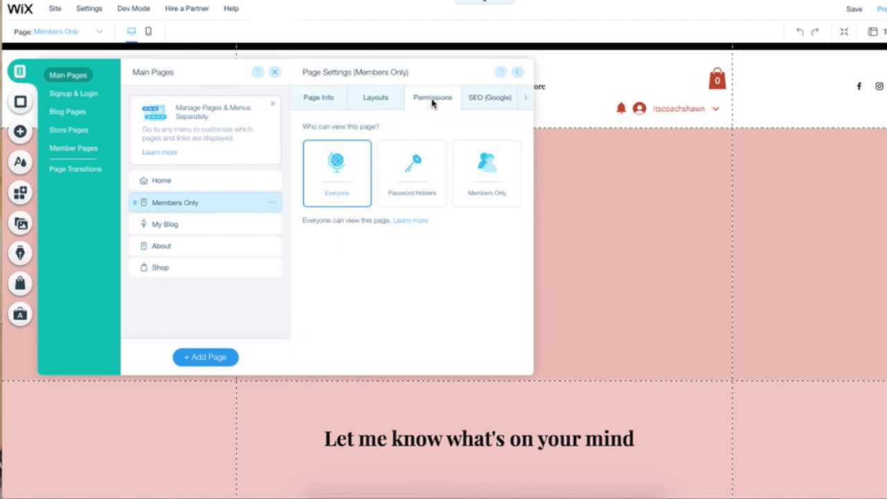
click(494, 169)
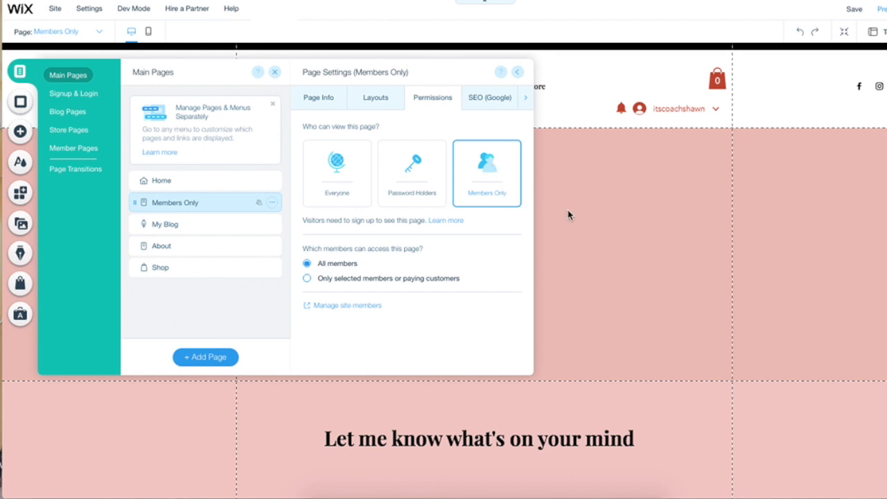
click(518, 73)
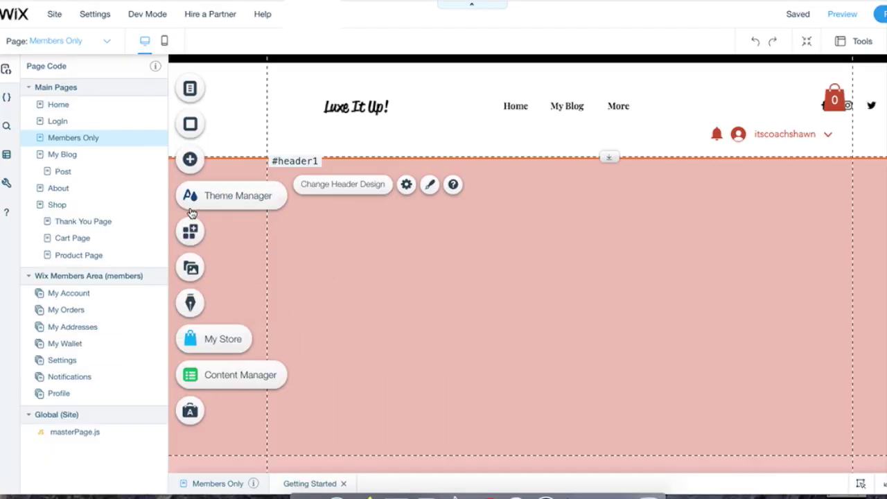
Step: Add a Heading 2 to the page reading 'Login'
click(190, 161)
mouse_move(231, 143)
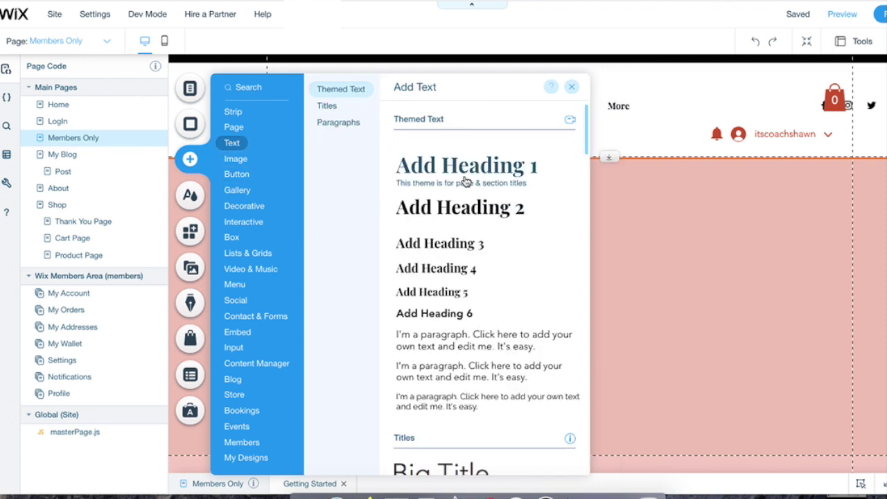
click(467, 212)
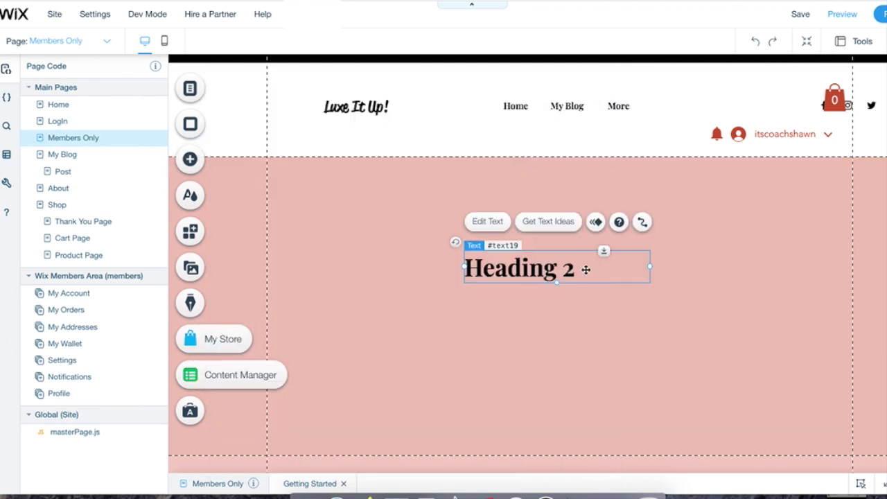
double_click(586, 268)
text(Login)
key(ctrl+a)
click(765, 277)
click(610, 367)
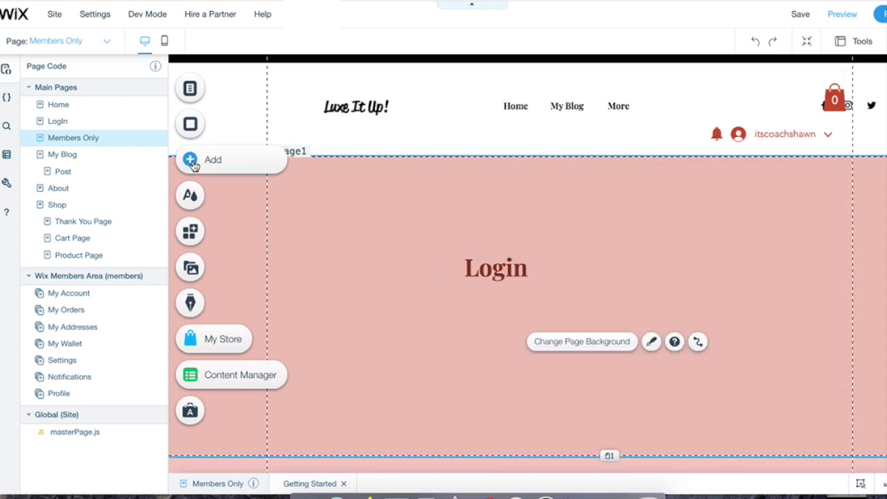
Step: Add a text input below the Login heading and paste a copy of it underneath
click(190, 159)
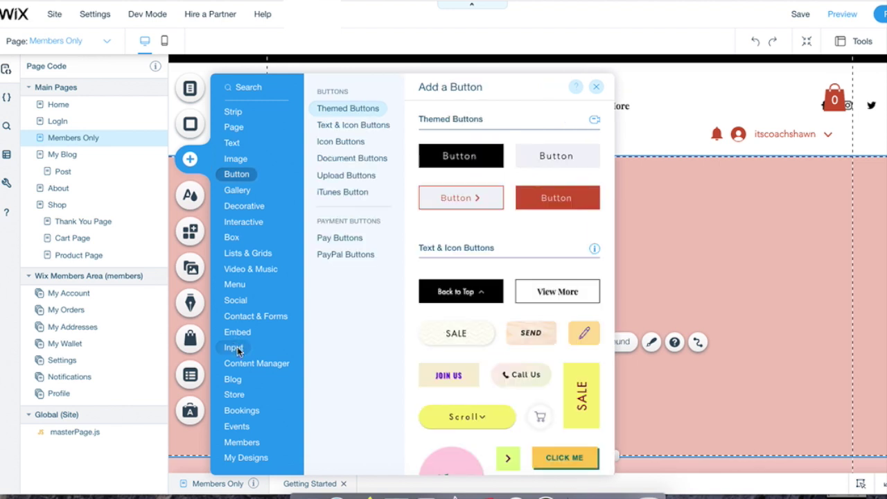
mouse_move(237, 346)
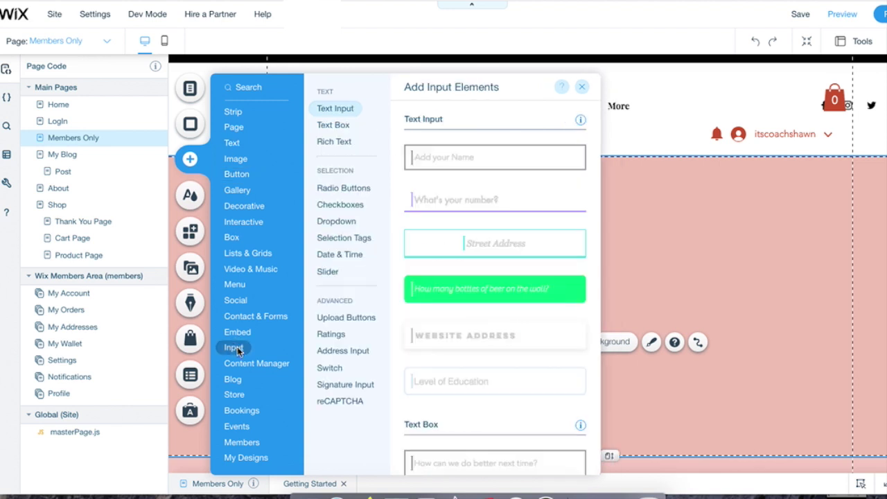
click(510, 158)
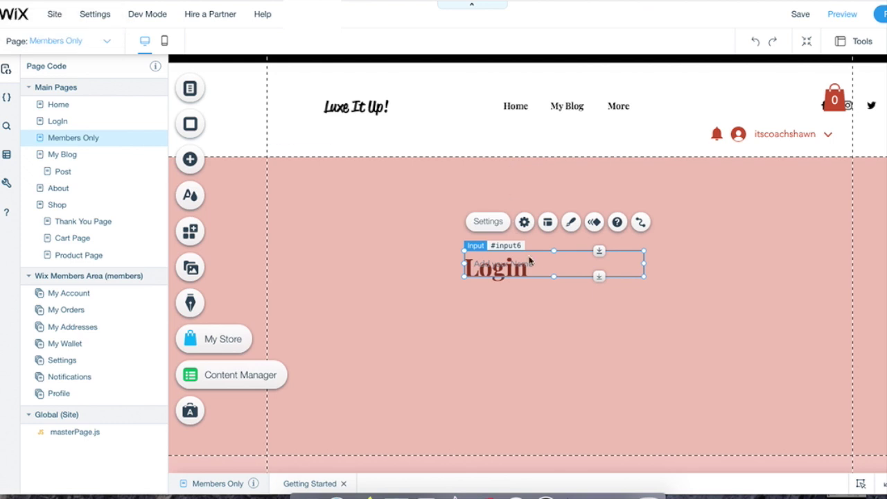
drag(557, 279, 549, 305)
right_click(550, 305)
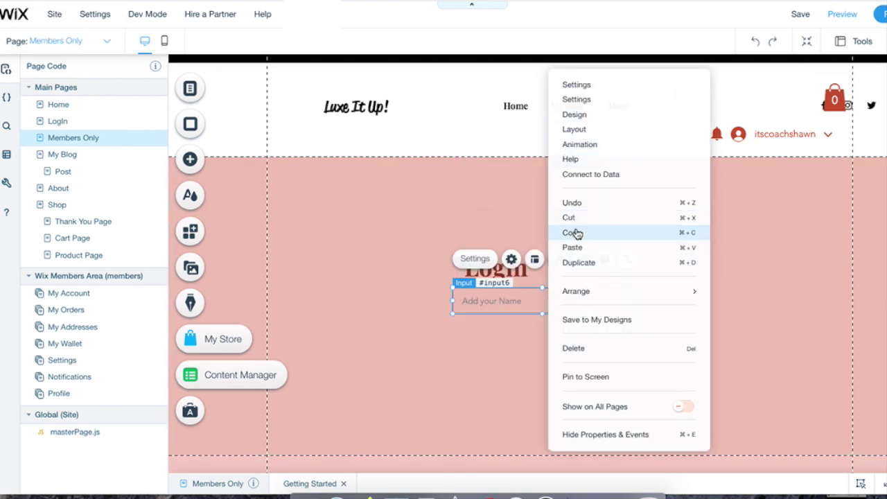
click(576, 233)
click(599, 310)
right_click(599, 310)
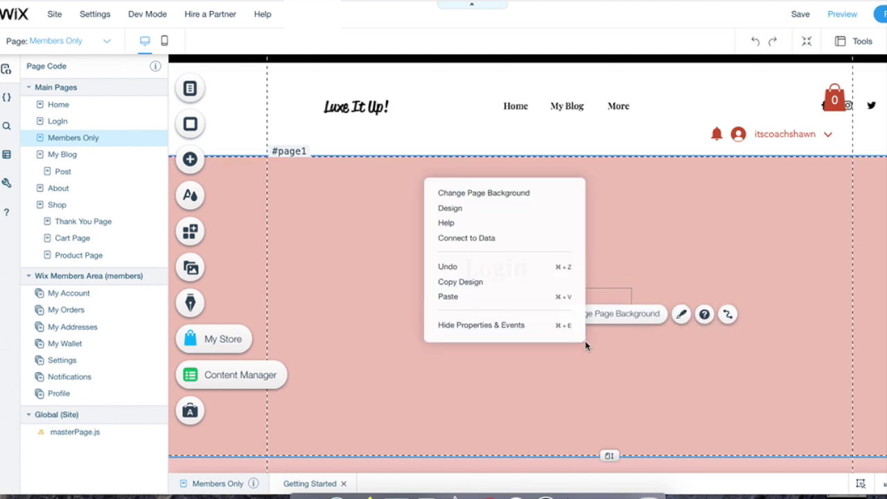
click(450, 298)
drag(792, 354, 469, 297)
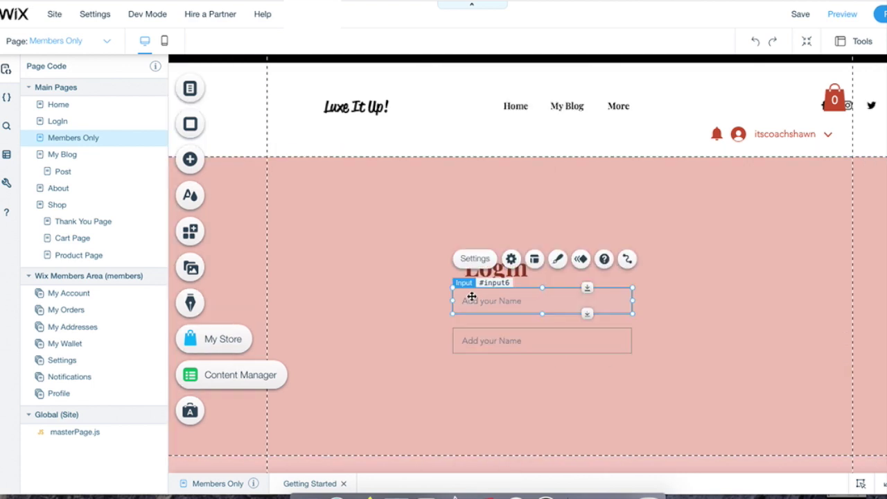
Step: Make the top field an Email field with placeholder 'Enter Your Email Address'
click(475, 258)
click(476, 260)
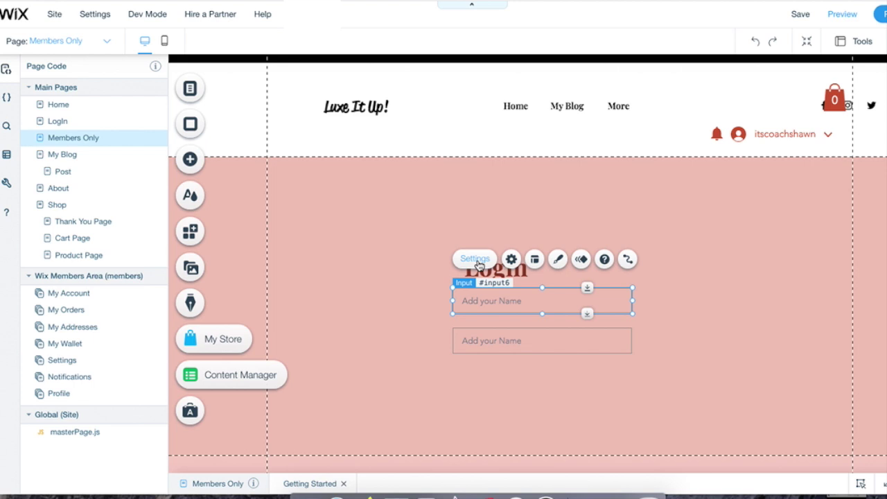
click(476, 261)
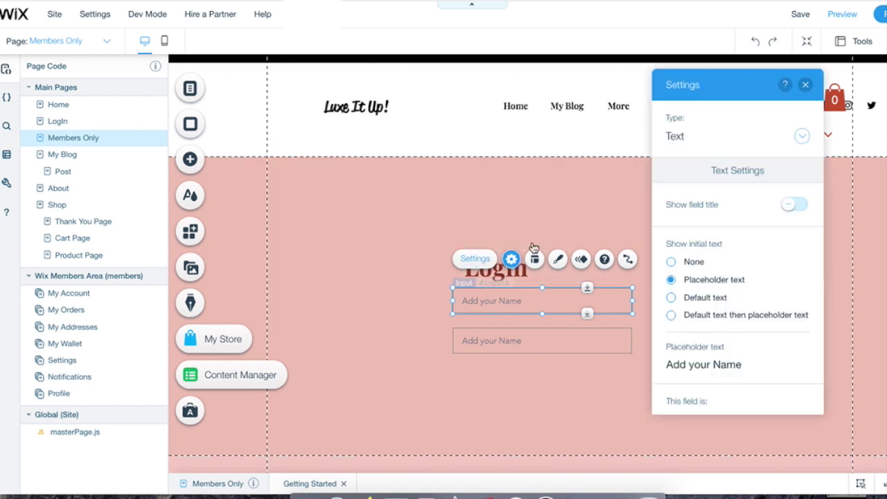
click(803, 138)
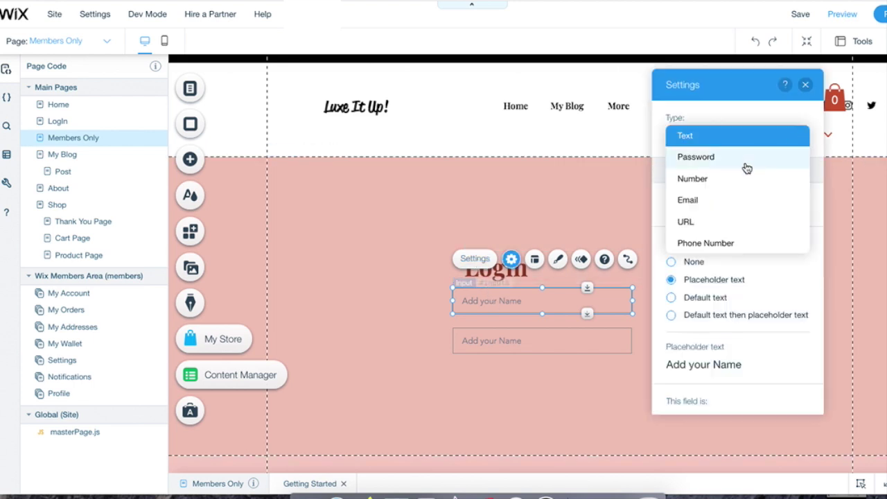
click(693, 199)
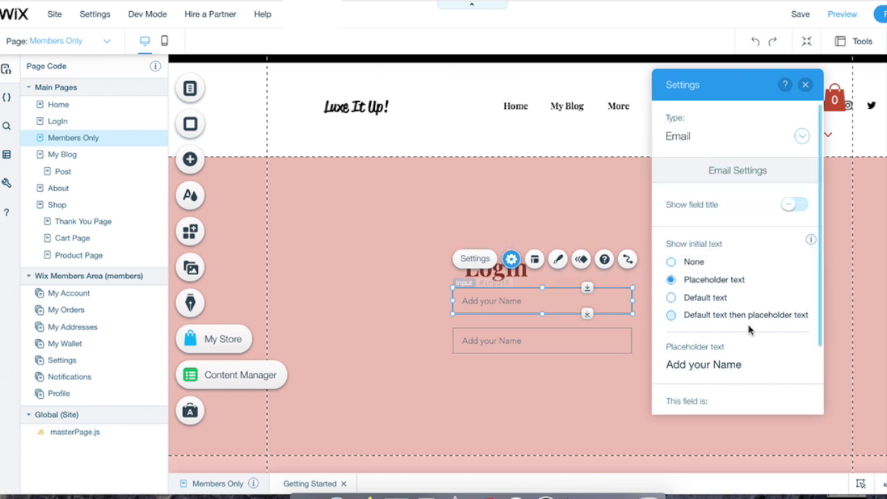
click(747, 364)
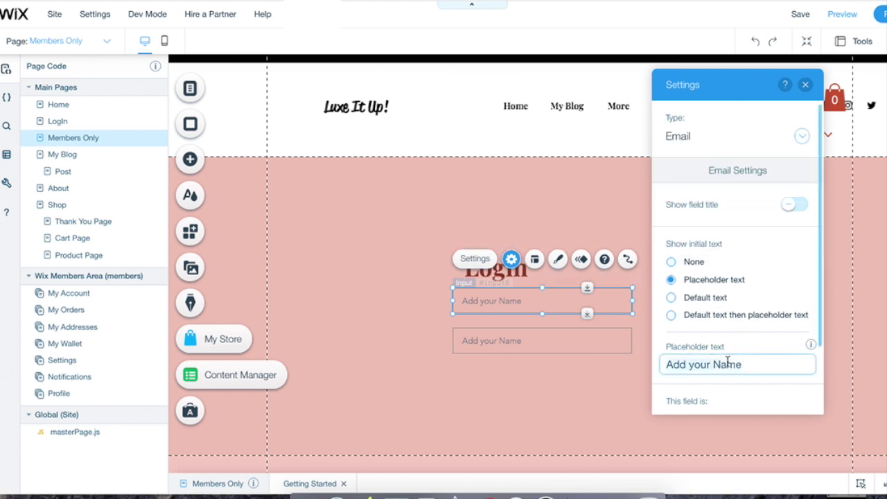
key(ctrl+a)
text(Enter Your )
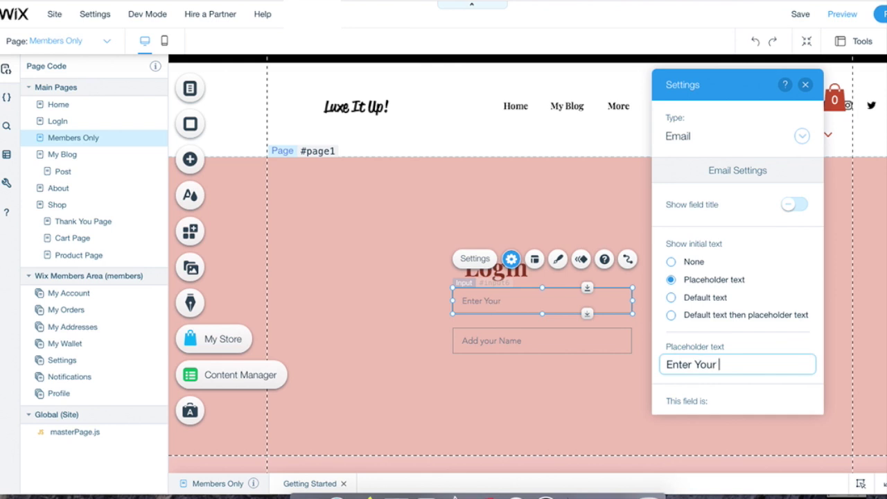
text(Email Address)
click(583, 346)
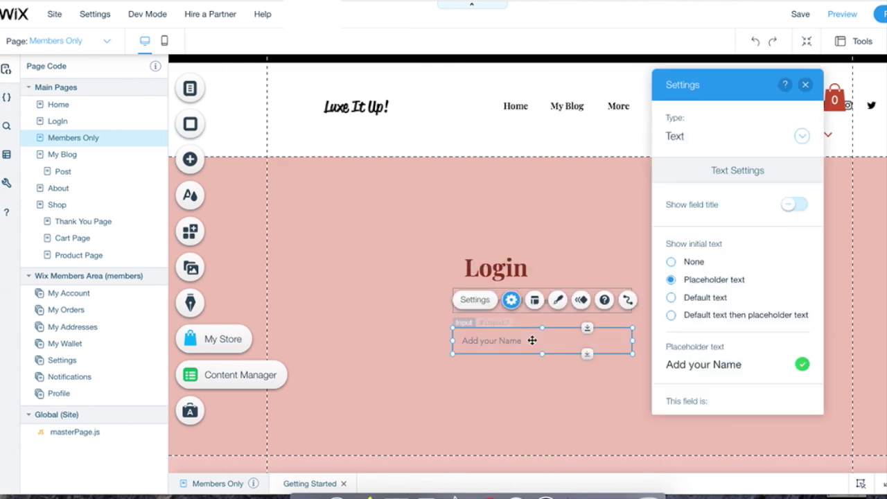
click(485, 301)
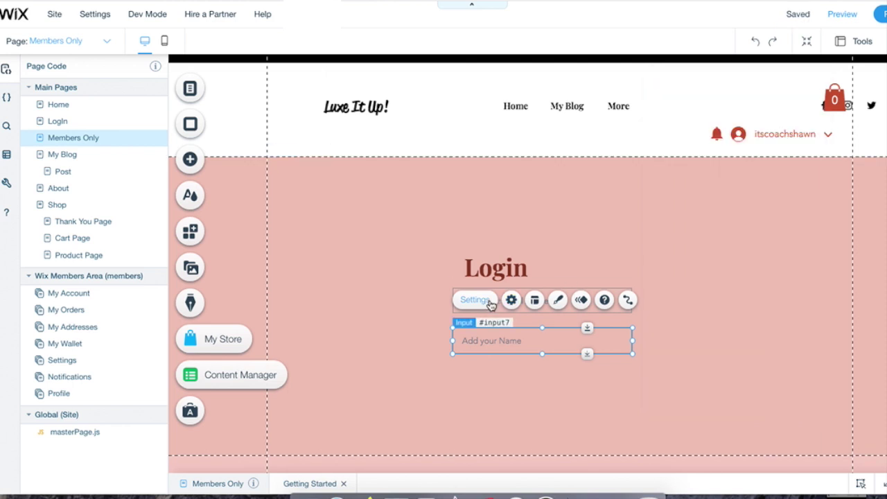
Step: Make the second field a Password field with placeholder 'Enter Your Password'
click(475, 300)
click(804, 138)
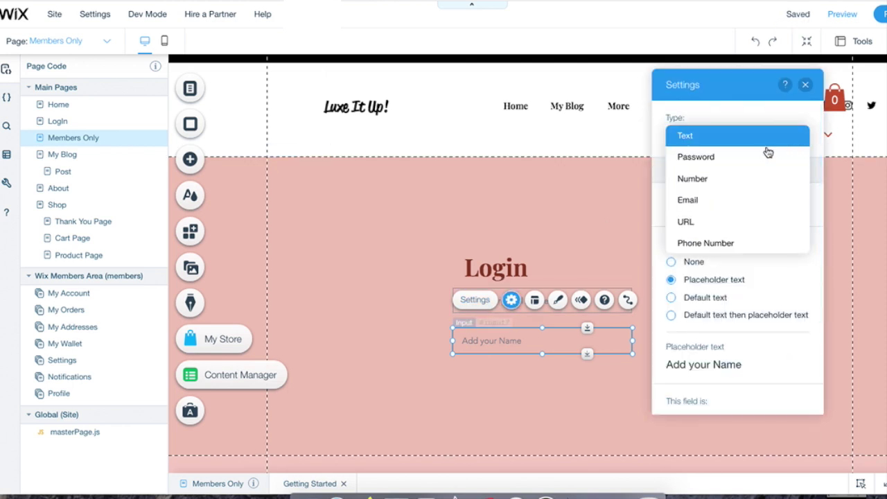
click(721, 160)
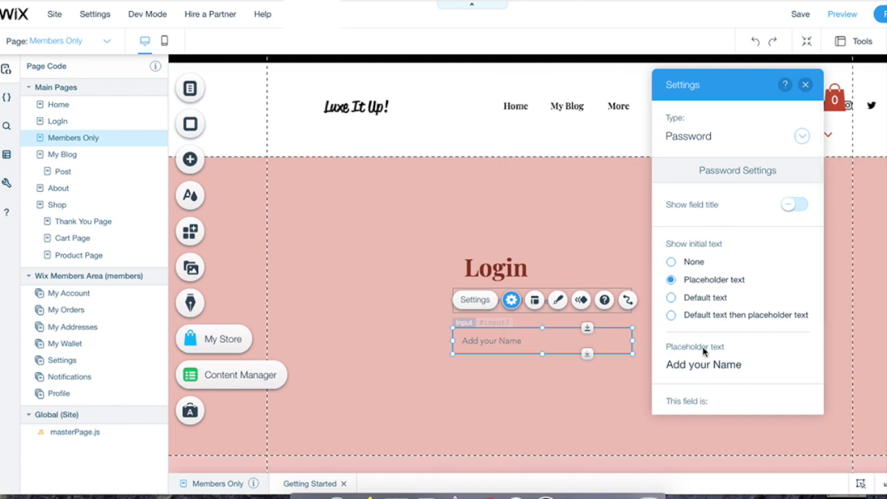
click(749, 365)
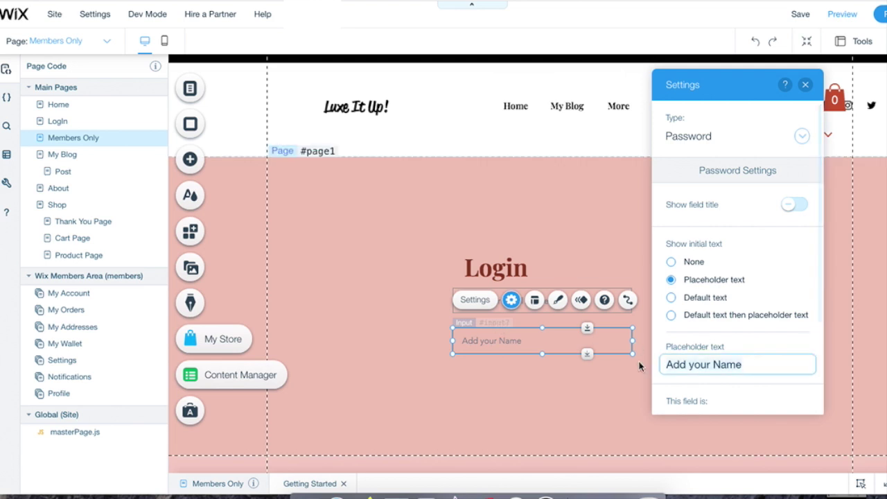
triple_click(753, 359)
text(Ent)
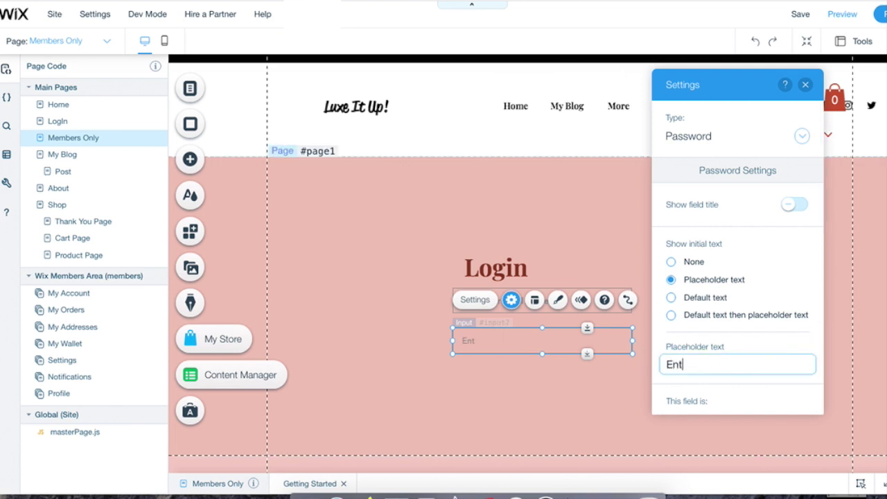
text(er Your Passwor)
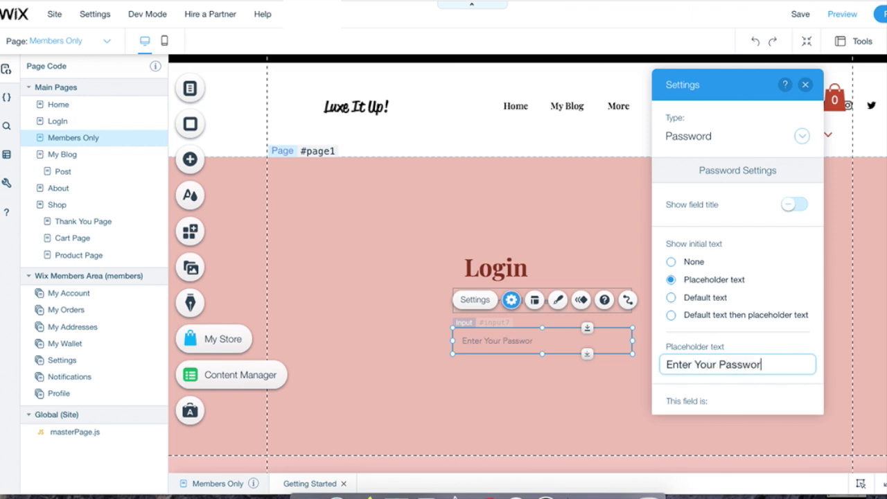
text(d)
drag(819, 298, 818, 357)
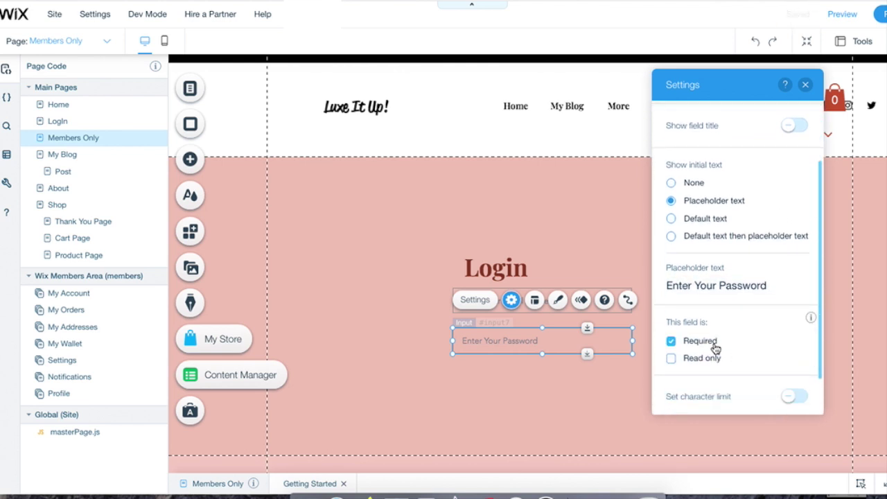
click(627, 308)
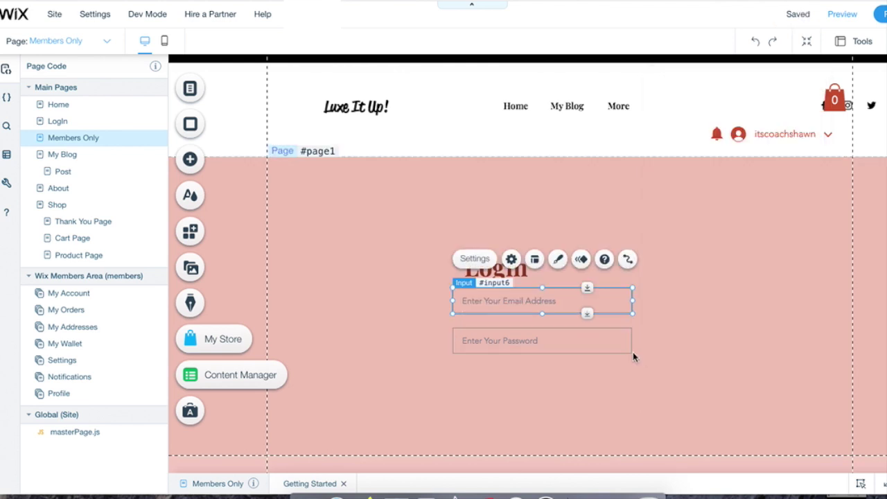
Step: Add a red themed button below the password field labelled 'Enter Here'
click(190, 165)
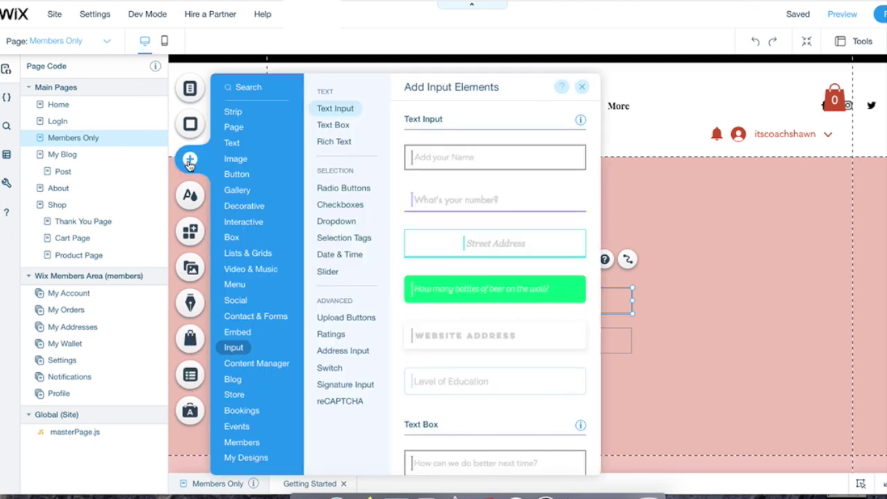
click(235, 160)
click(239, 175)
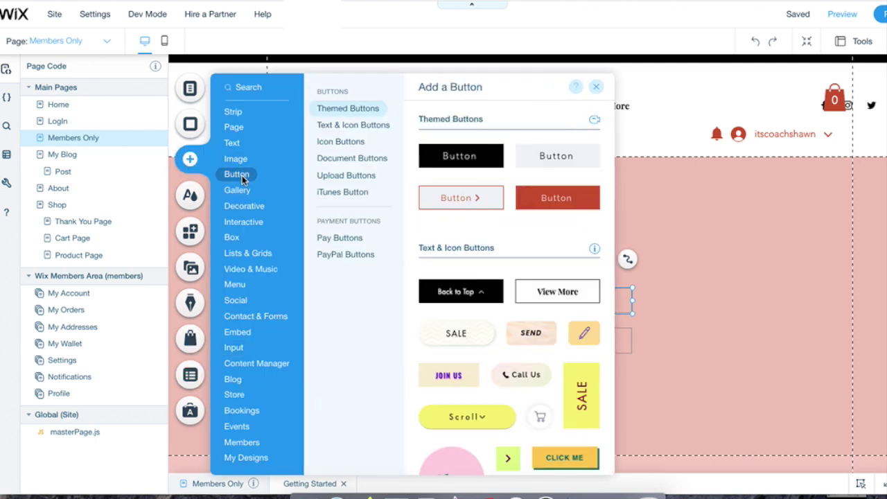
click(566, 201)
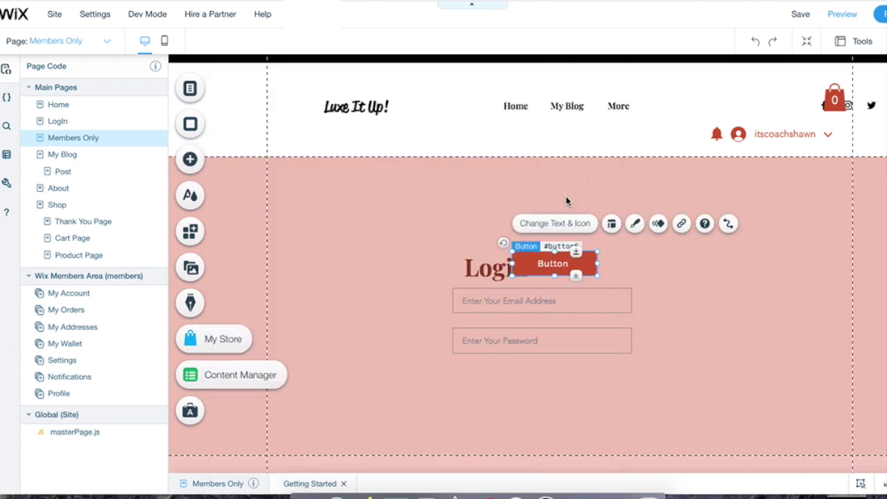
drag(560, 263, 542, 378)
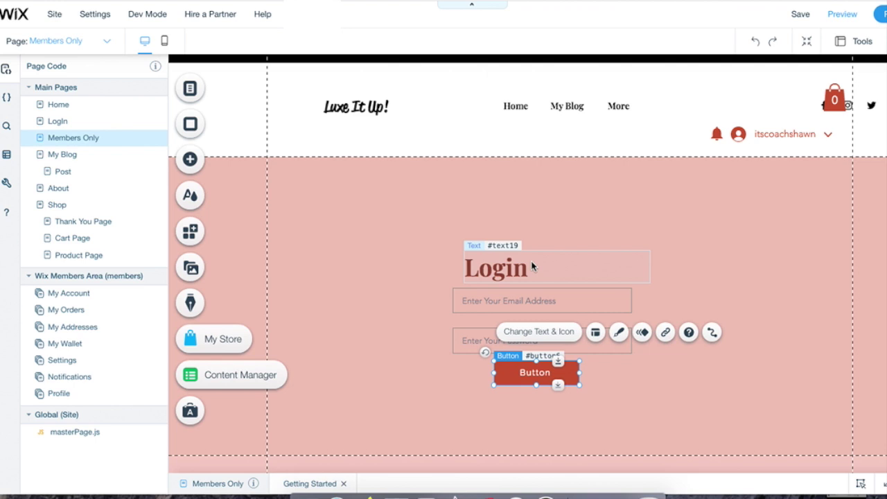
click(528, 335)
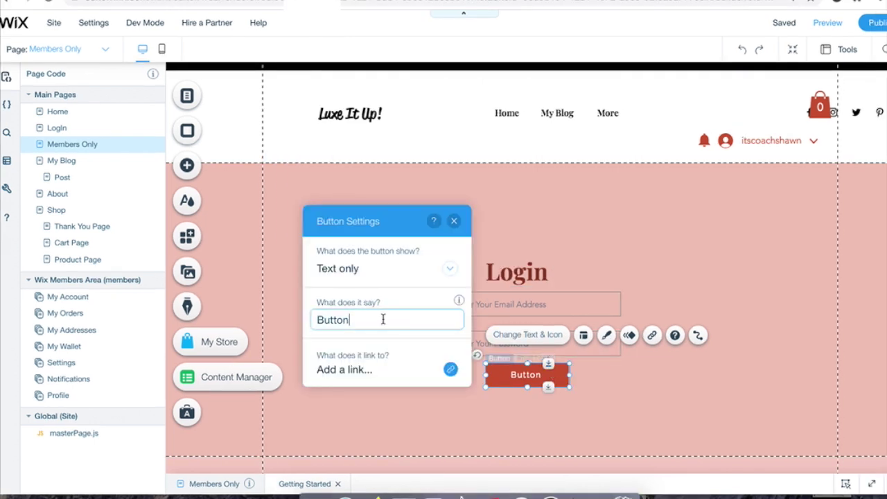
text(Enter Here)
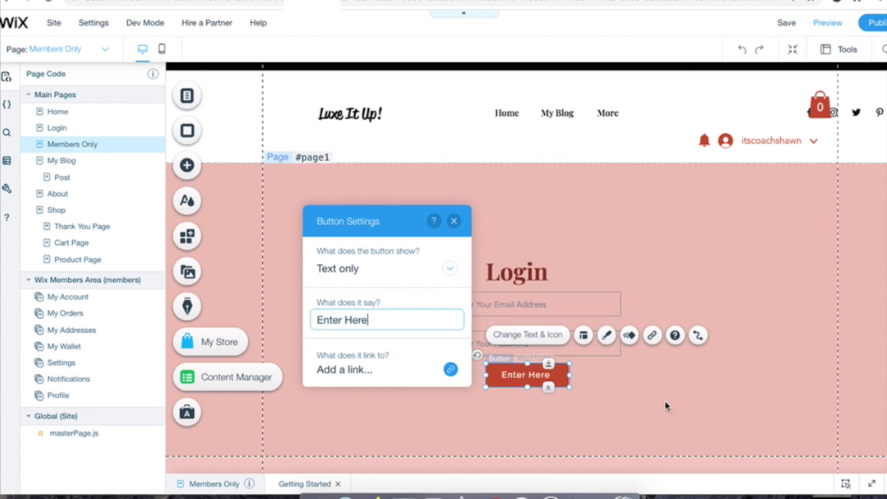
click(186, 96)
Step: Switch the Member Signup Form to Custom Form and add it to the site
click(192, 123)
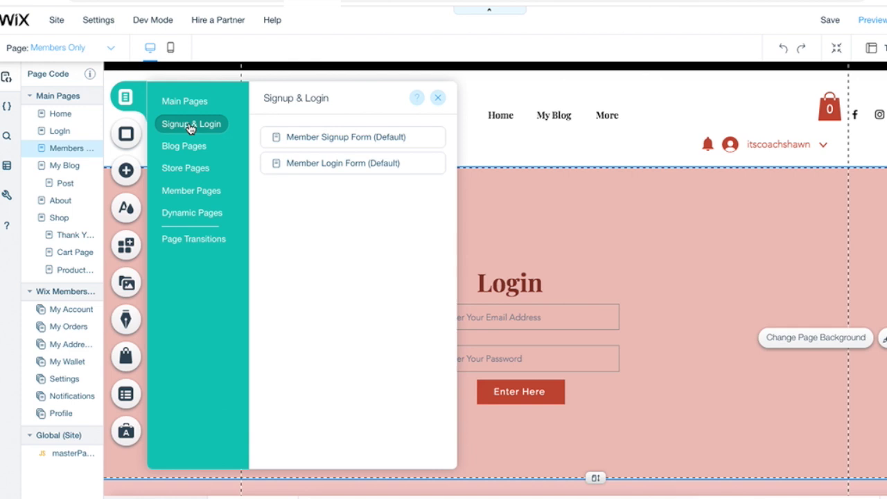
click(352, 139)
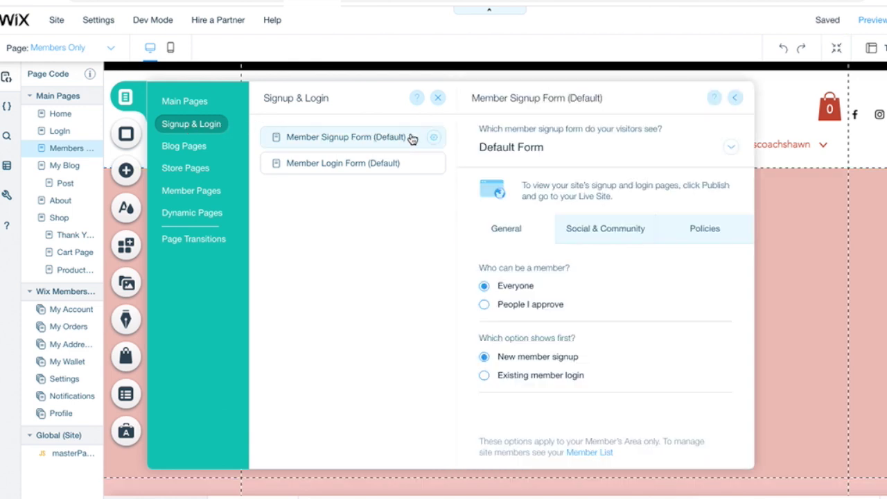
click(729, 150)
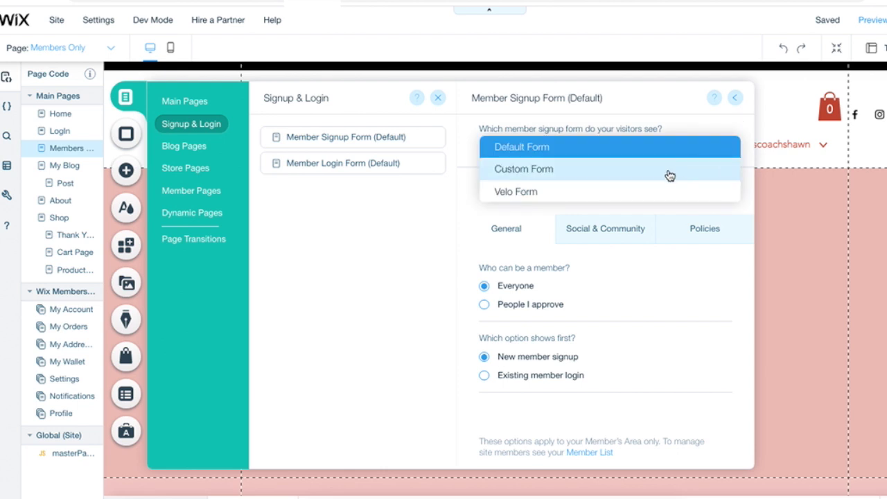
click(572, 178)
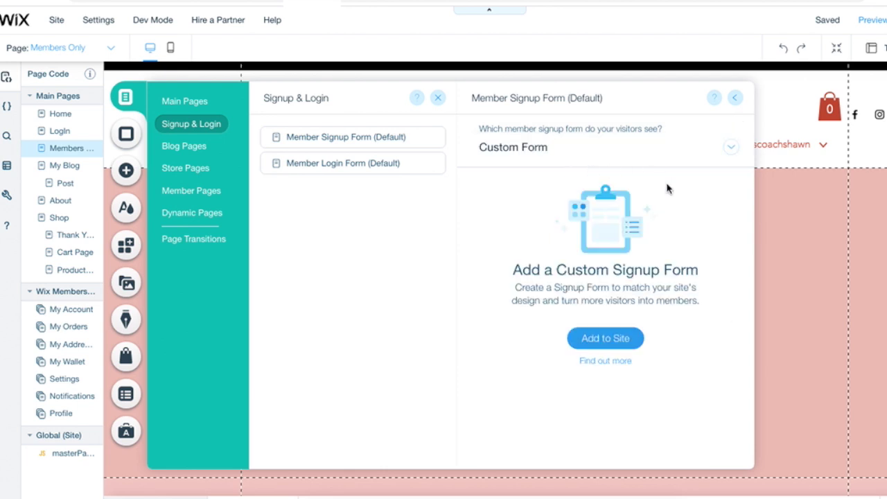
click(619, 338)
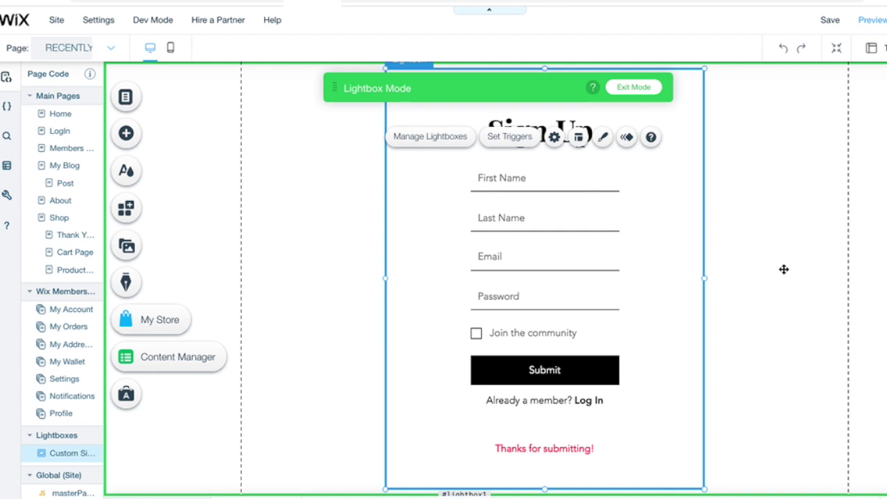
Step: Widen the Sign Up lightbox and apply a boxed Forms Design preset with pink-filled fields
drag(784, 268, 784, 269)
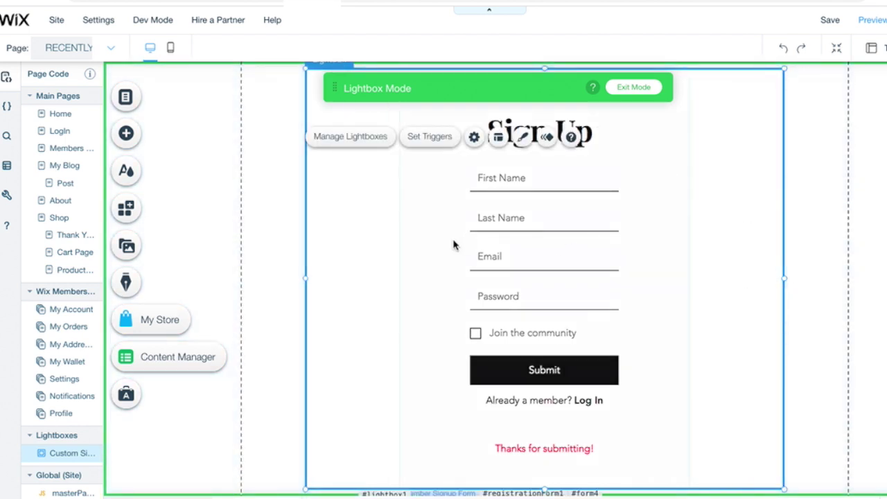
click(575, 371)
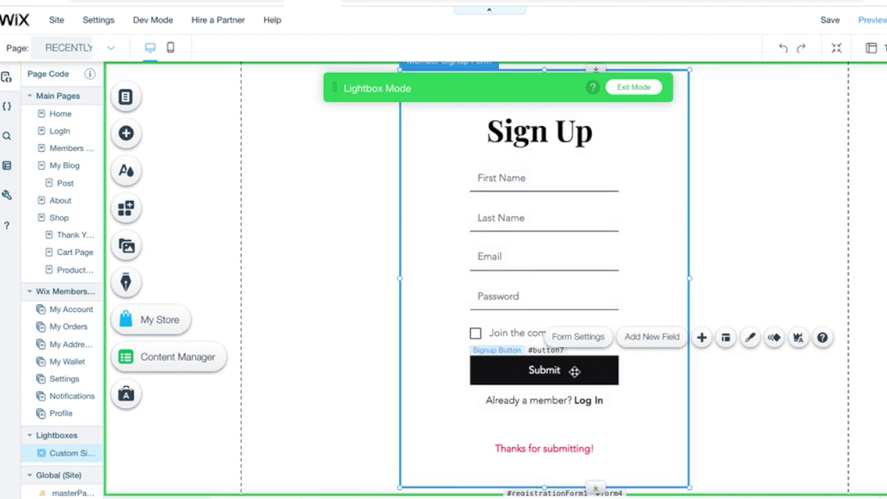
click(750, 337)
drag(880, 205, 880, 291)
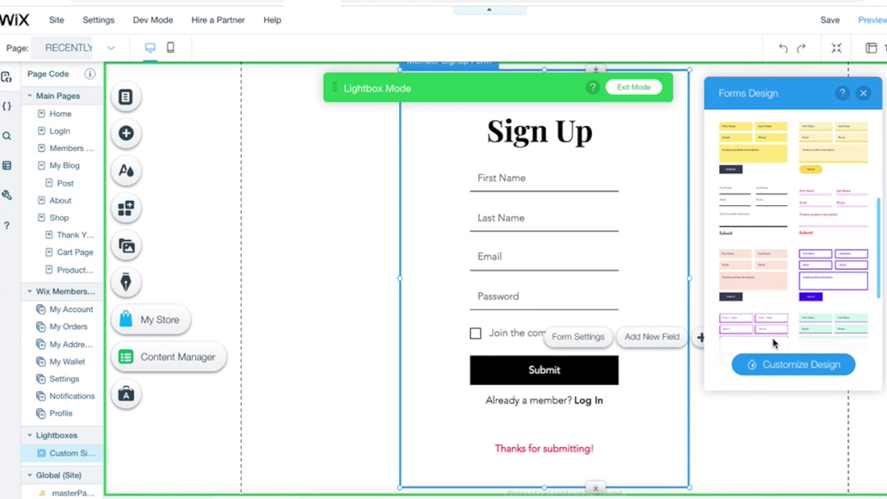
click(834, 360)
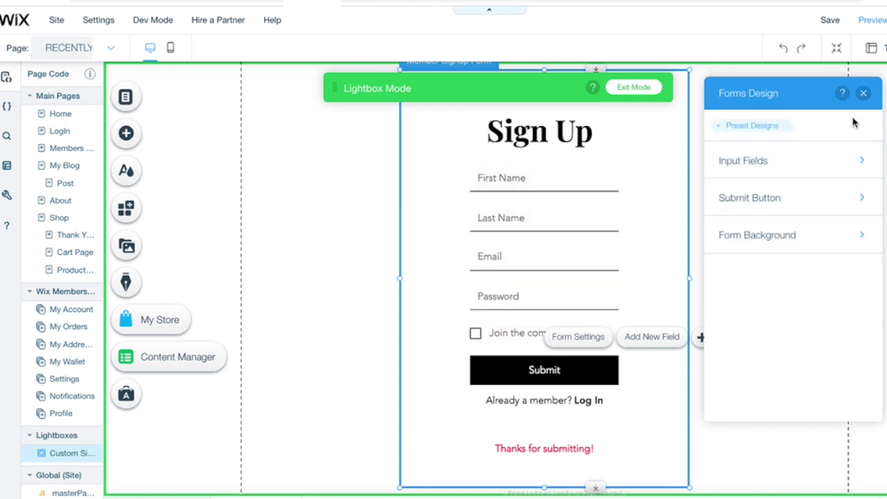
click(864, 93)
Step: Change the Sign Up title's text colour to red
click(605, 133)
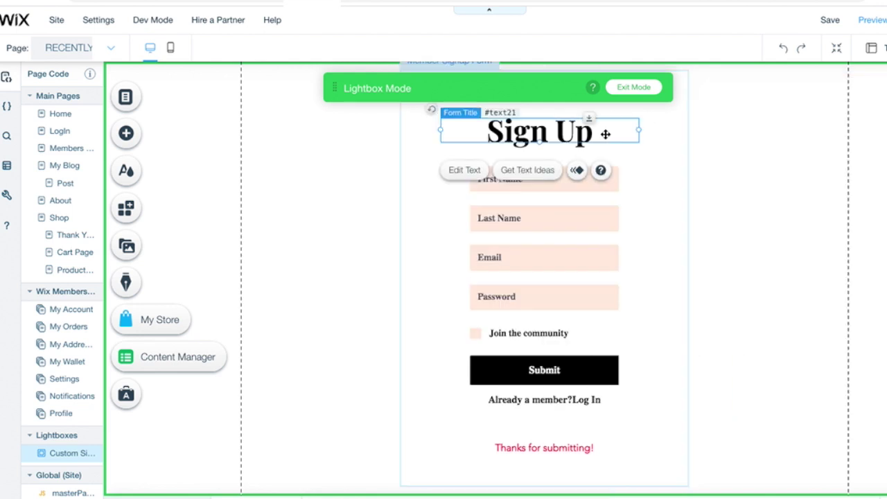
double_click(568, 134)
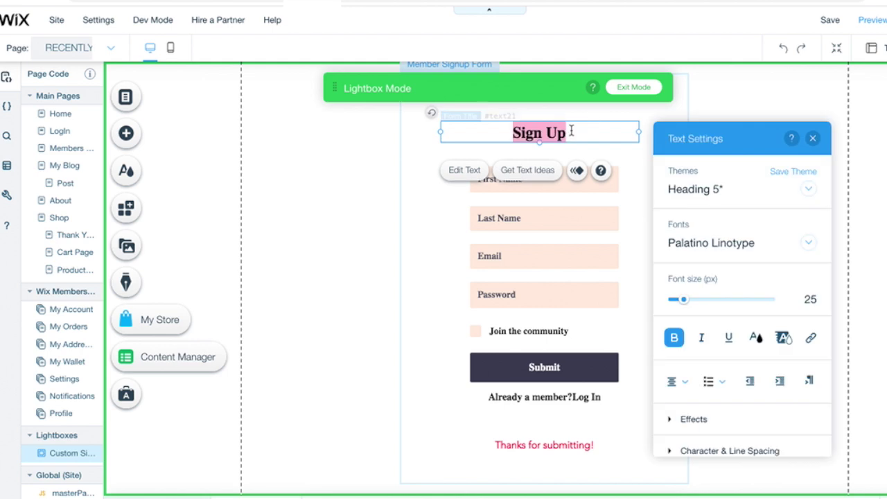
click(755, 337)
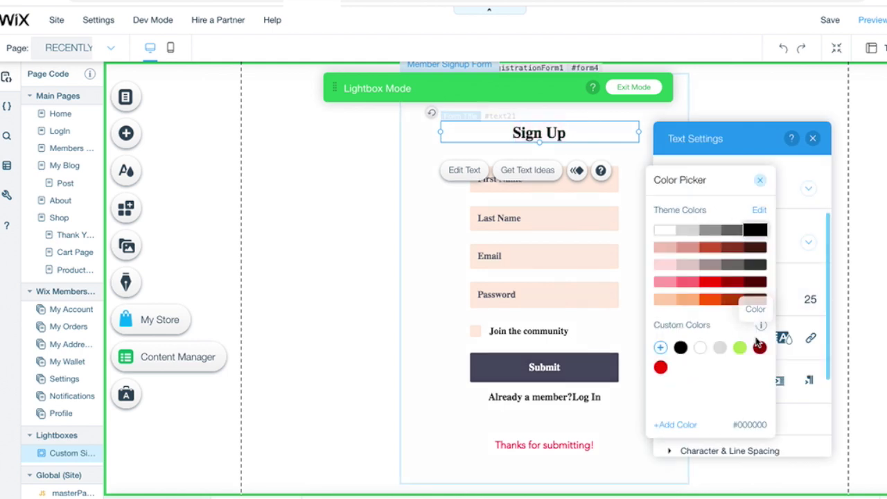
click(712, 248)
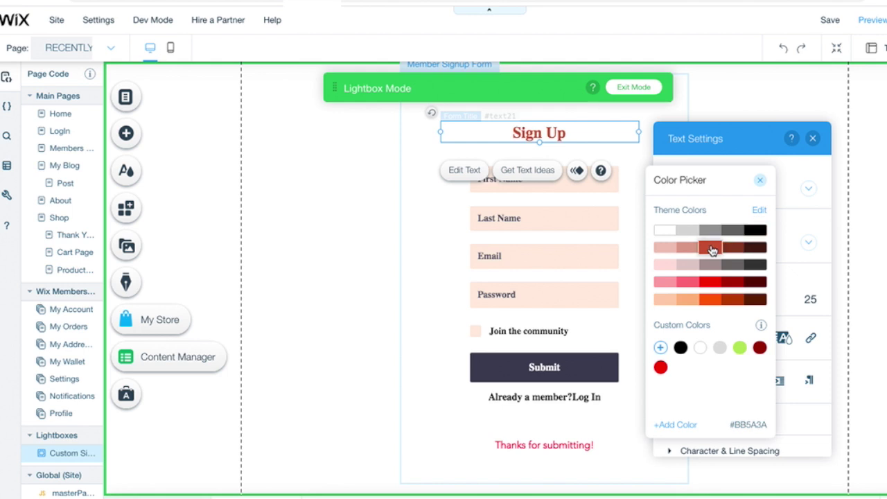
Step: Apply the red themed design to the Submit button and preview the form
click(547, 366)
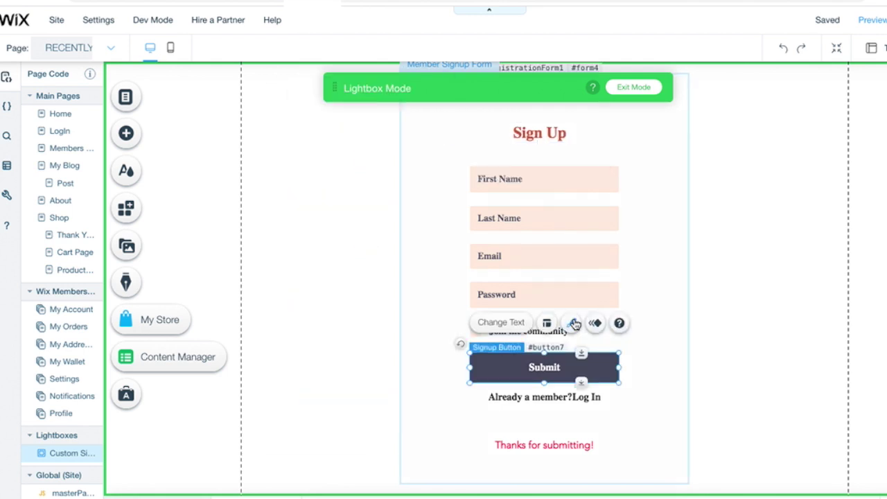
click(573, 323)
click(417, 265)
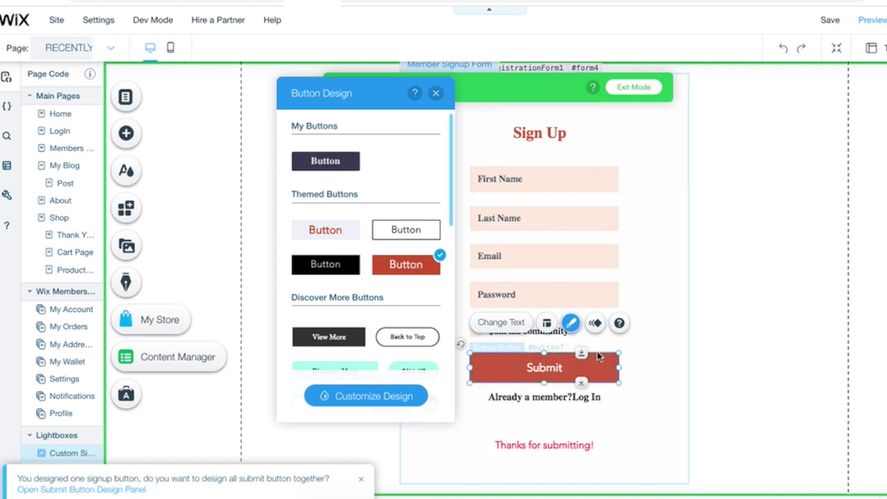
click(877, 21)
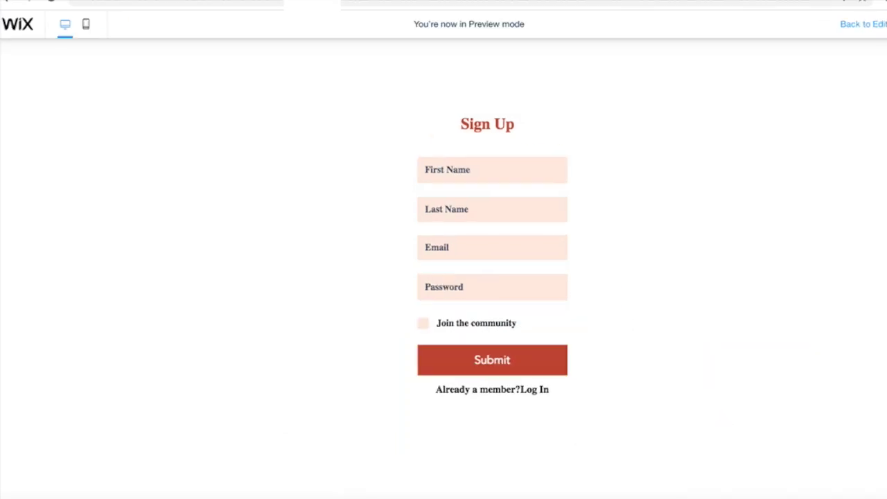
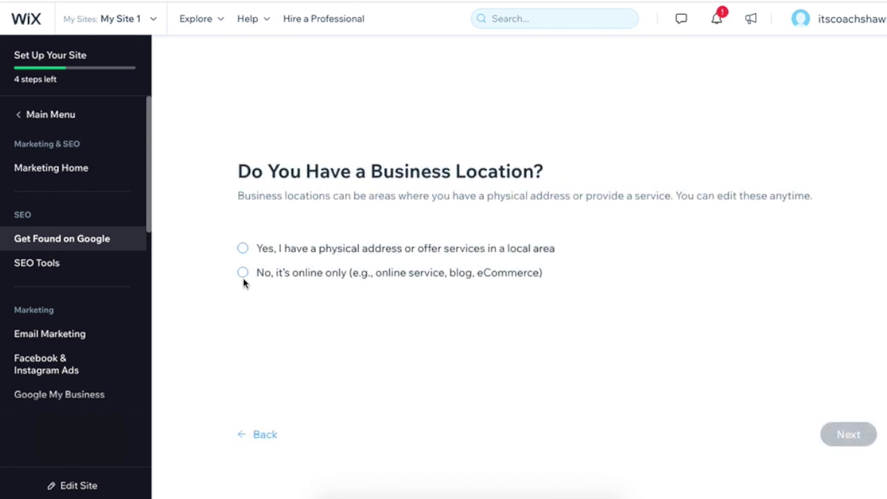
Step: Mark the business as online only and add keywords luxury, fashion and outfit inspiration
click(242, 272)
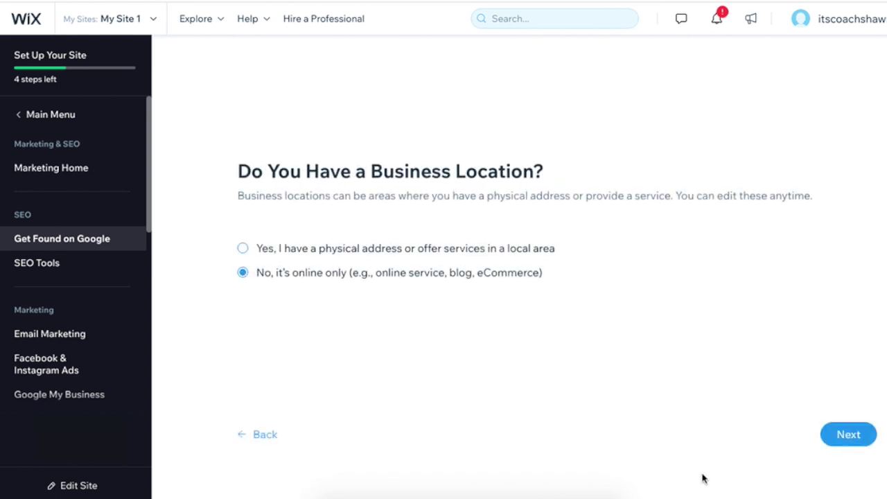
click(841, 434)
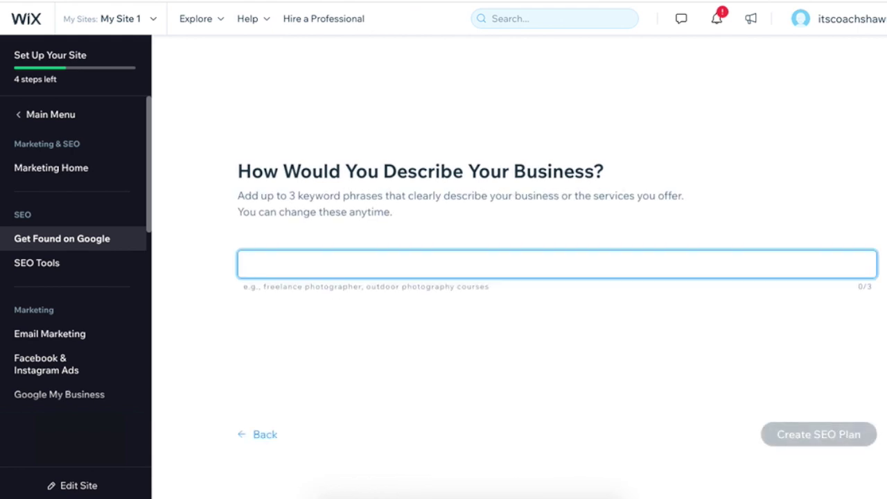
text(luxury)
key(Return)
text(fashion)
key(Return)
text(outfit)
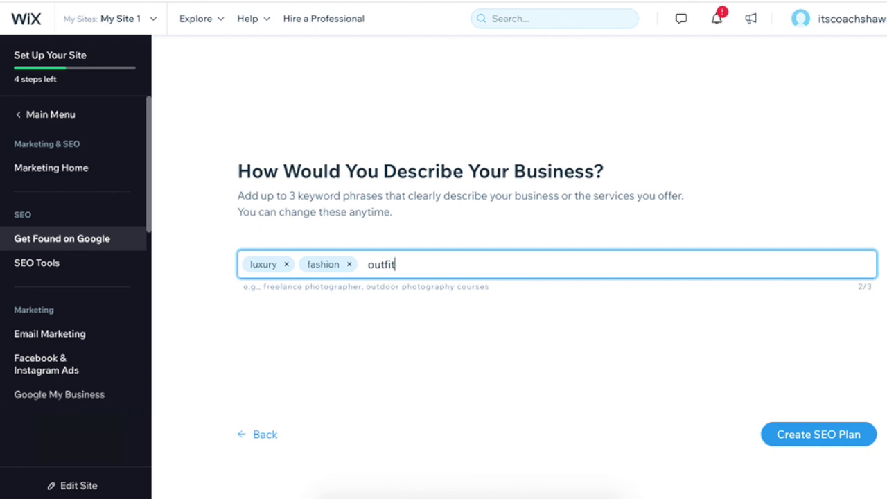
text( inspiration)
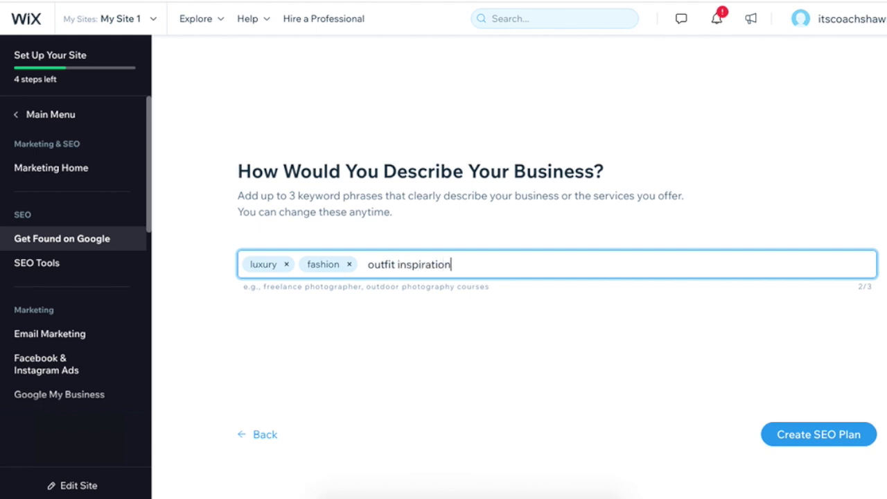
key(Return)
Step: Generate the SEO plan, review its tasks, and start the homepage-title task
click(808, 435)
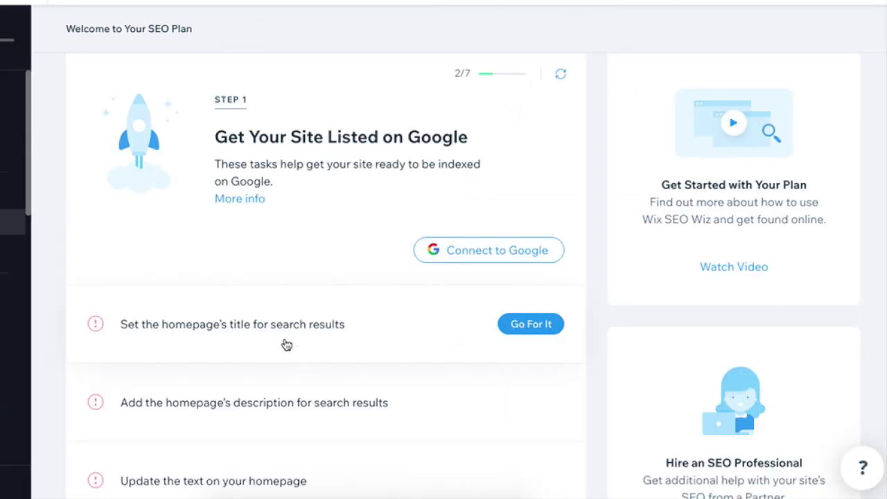
scroll(225, 320, down, 2)
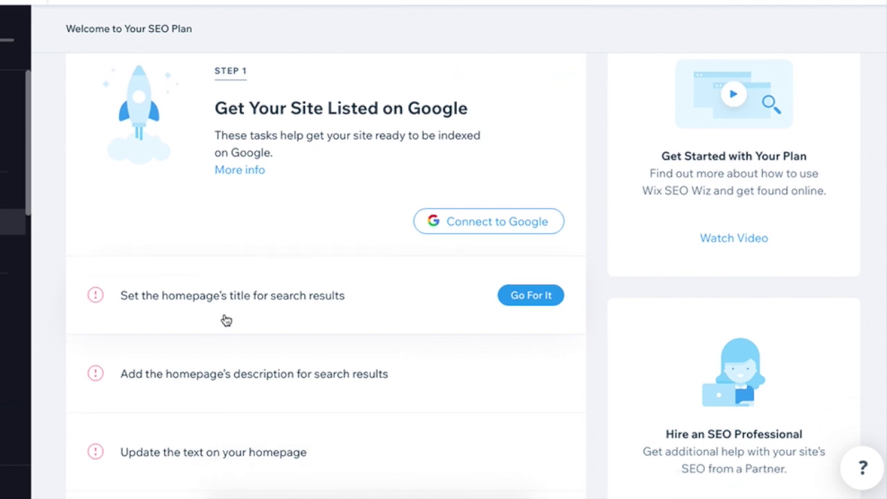
scroll(225, 320, down, 3)
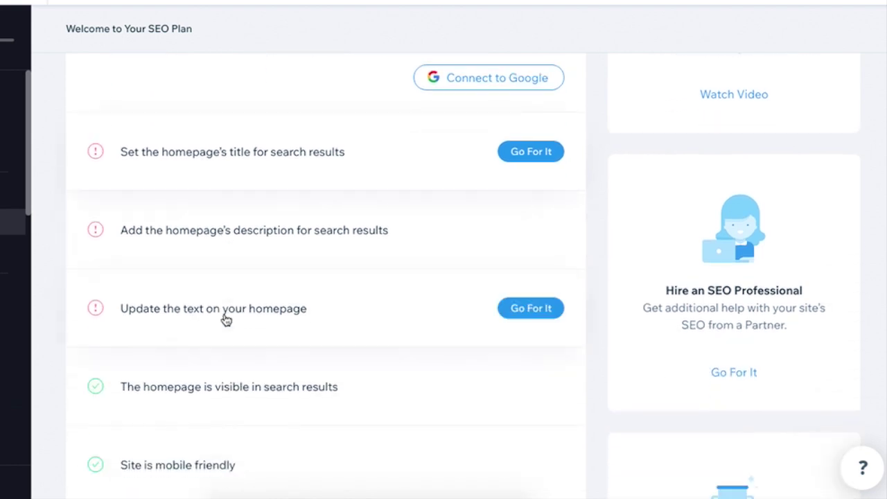
scroll(225, 320, down, 1)
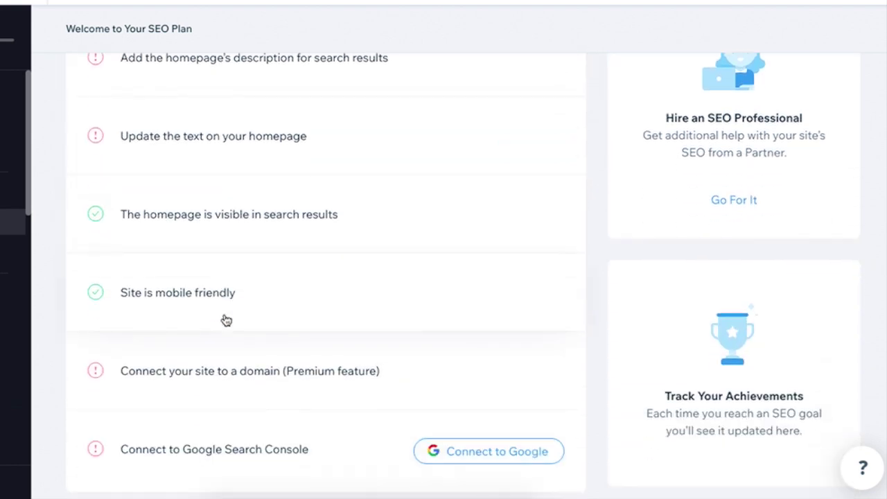
scroll(225, 320, up, 2)
scroll(225, 320, up, 3)
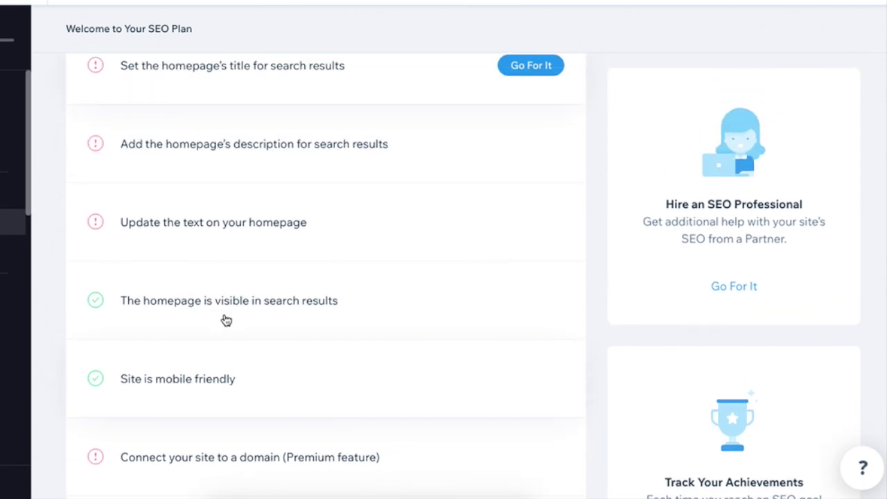
scroll(226, 319, up, 1)
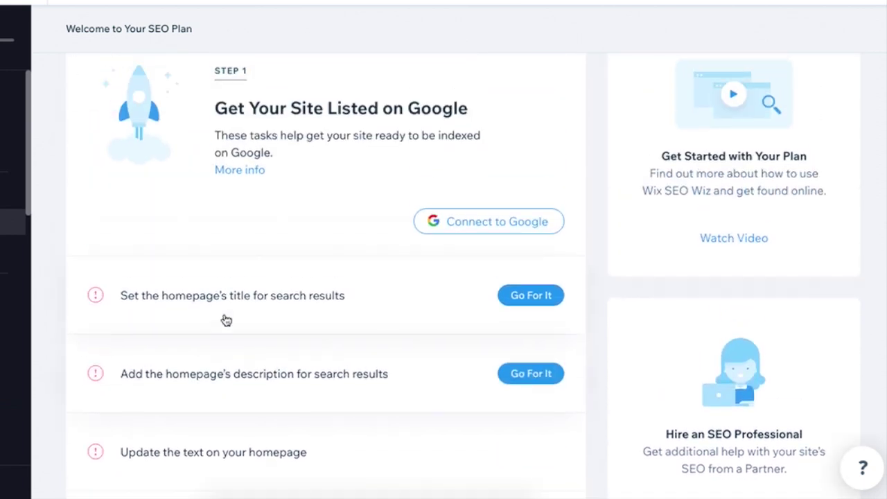
click(528, 297)
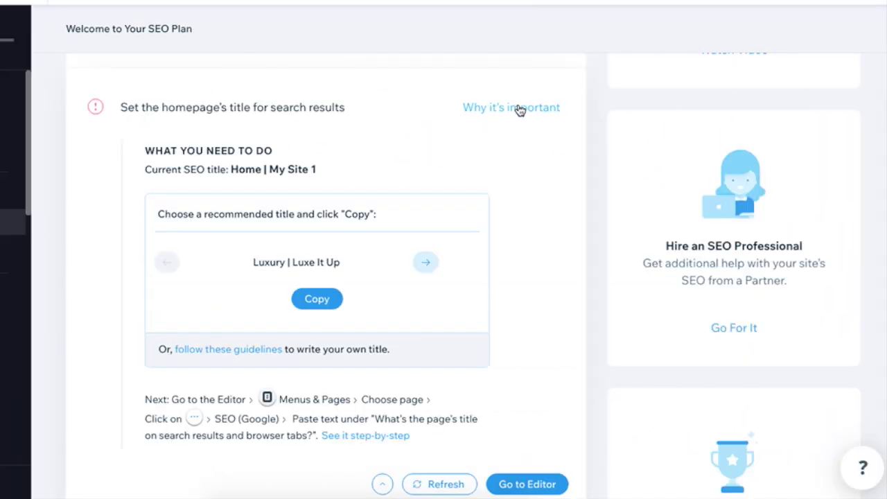
Step: Read why the homepage title matters, copy 'Luxury | Luxe It Up', and go to the editor
click(520, 111)
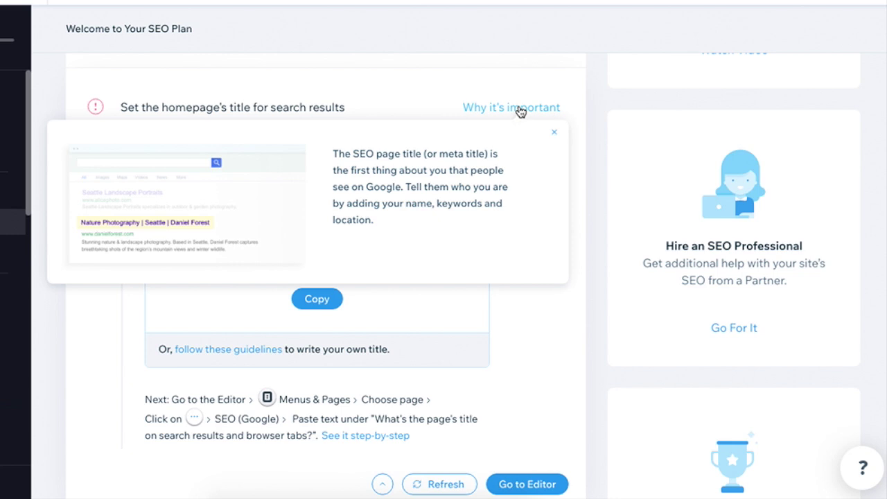
click(554, 133)
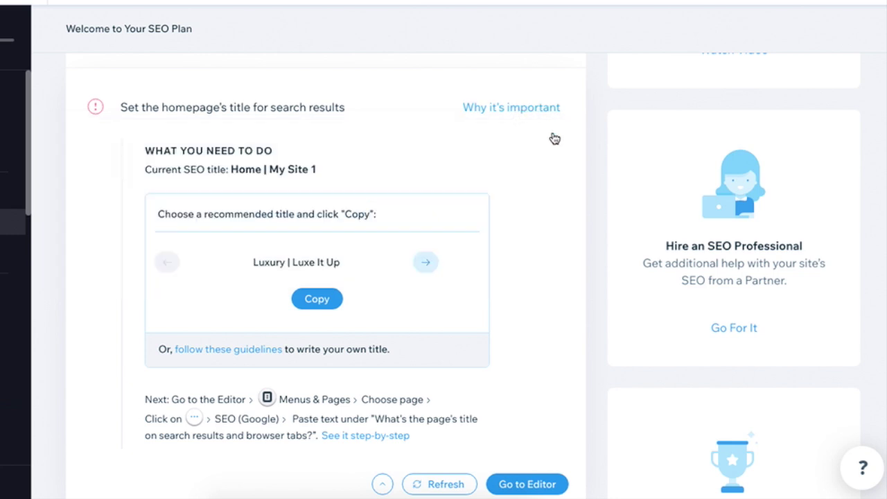
click(324, 299)
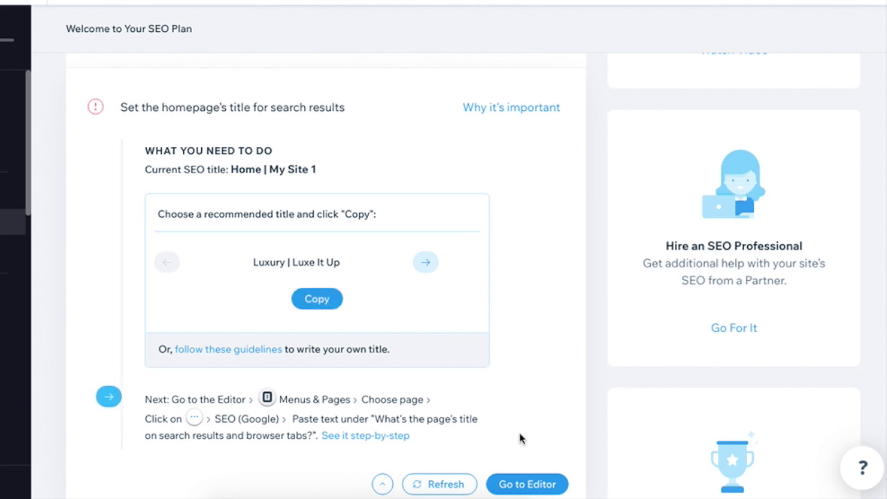
click(525, 484)
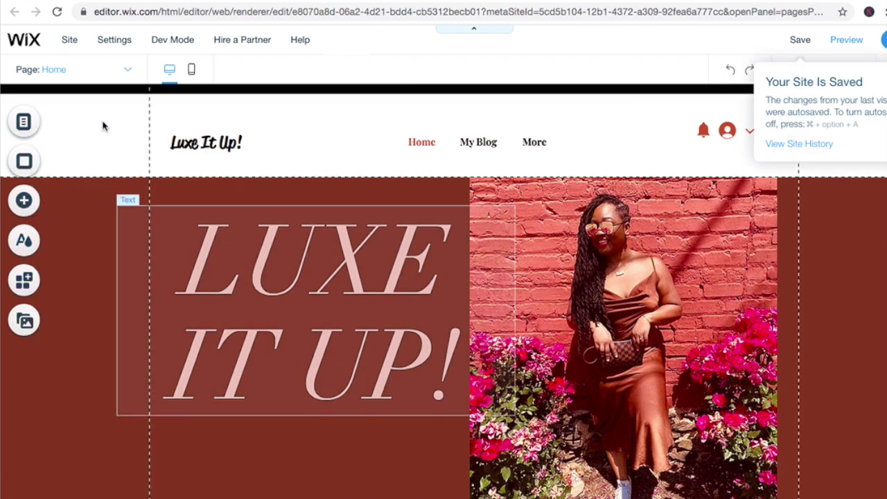
Step: Replace the Home page's SEO title 'Home | My Site 1' with 'Luxury | Luxe It Up' and save
click(103, 125)
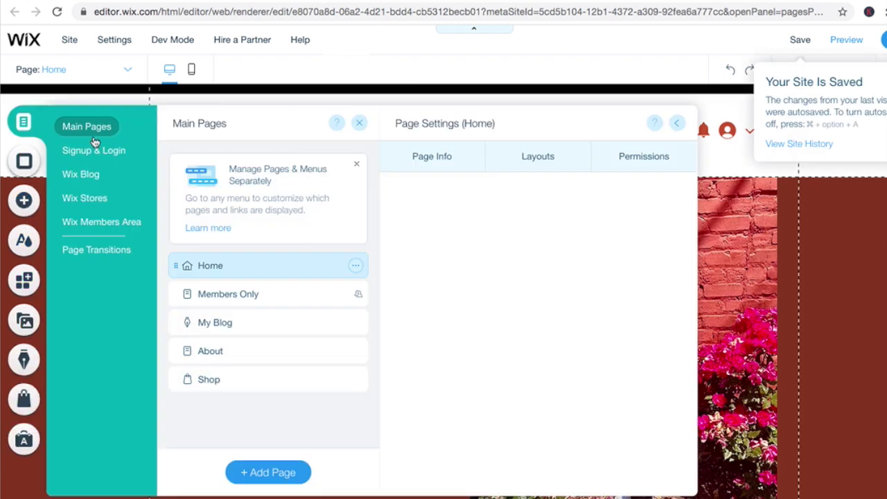
click(355, 267)
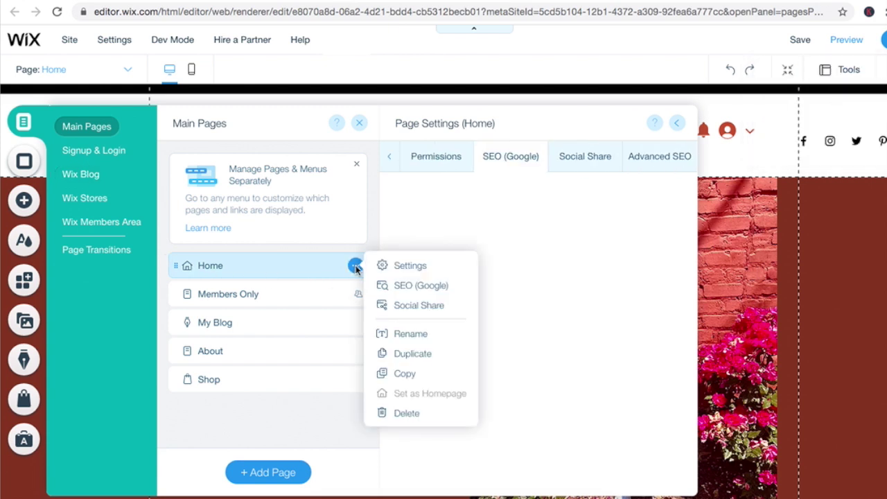
click(408, 285)
scroll(686, 294, down, 3)
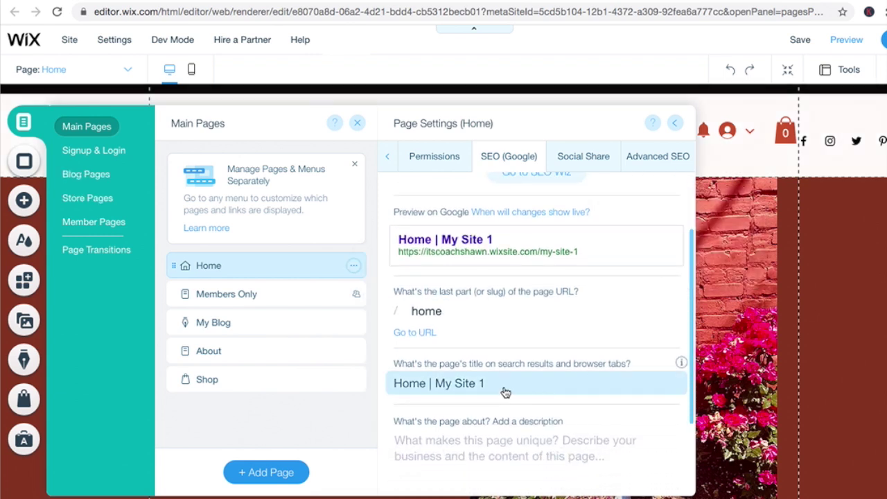
click(499, 384)
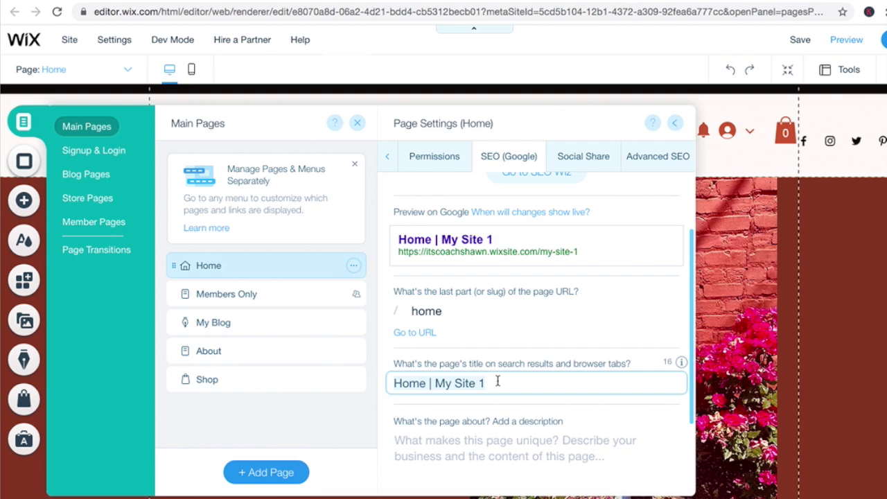
key(BackSpace)
right_click(434, 382)
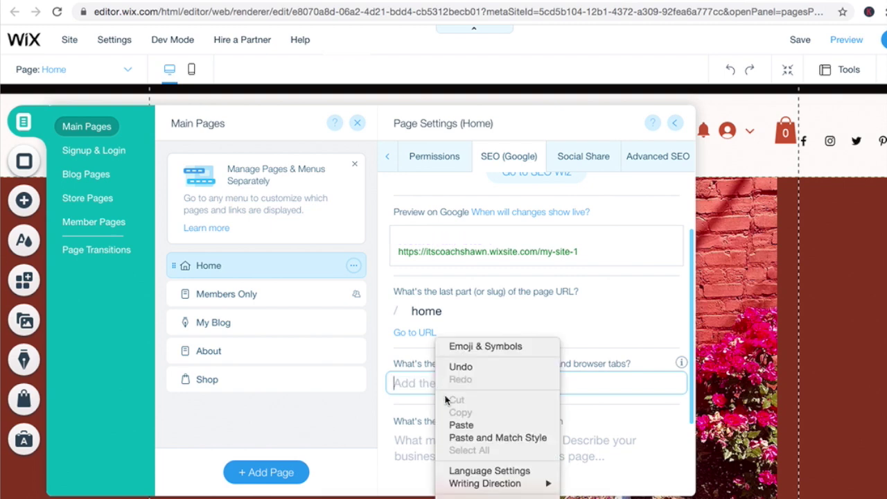
click(457, 424)
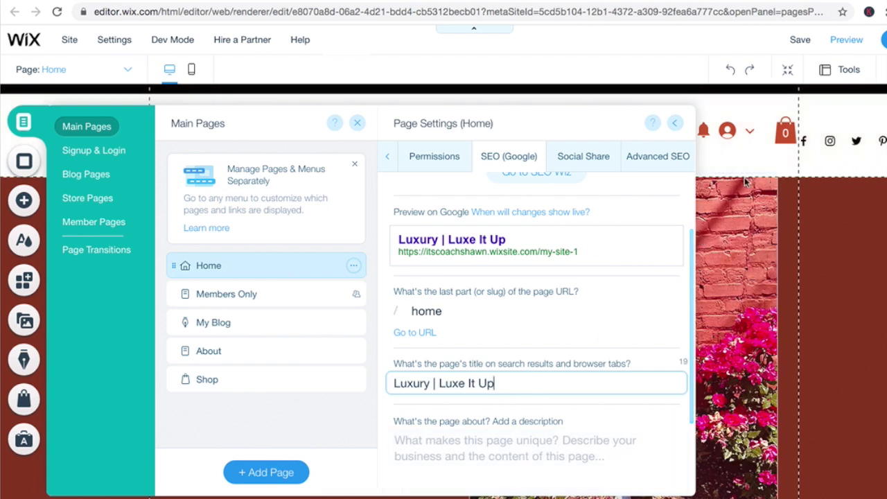
click(799, 40)
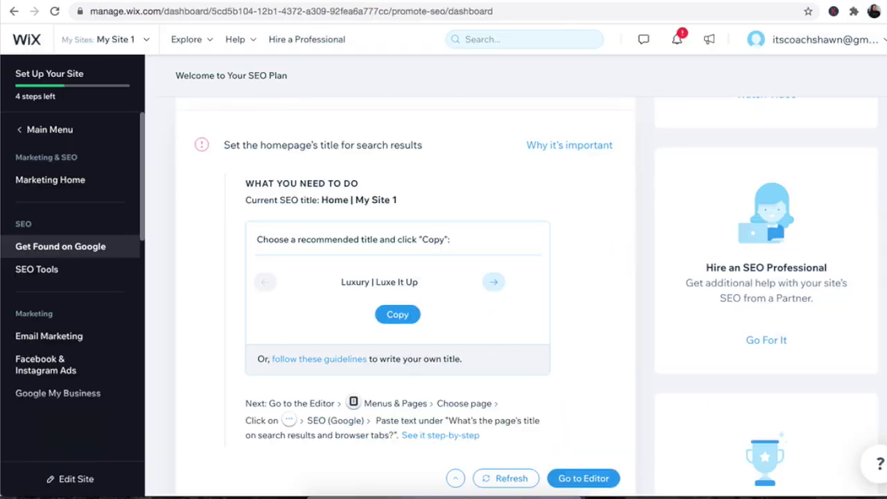
Step: Refresh the SEO plan progress, then open Blog > Categories and begin a new category
click(511, 479)
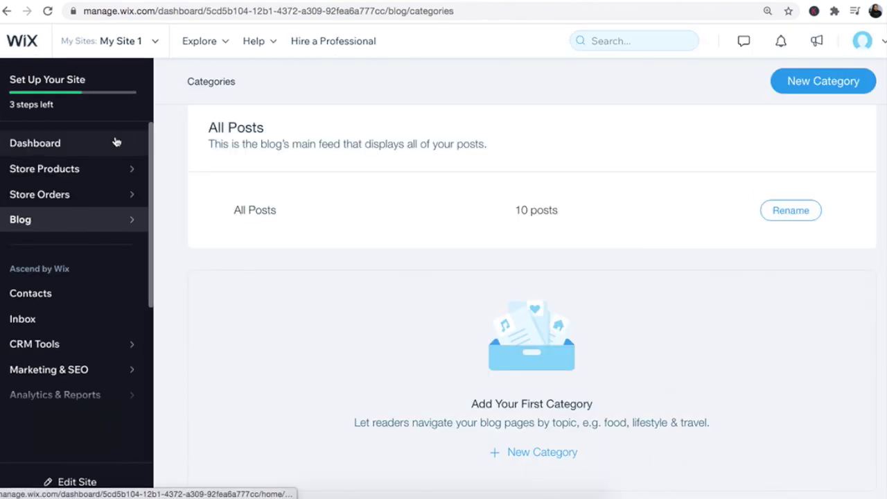
mouse_move(126, 173)
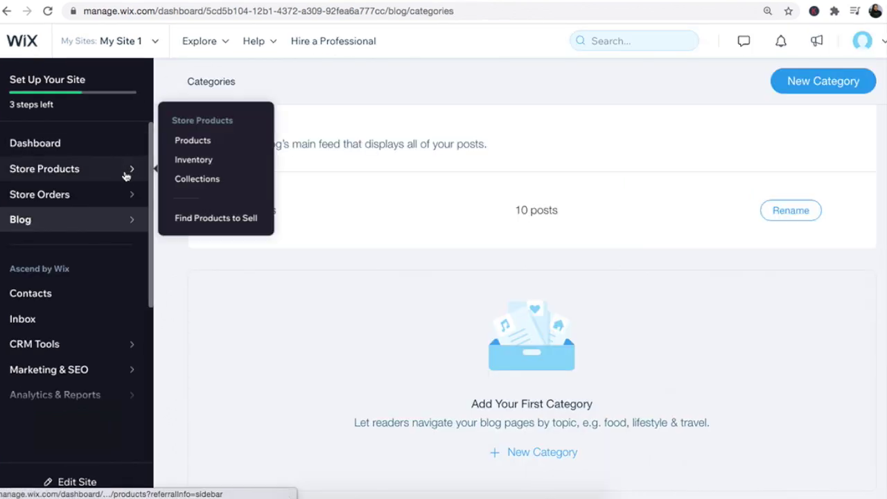
mouse_move(149, 234)
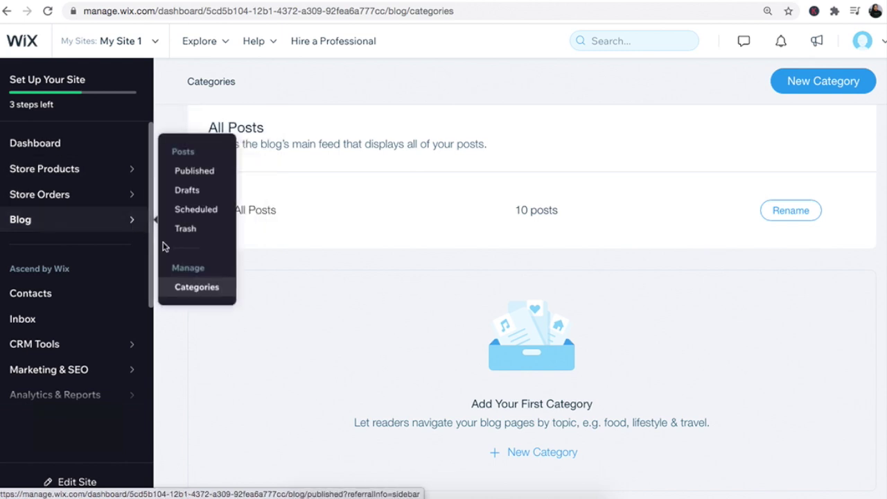
click(194, 290)
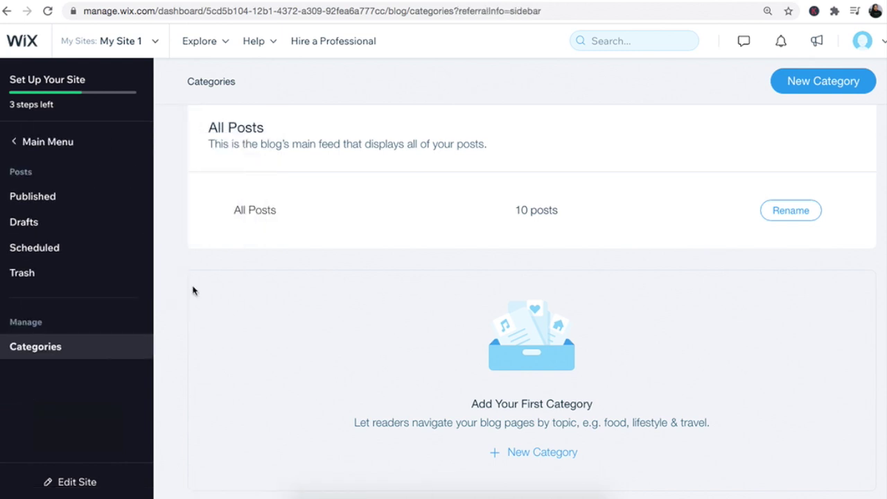
click(818, 81)
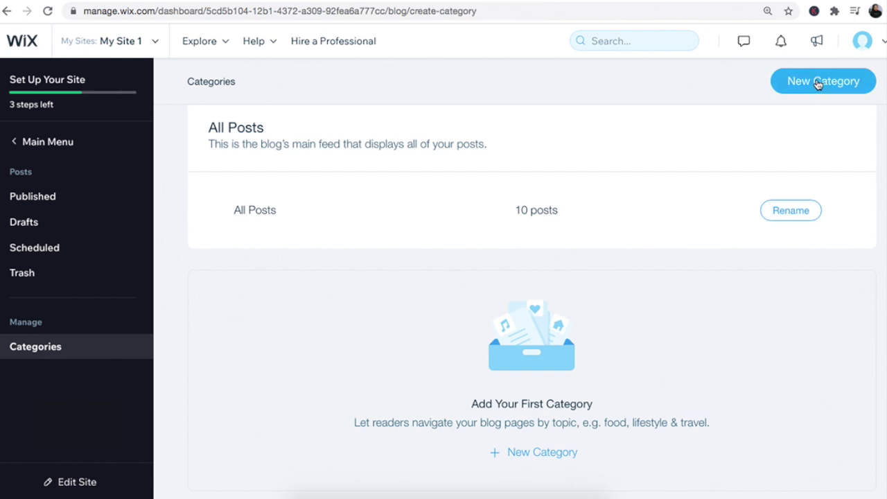
Step: Name the category FASHION, describe it 'This is where all of the style resides.', and pick an image
drag(347, 257, 199, 260)
text(FASHION)
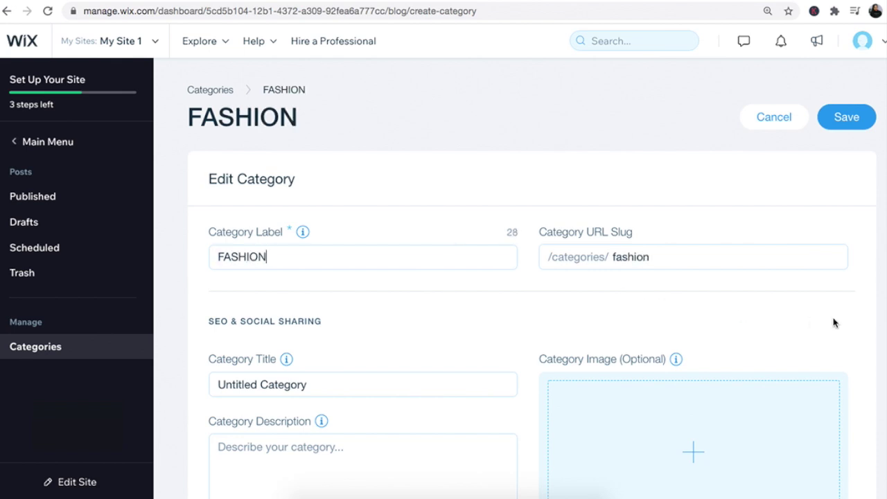
scroll(834, 323, down, 1)
click(416, 395)
text(This is where all of the style resides.)
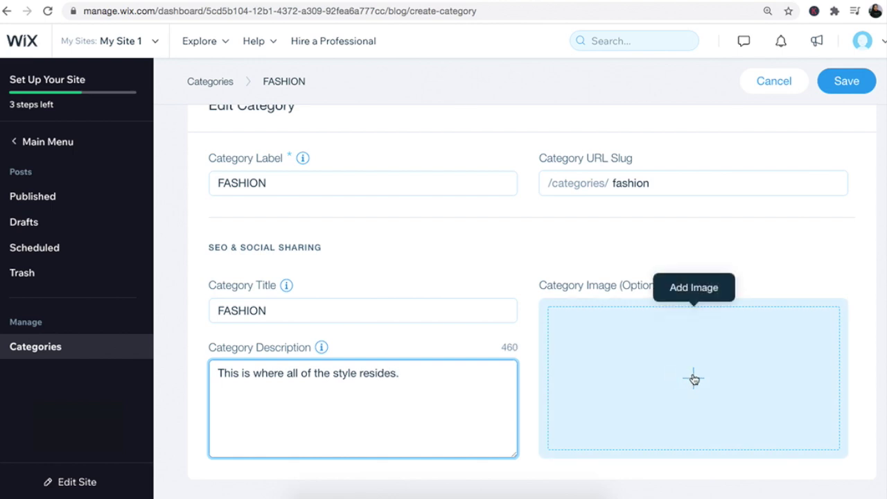
click(693, 379)
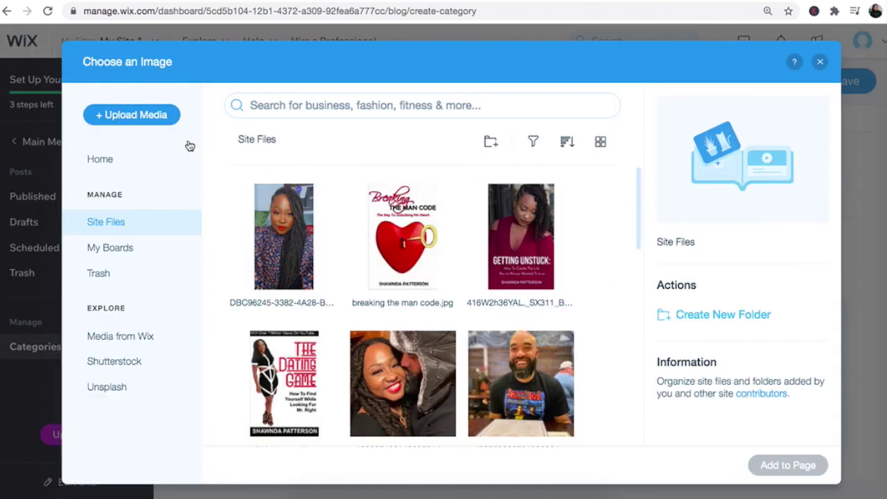
Step: Upload the photo IMG_8669.jpg from the computer to the media library
click(145, 118)
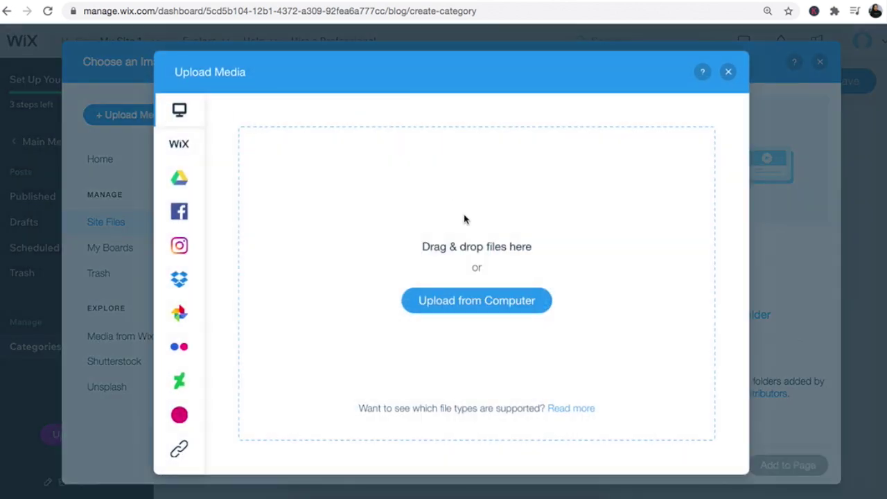
click(467, 316)
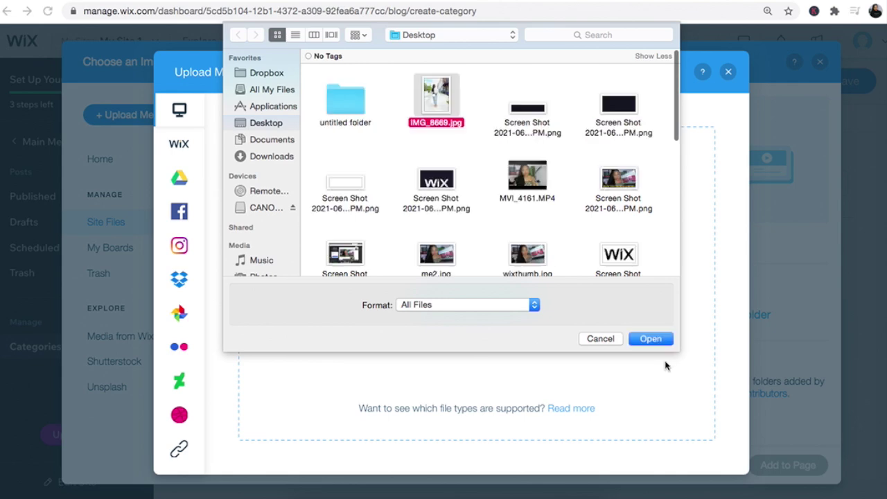
click(655, 339)
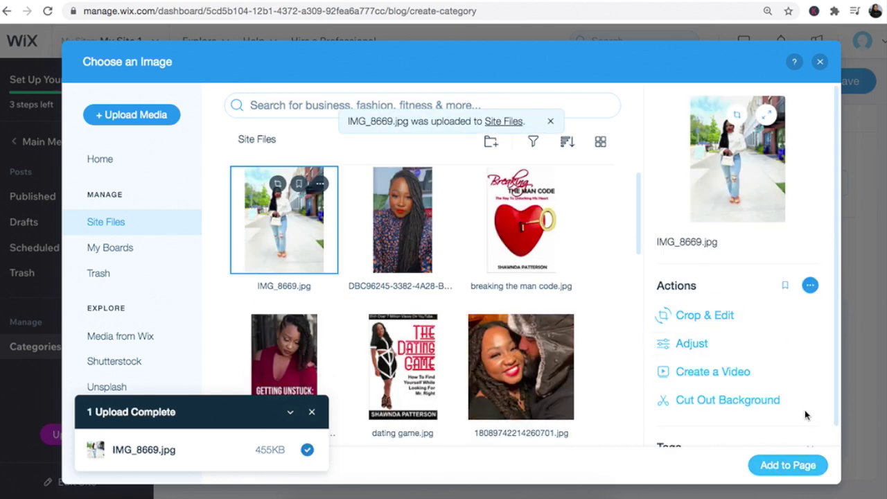
scroll(835, 415, down, 2)
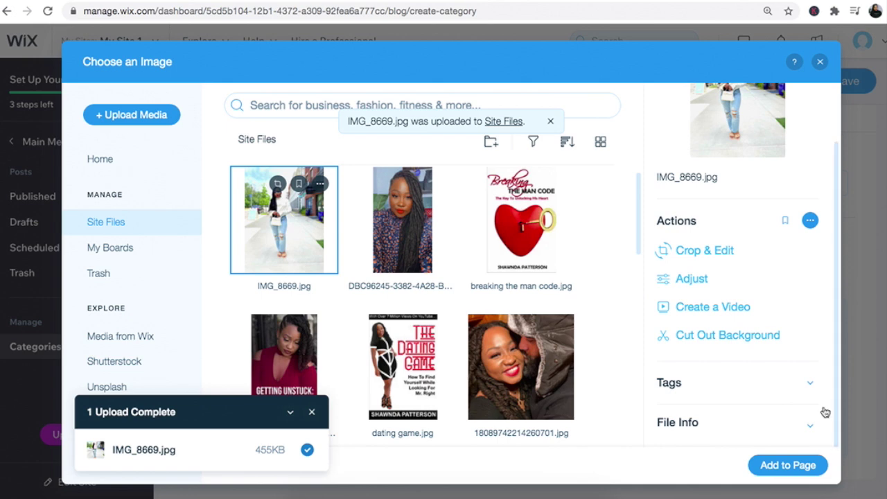
Step: Tag the photo 'mom jeans' and 'silk top' and set it as the FASHION category image
click(810, 383)
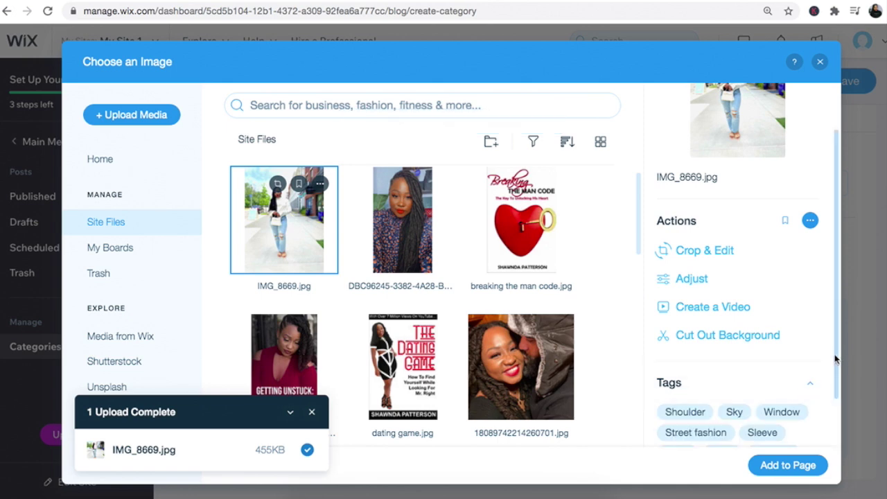
scroll(818, 381, down, 3)
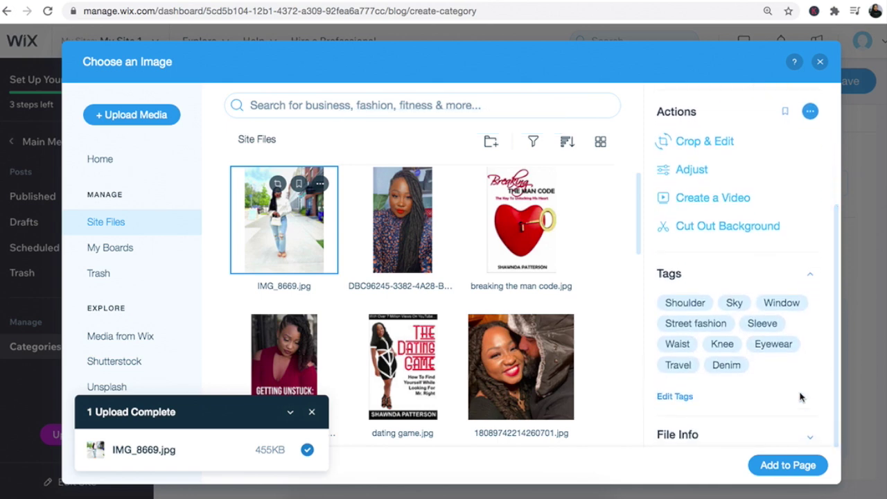
click(803, 358)
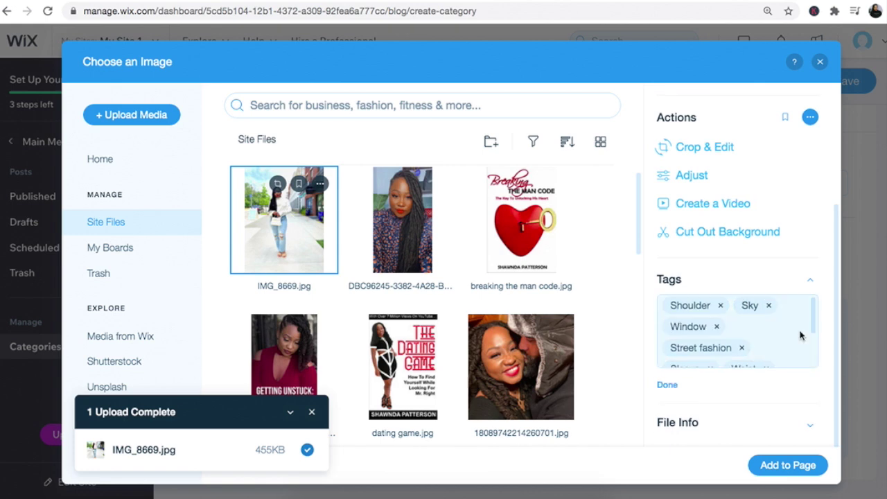
text(mom jeans)
key(Return)
text(silk top)
key(Return)
click(667, 385)
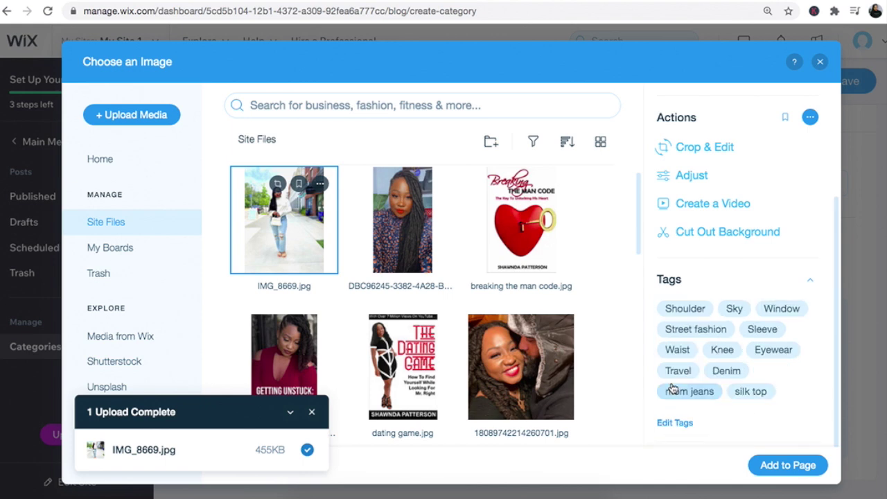
click(789, 465)
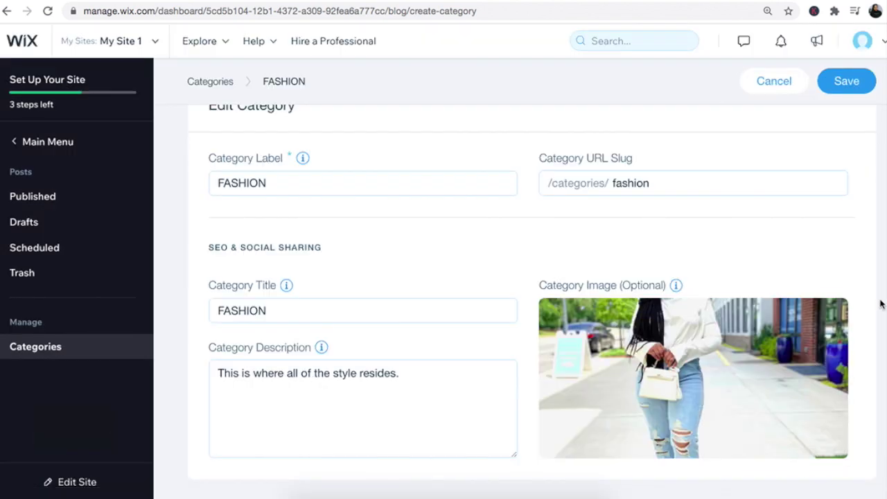
scroll(884, 308, down, 1)
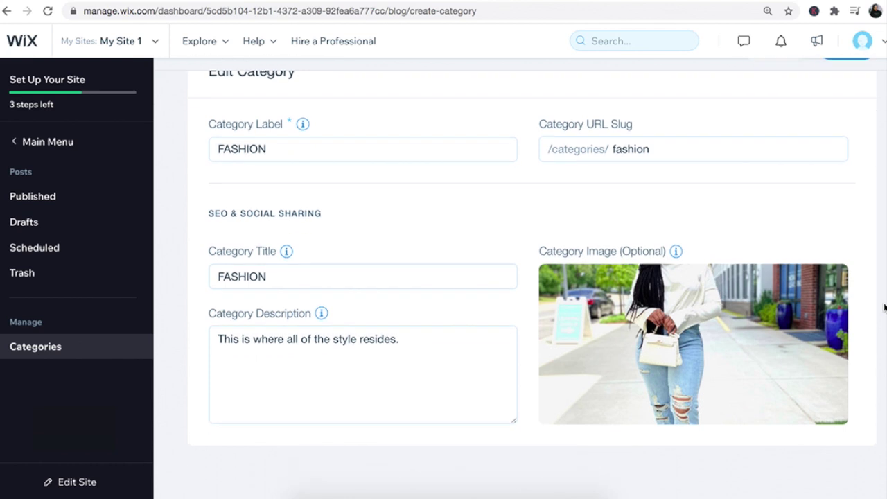
scroll(885, 308, up, 3)
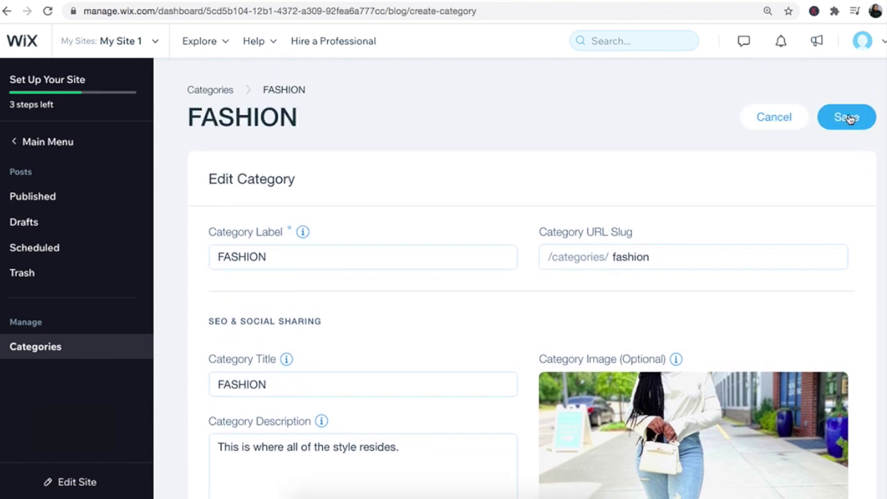
Step: Save FASHION, then create and save the categories LIFESTYLE and TRAVEL
click(847, 118)
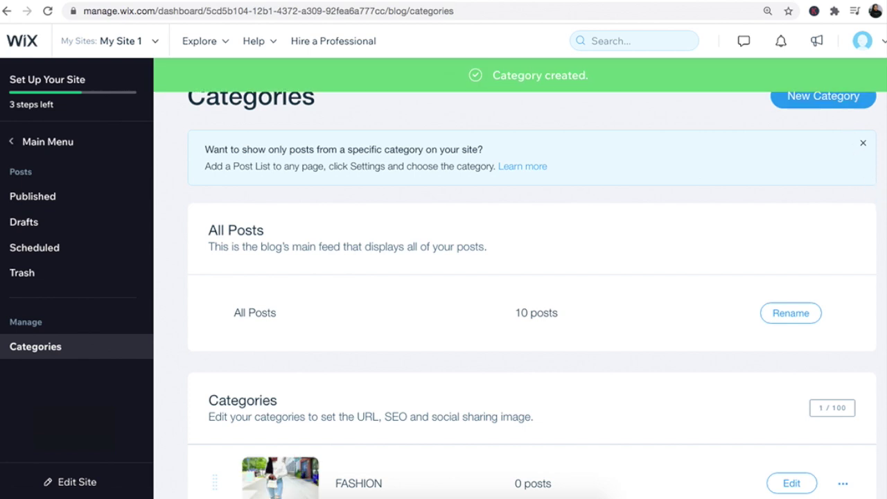
click(823, 97)
text(LIFESTYLE)
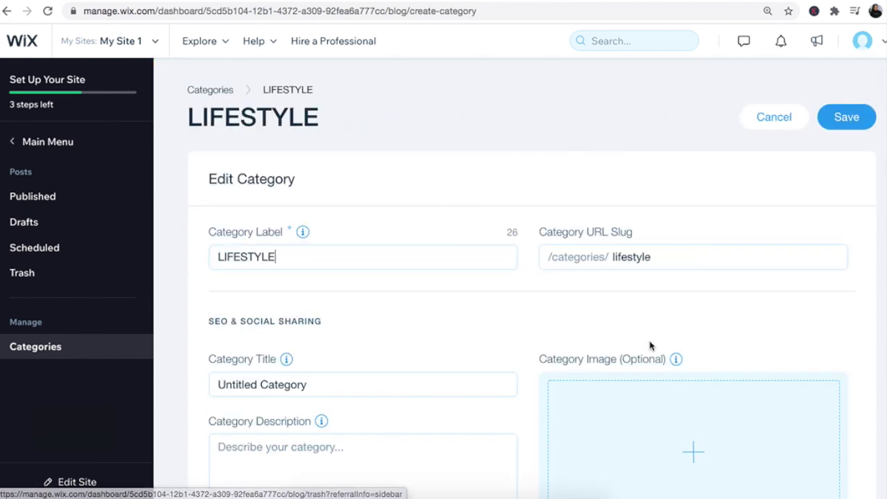
click(847, 117)
click(823, 96)
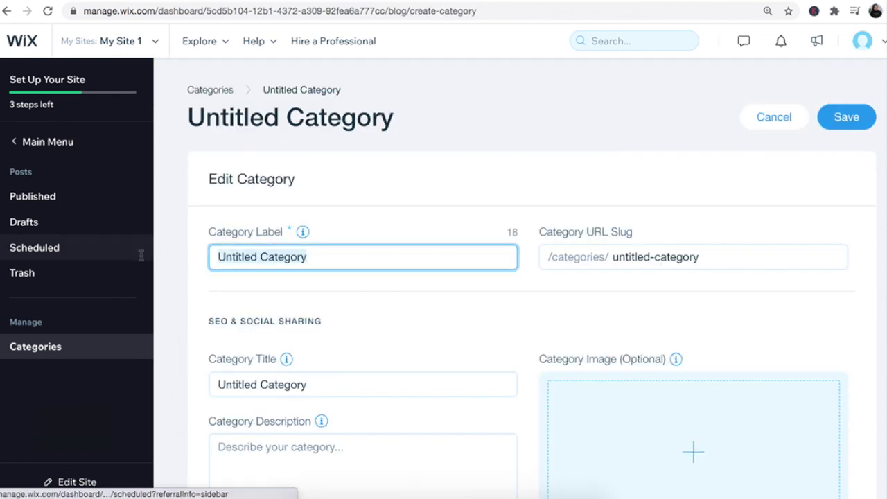
text(TRAVEL)
click(849, 119)
scroll(533, 295, down, 2)
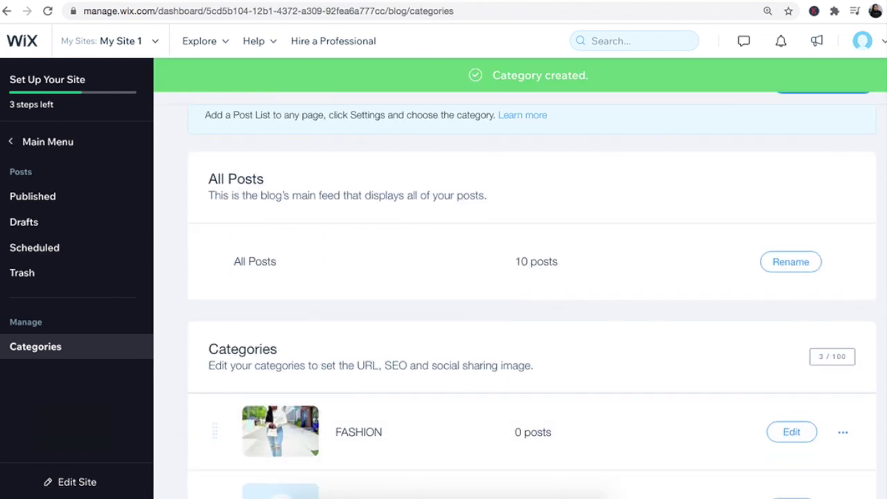
scroll(533, 295, down, 4)
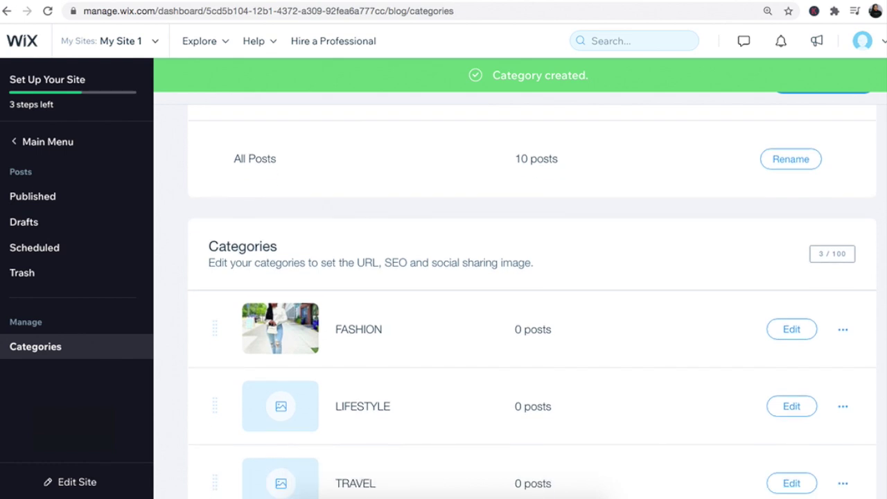
scroll(532, 295, down, 2)
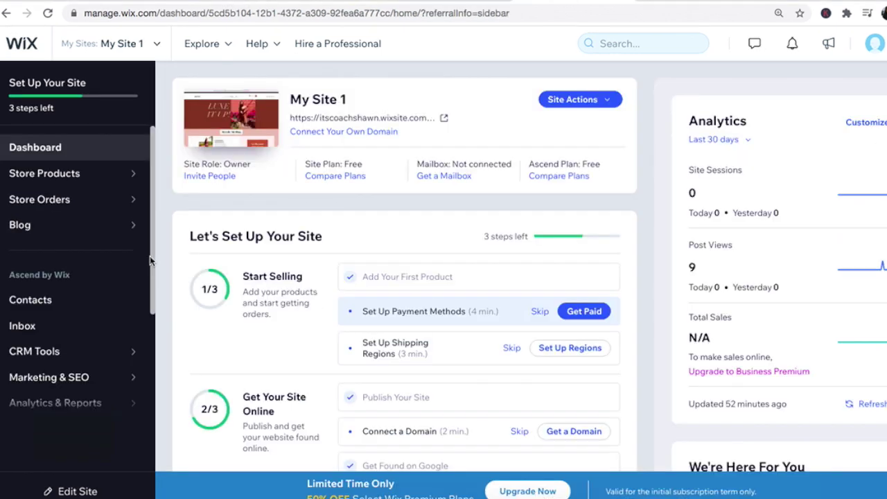
Step: Open the site's Roles & Permissions settings and the Invite People form
scroll(142, 340, down, 3)
scroll(143, 342, down, 1)
click(31, 324)
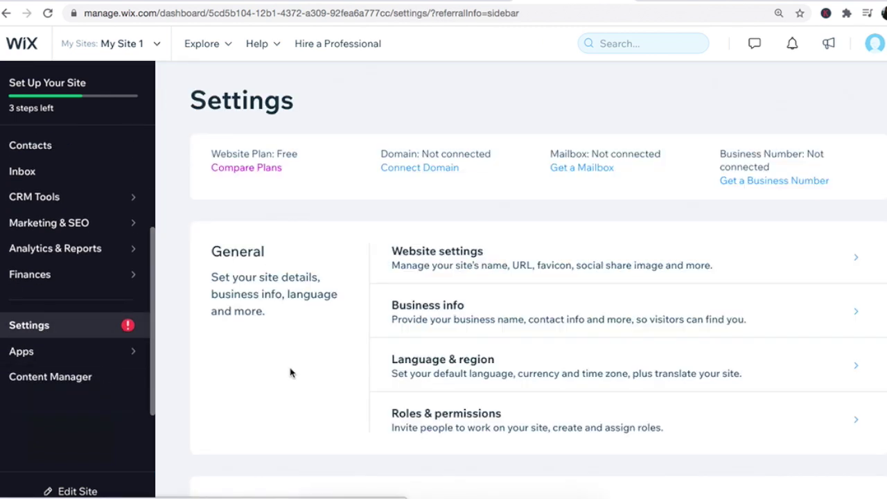
click(445, 416)
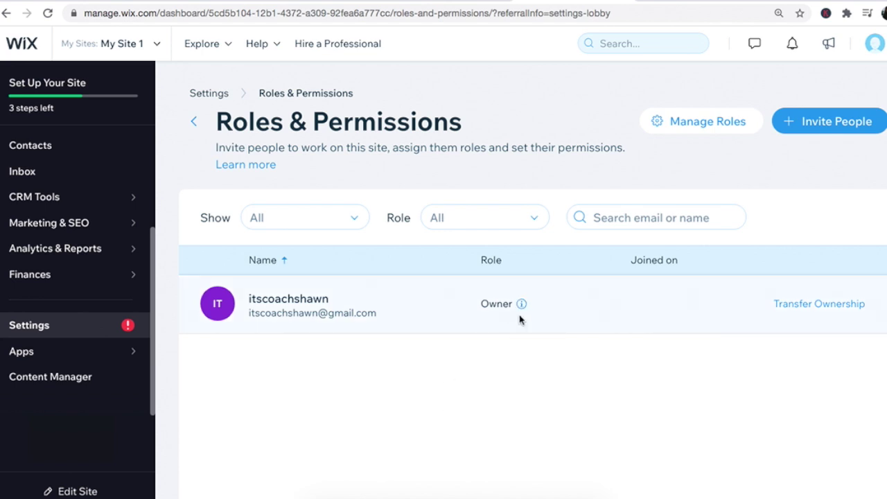
click(834, 124)
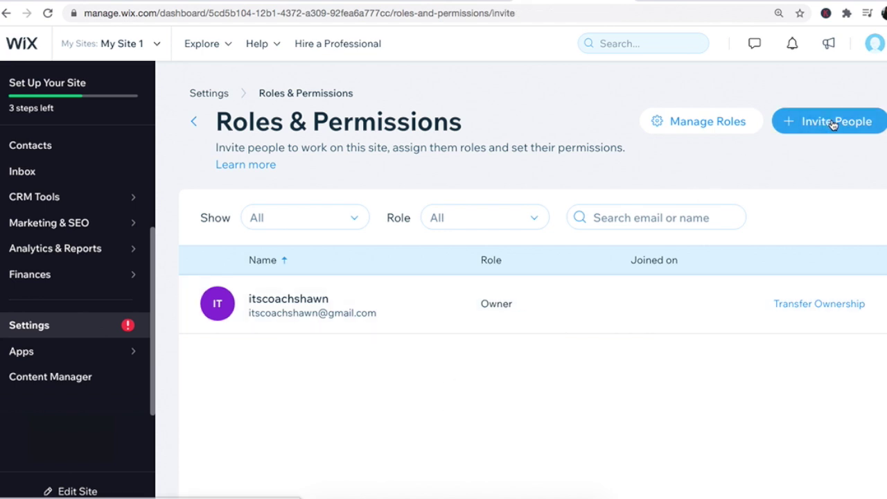
Step: Review the Blog Roles options and enter the blog writer's e-mail address in the Email(s) field
scroll(702, 246, down, 2)
scroll(702, 246, down, 2)
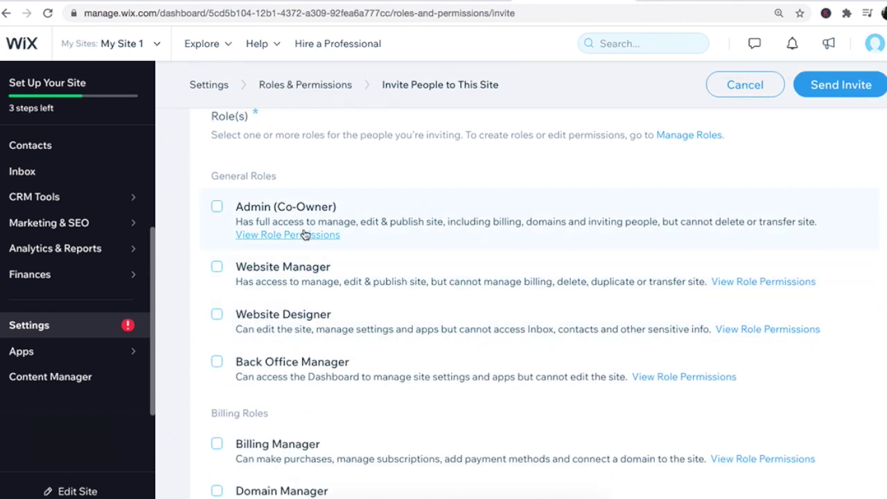
scroll(289, 347, down, 4)
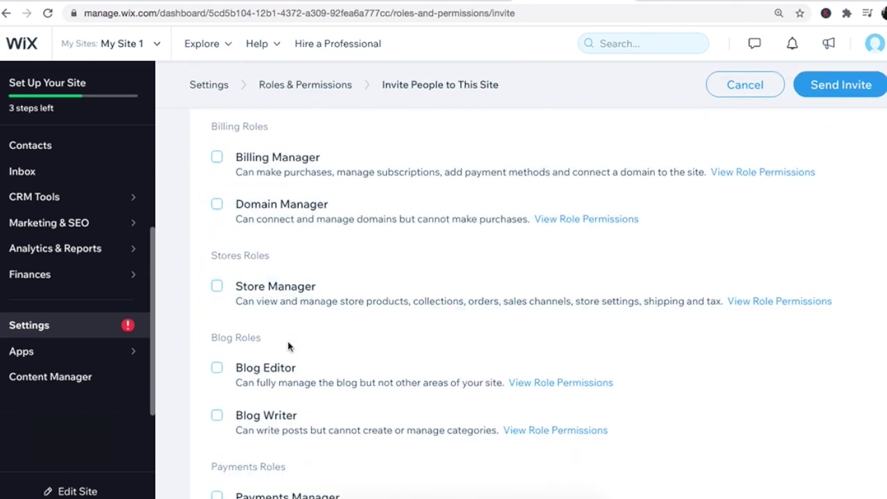
scroll(289, 346, down, 2)
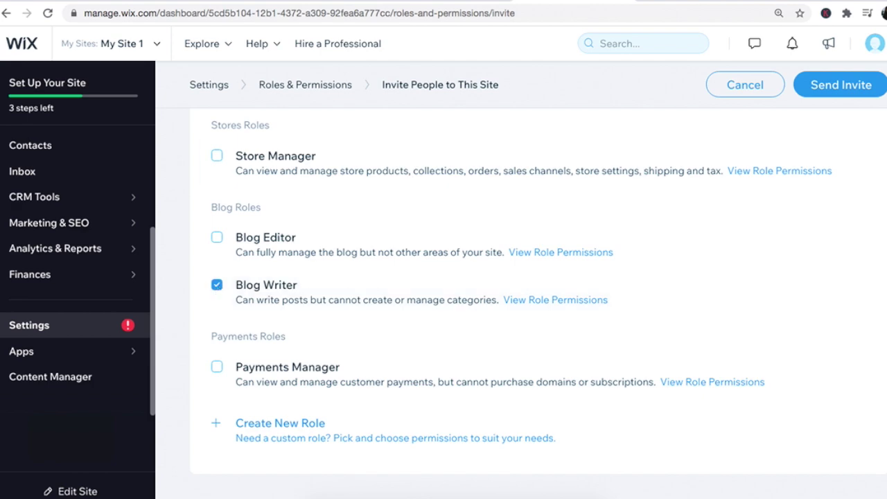
scroll(538, 304, up, 2)
scroll(485, 305, up, 10)
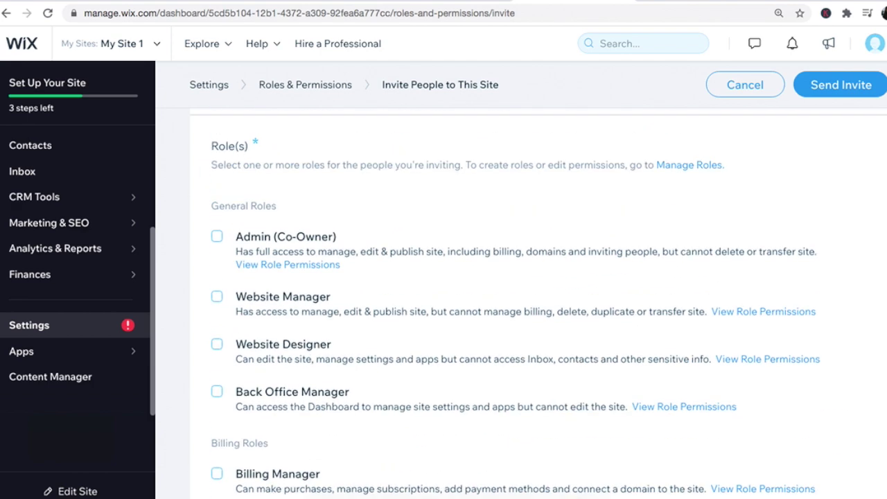
click(362, 233)
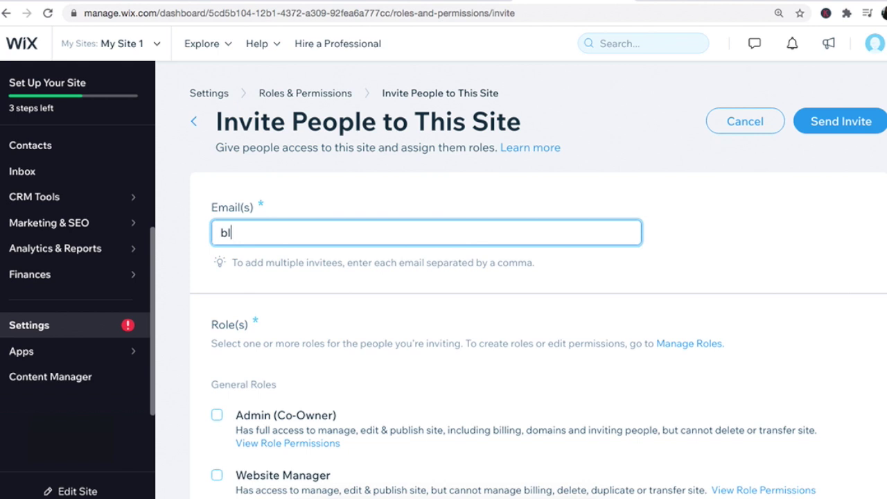
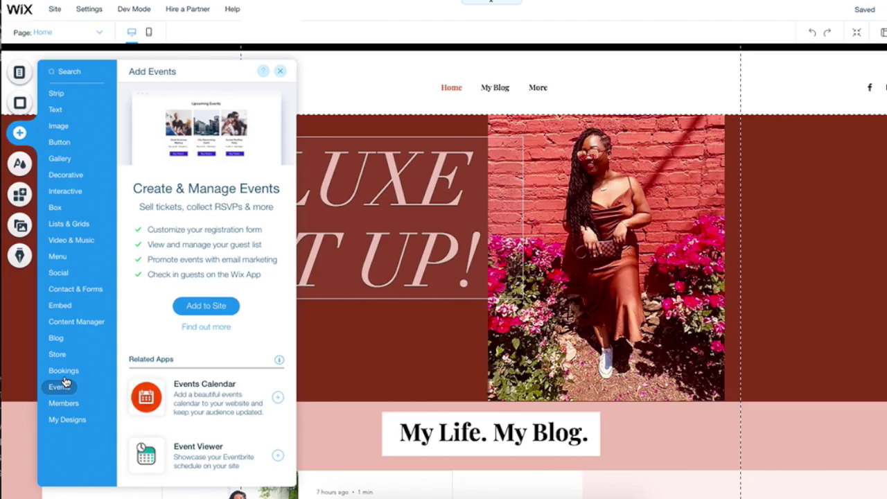
Step: Add the online store with its Shop page, dismiss the eCommerce intro, and nudge the gallery down
click(64, 372)
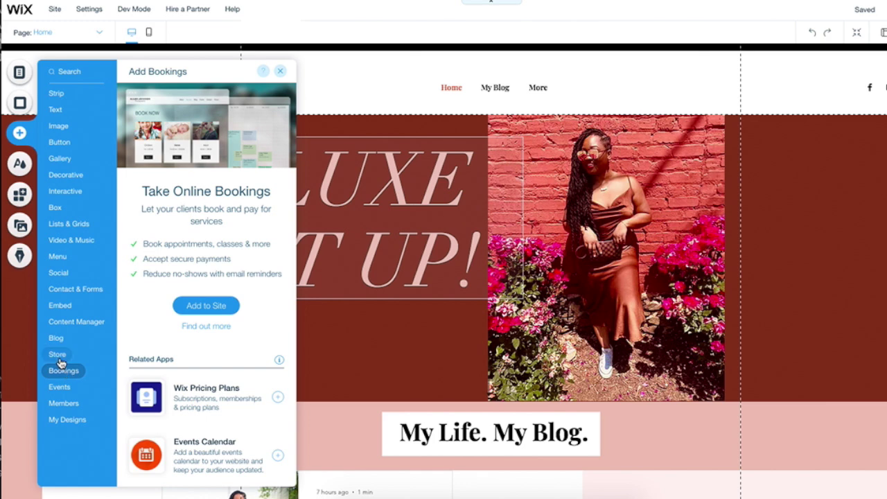
click(58, 355)
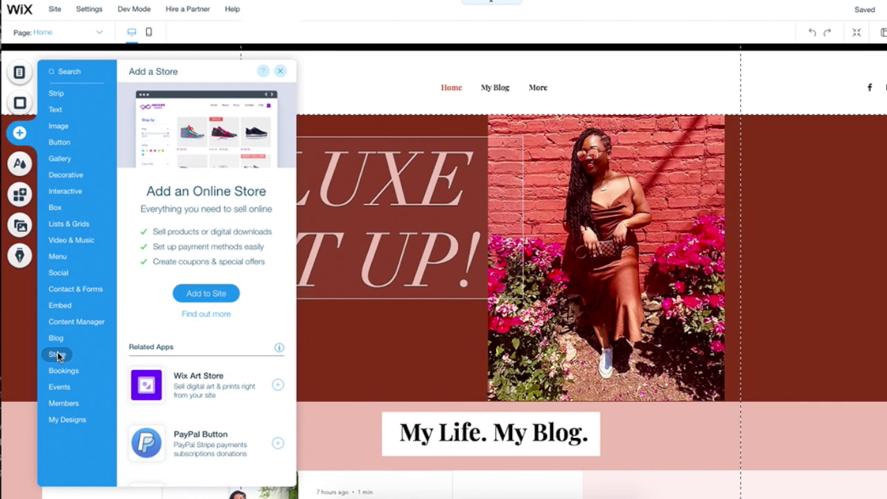
click(204, 296)
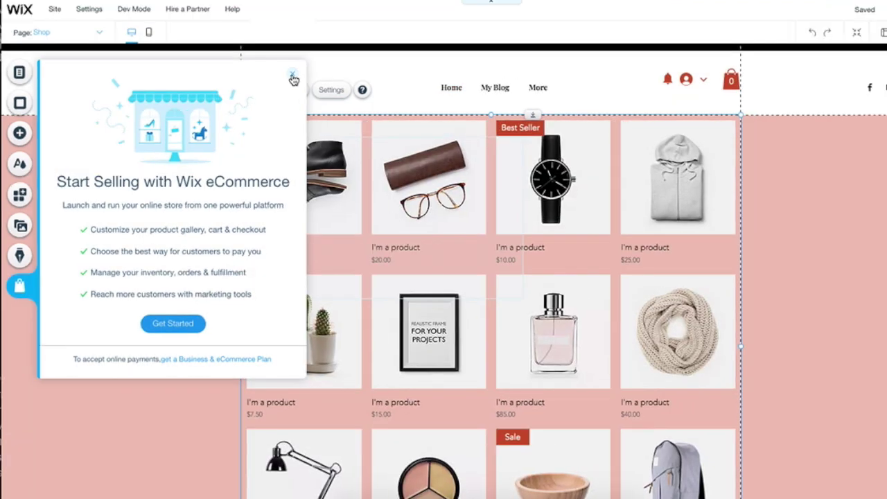
click(293, 78)
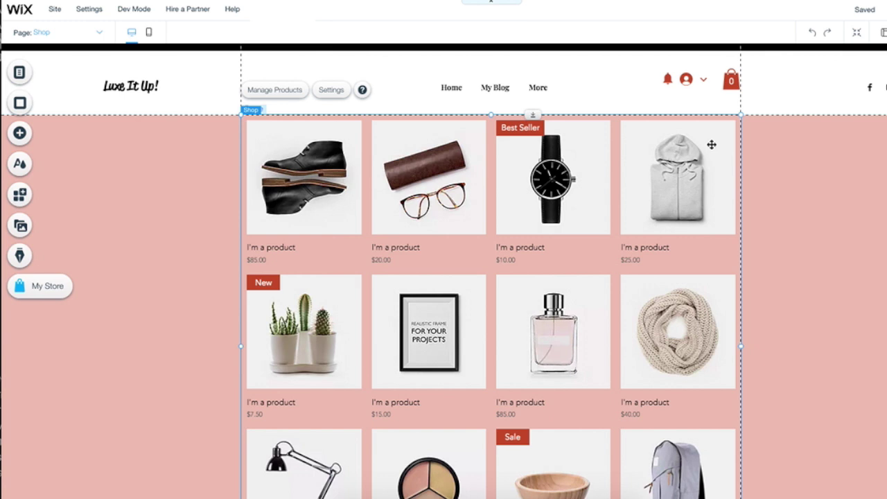
key(Down)
key(Down)
key(Down)
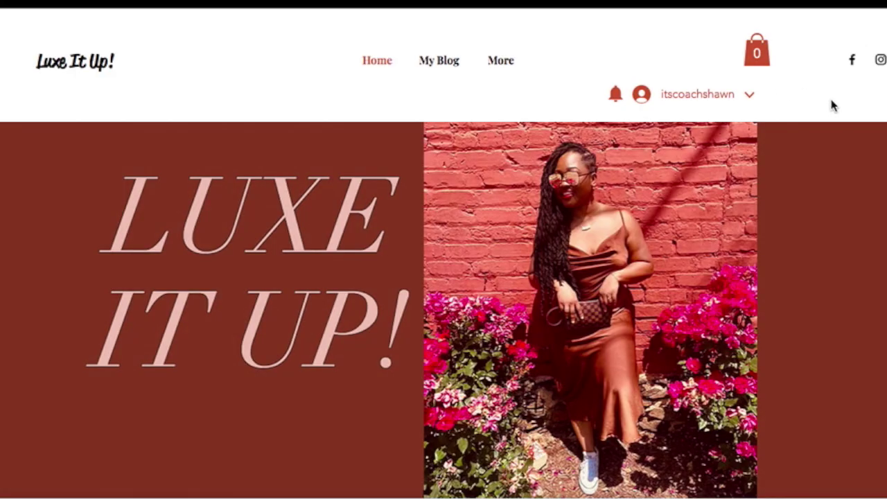
Step: Browse the previewed home page, then view My Blog with its FASHION, LIFESTYLE and TRAVEL categories
scroll(833, 105, down, 5)
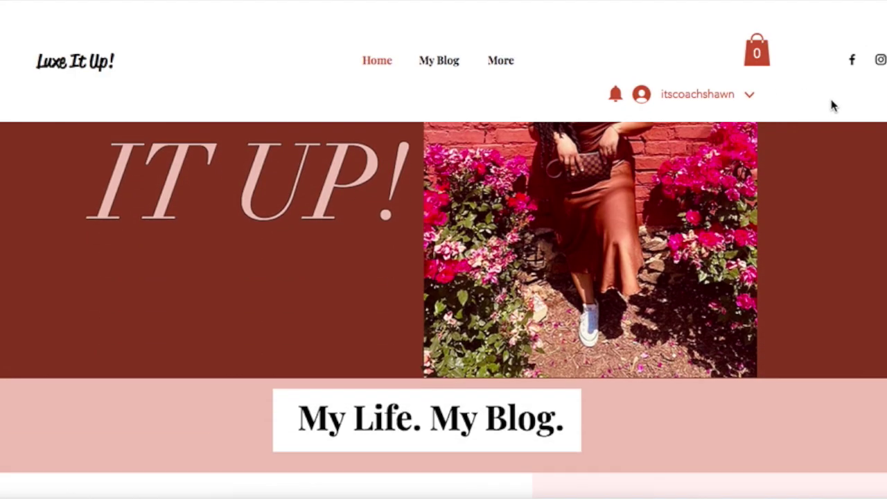
scroll(832, 104, down, 5)
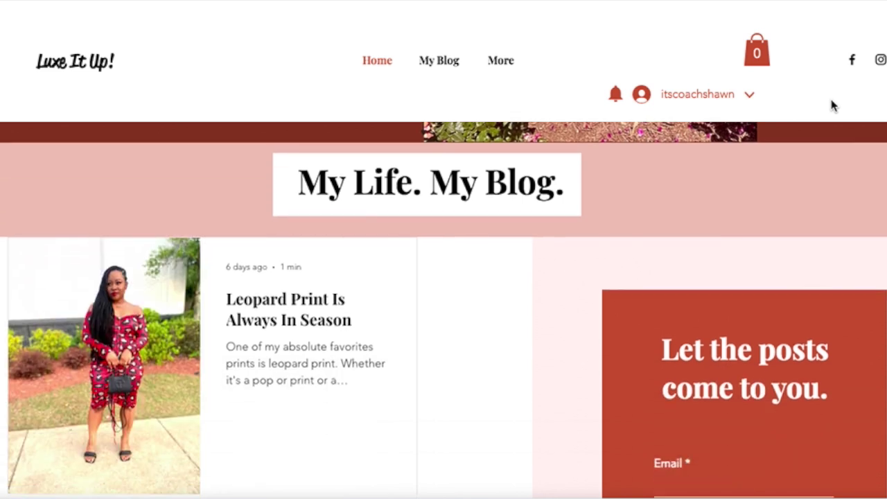
scroll(833, 105, down, 2)
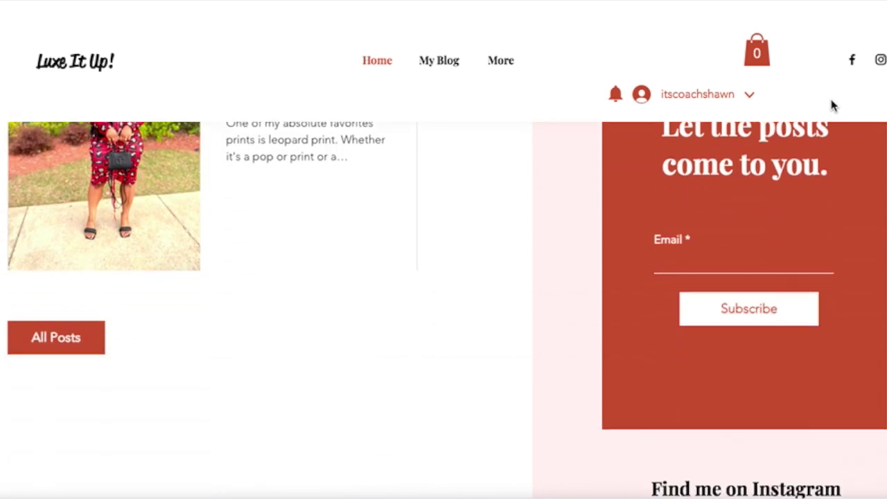
click(442, 64)
scroll(444, 250, down, 4)
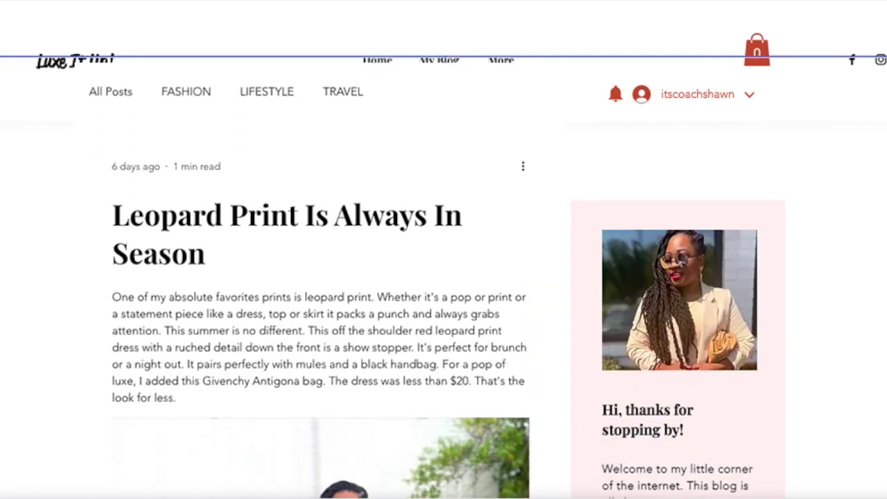
scroll(443, 250, down, 4)
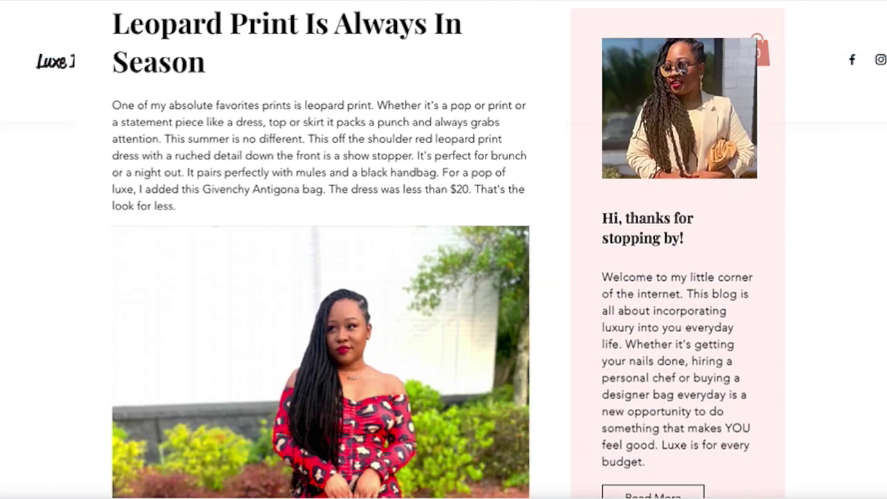
scroll(444, 249, down, 5)
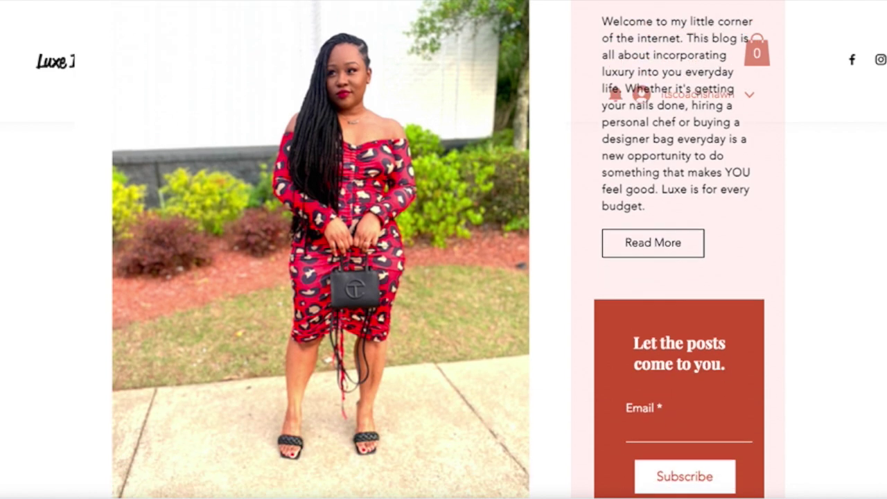
scroll(422, 485, down, 3)
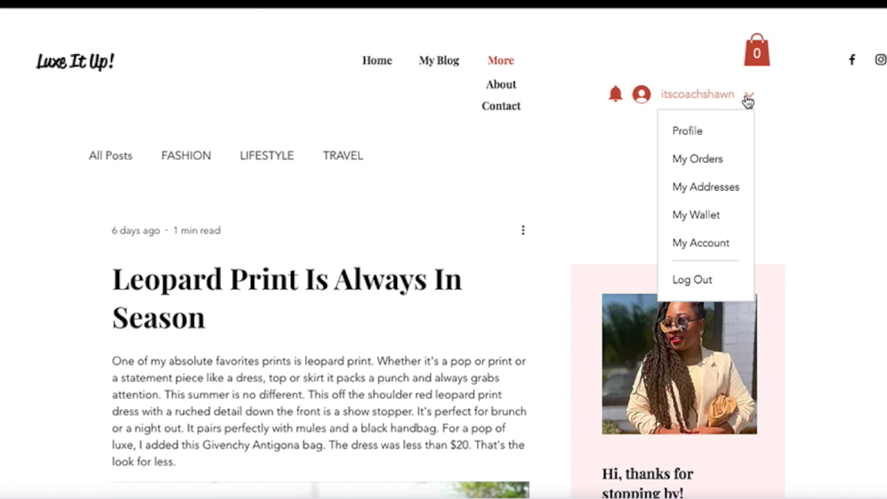
Step: Open the member profile page and scroll through its listed posts
click(696, 137)
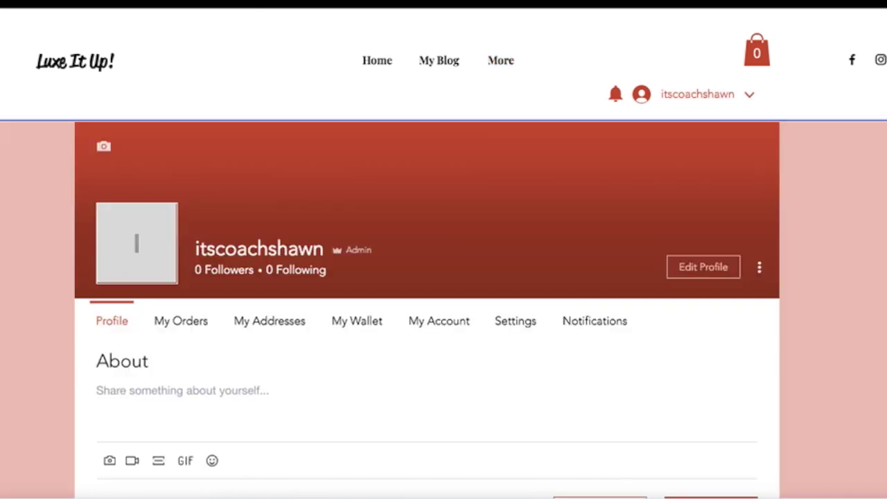
scroll(427, 312, down, 1)
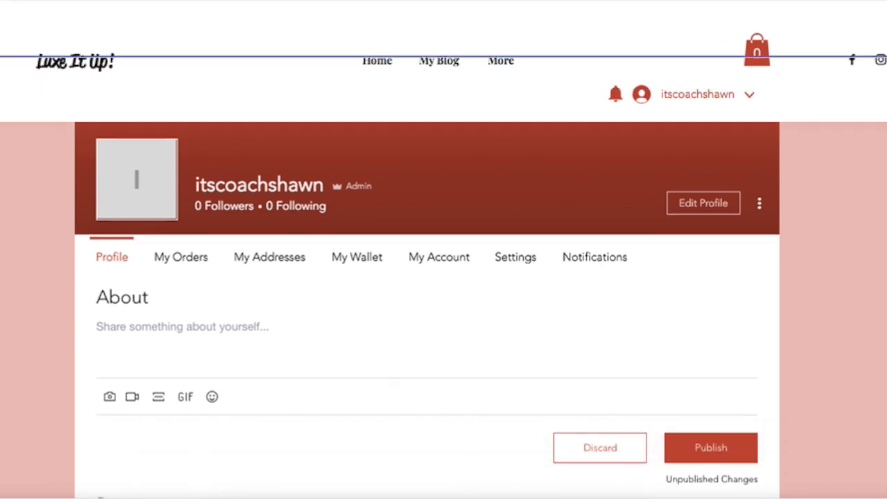
scroll(427, 312, down, 6)
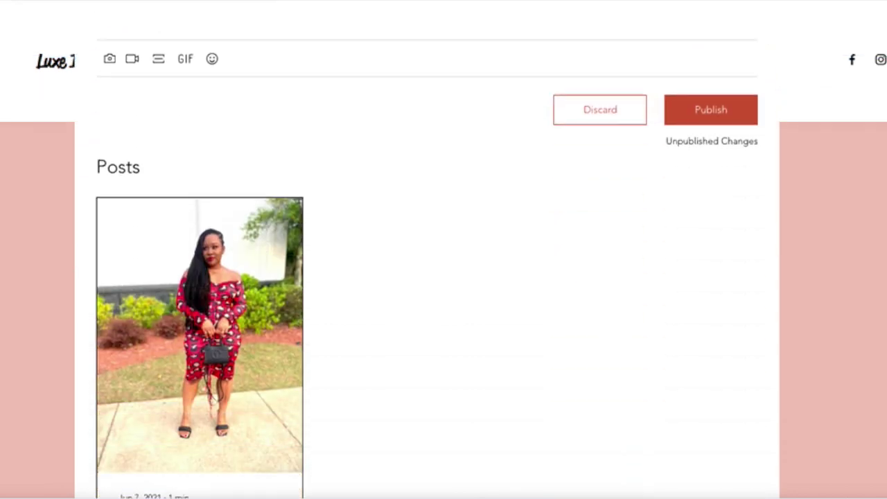
scroll(427, 312, down, 2)
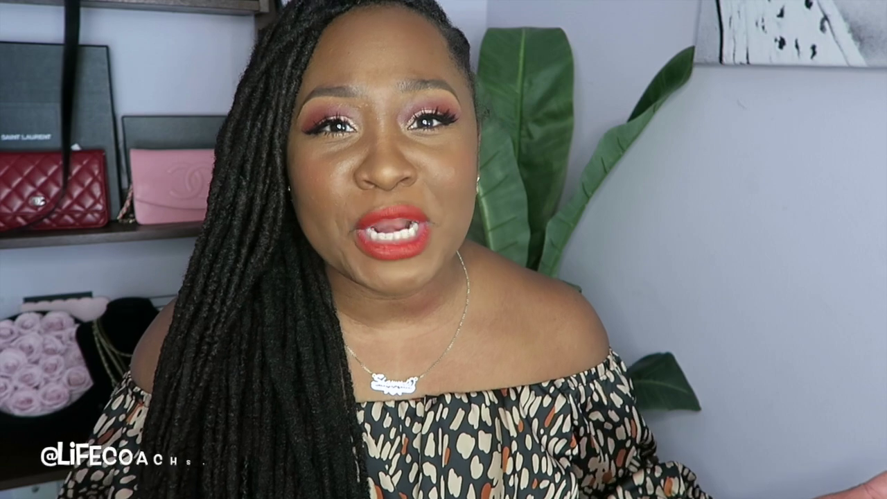